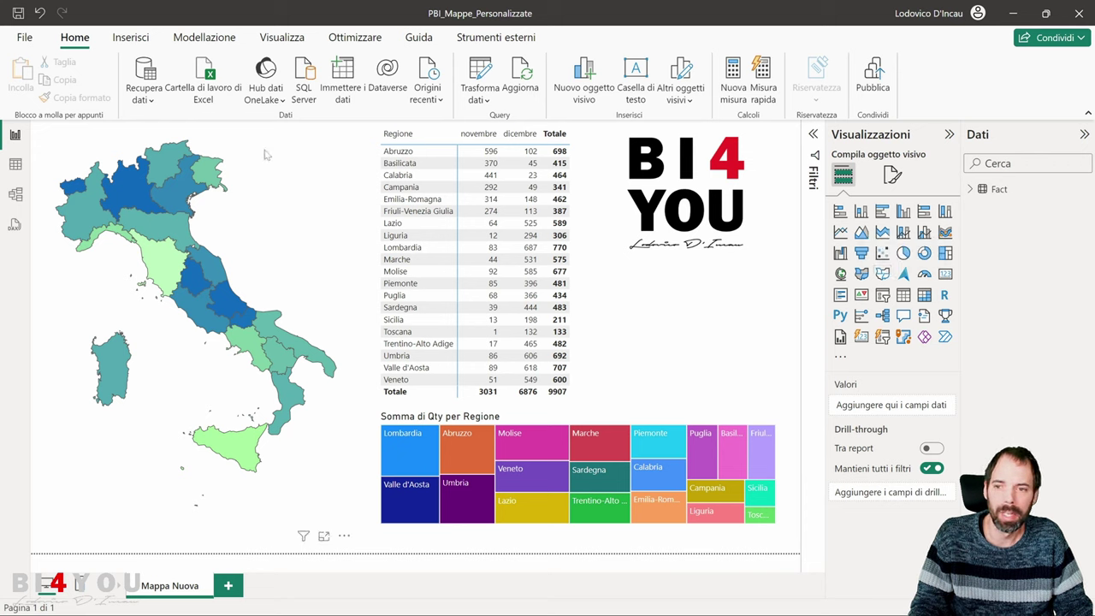
# - In Map settings, switch the shape map's Map type from Italia: regioni to Mappa personalizzata
pyautogui.click(245, 176)
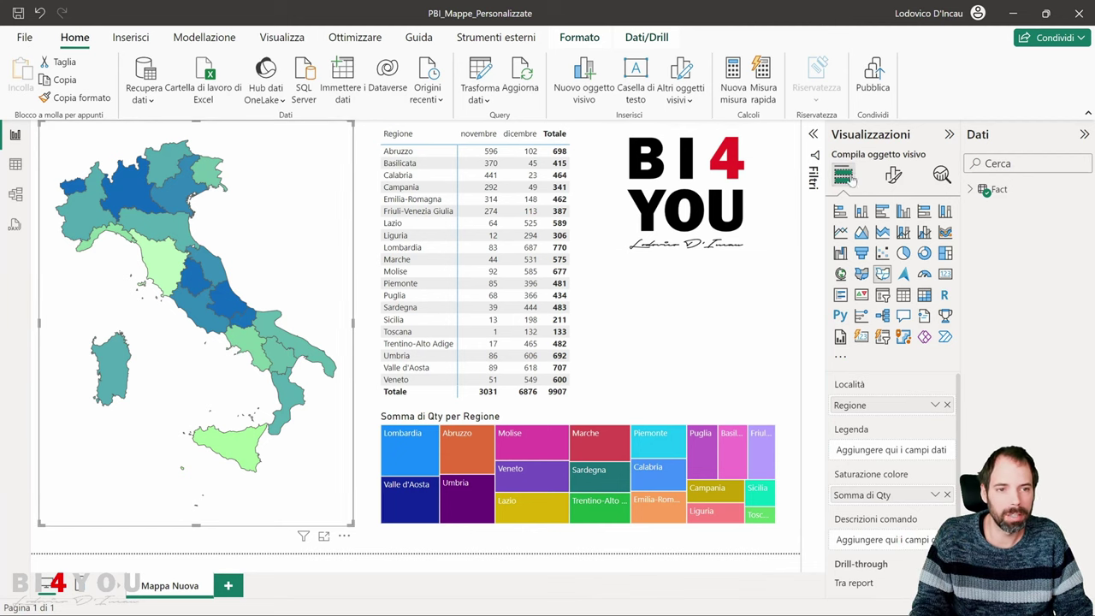
pyautogui.click(893, 174)
pyautogui.click(877, 291)
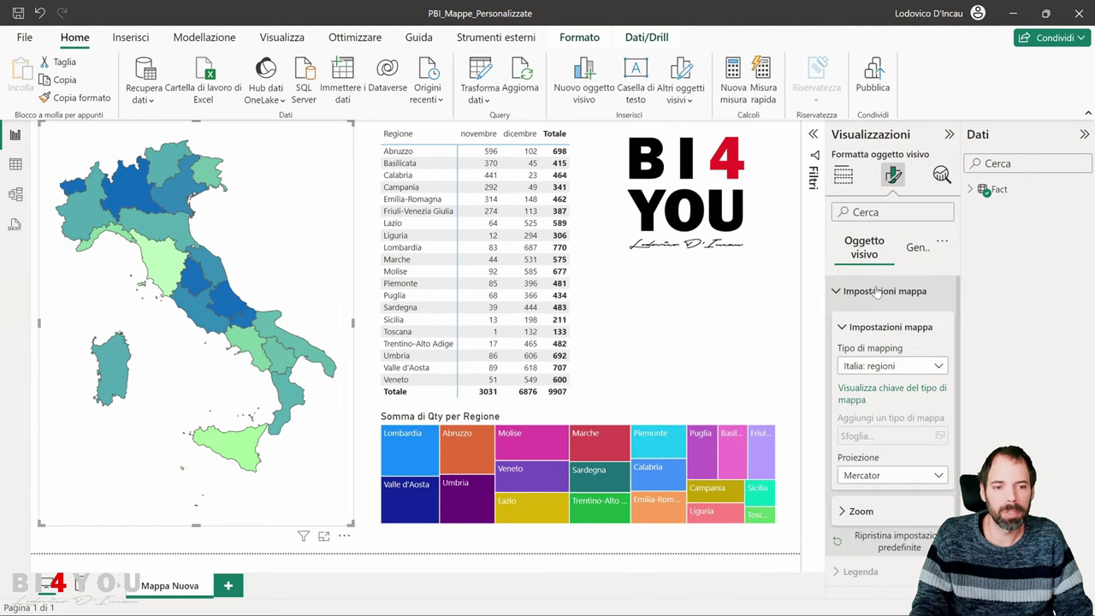
pyautogui.click(905, 370)
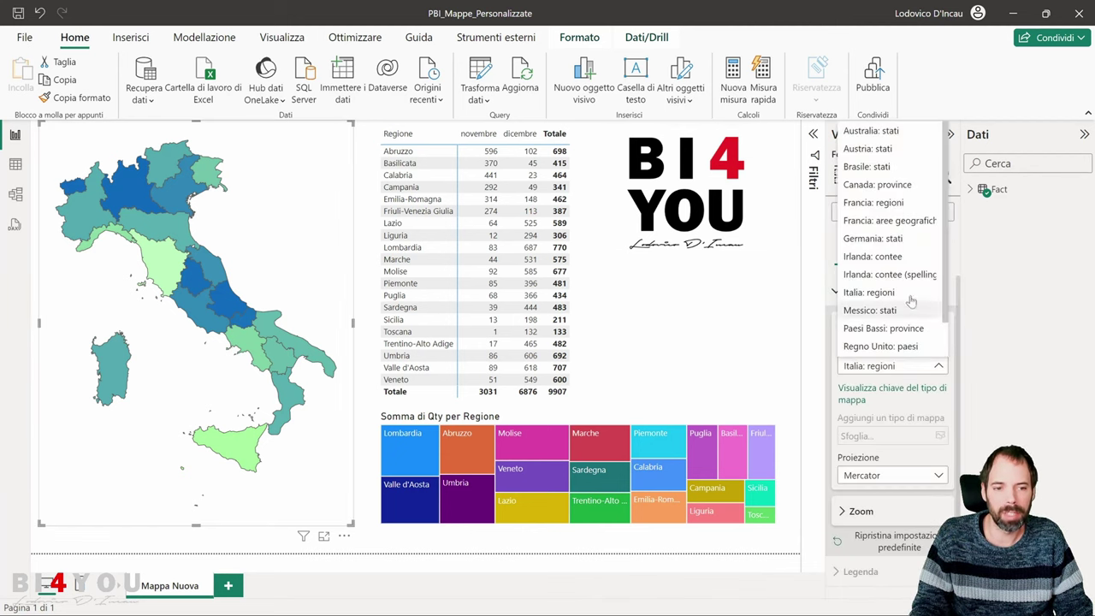
pyautogui.scroll(-1, 886, 227)
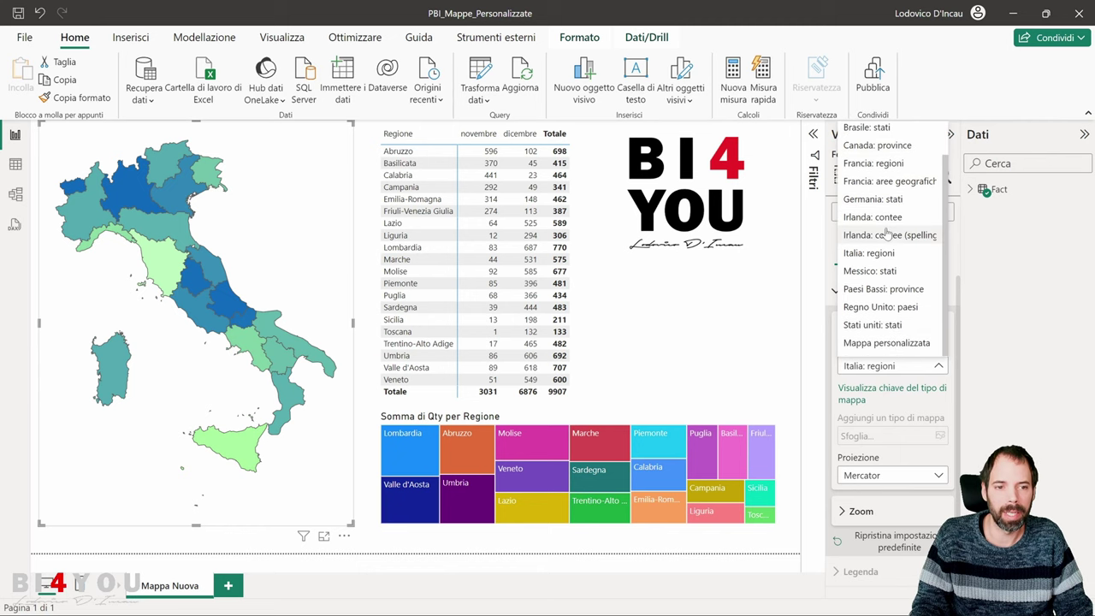
pyautogui.scroll(2, 886, 227)
pyautogui.scroll(-2, 887, 235)
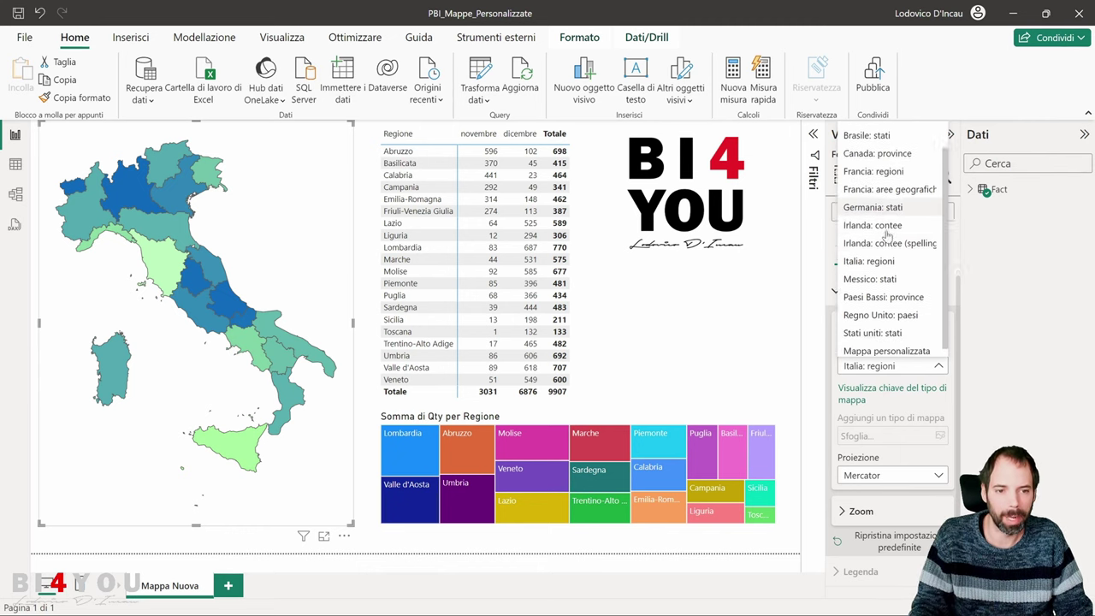
pyautogui.click(870, 343)
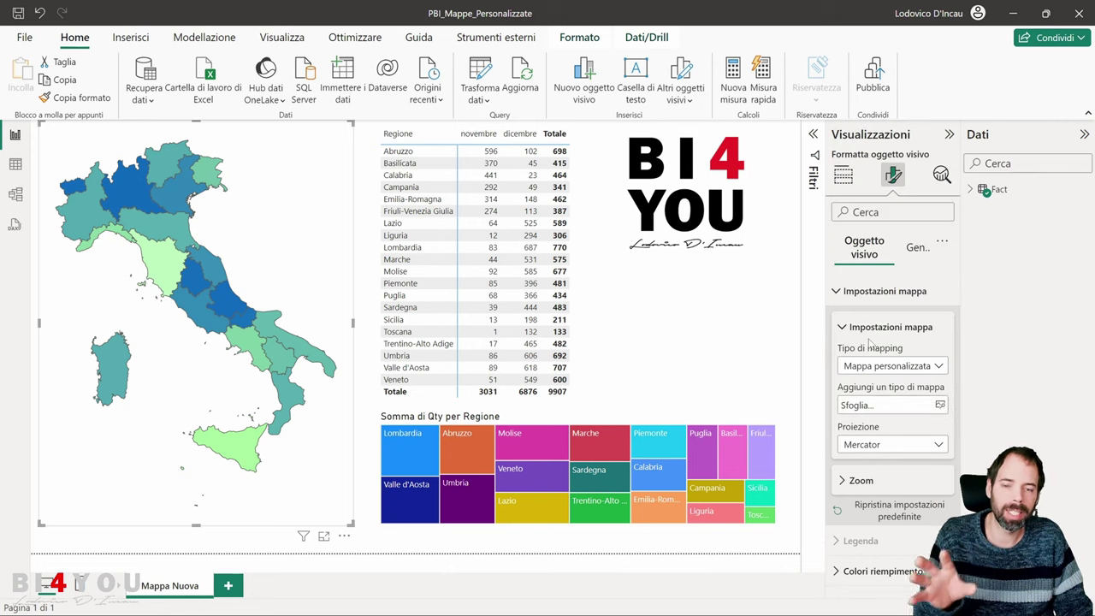
# - Load limits_IT_regions.topo.json as the custom map and check the values of the displayed regions
pyautogui.click(936, 407)
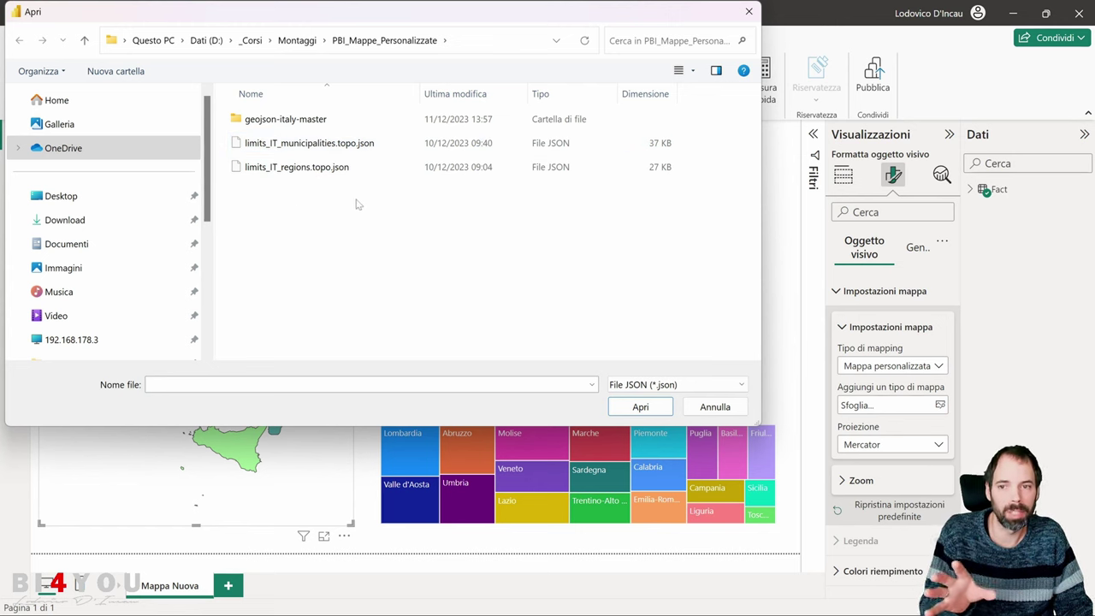
pyautogui.click(315, 176)
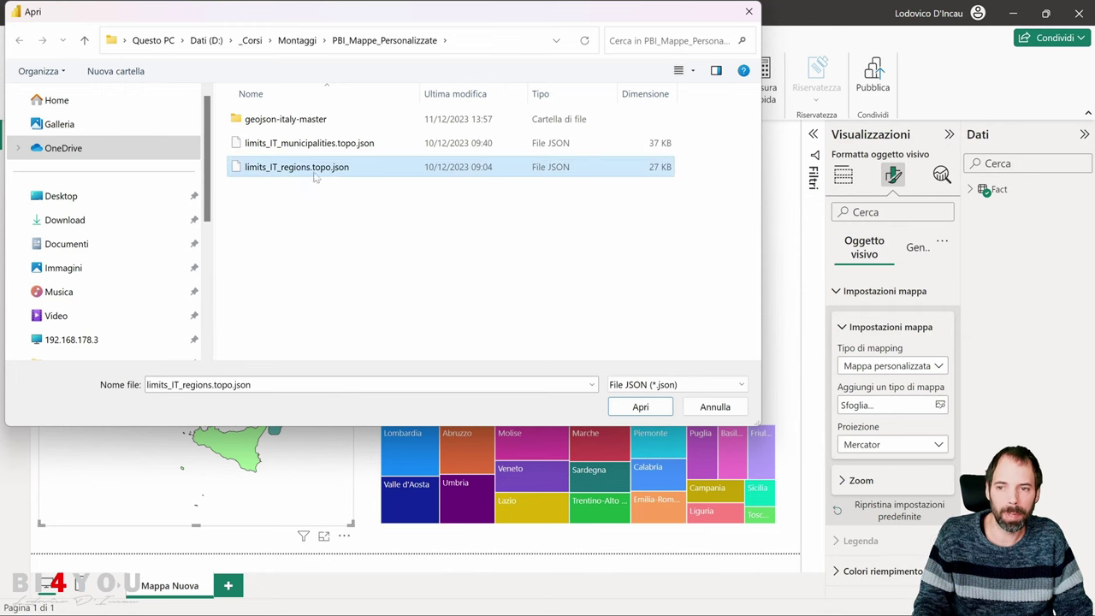
pyautogui.click(640, 408)
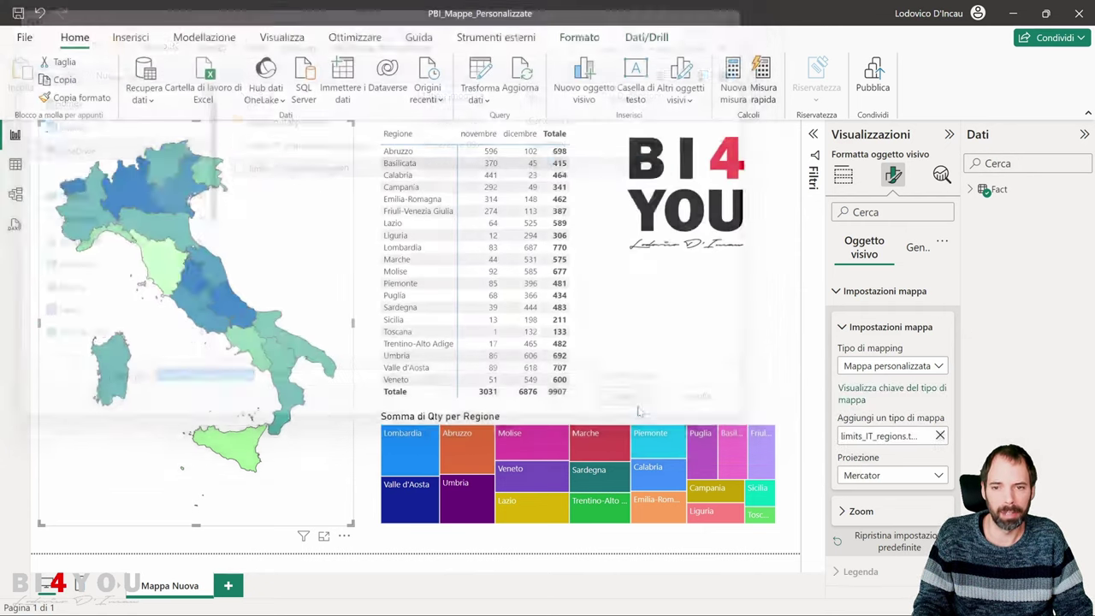
pyautogui.moveTo(298, 241)
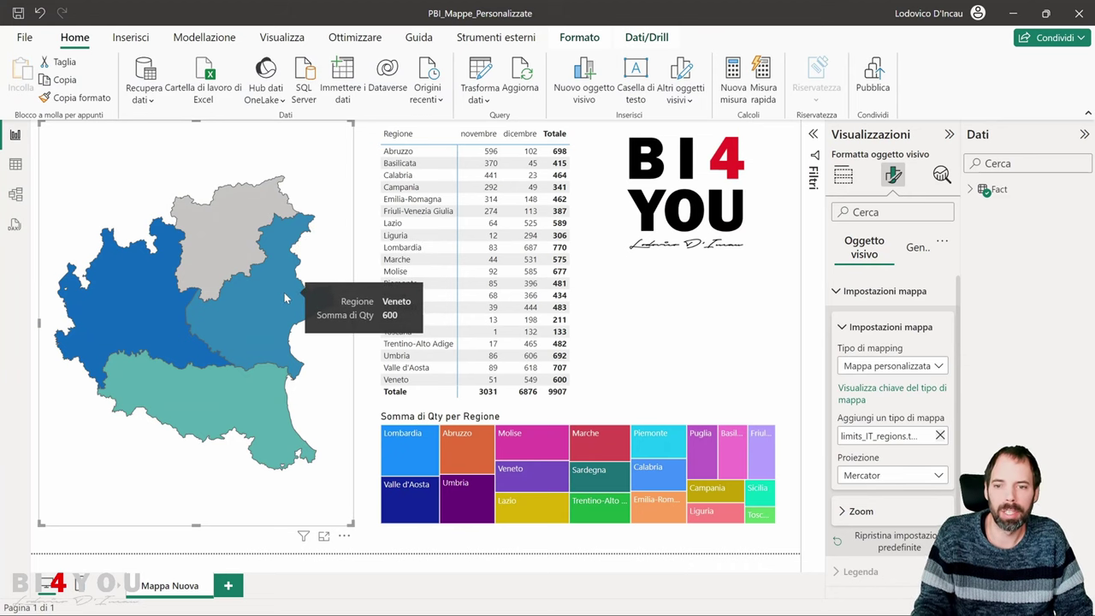
pyautogui.moveTo(257, 238)
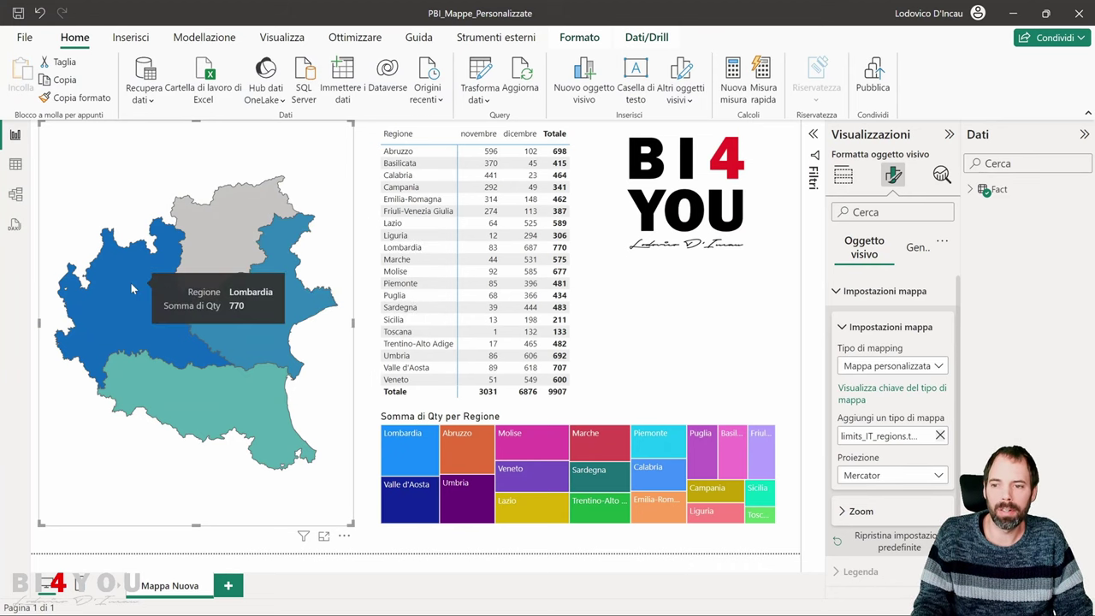
pyautogui.moveTo(243, 395)
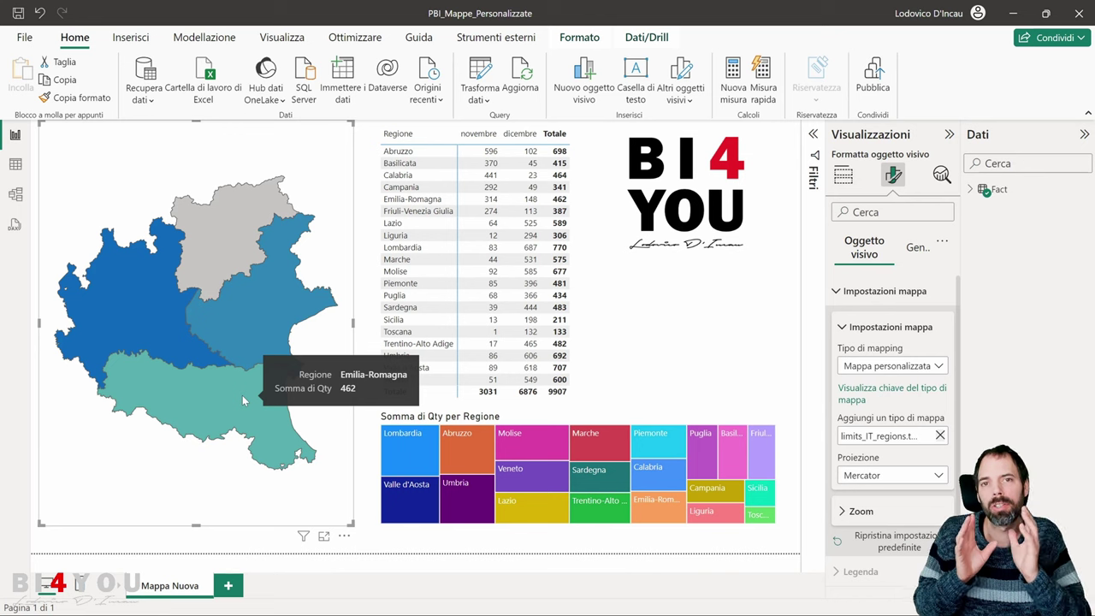
# - Clear the map file, reselect Mappa personalizzata and load limits_IT_municipalities.topo.json
pyautogui.click(940, 435)
pyautogui.click(892, 368)
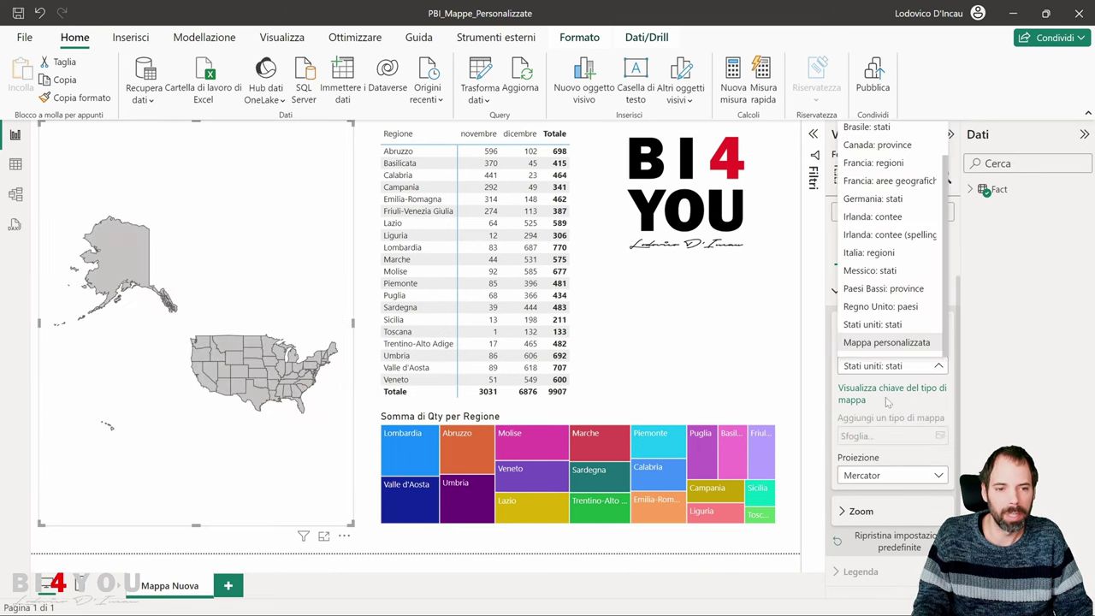
pyautogui.click(894, 366)
pyautogui.click(894, 366)
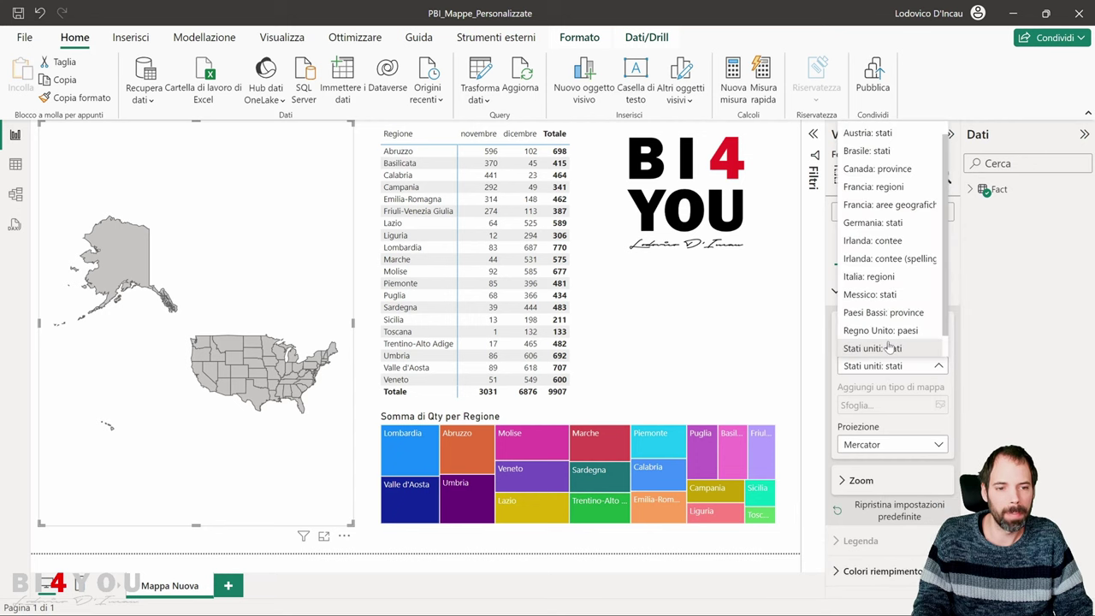
pyautogui.click(886, 345)
pyautogui.click(888, 406)
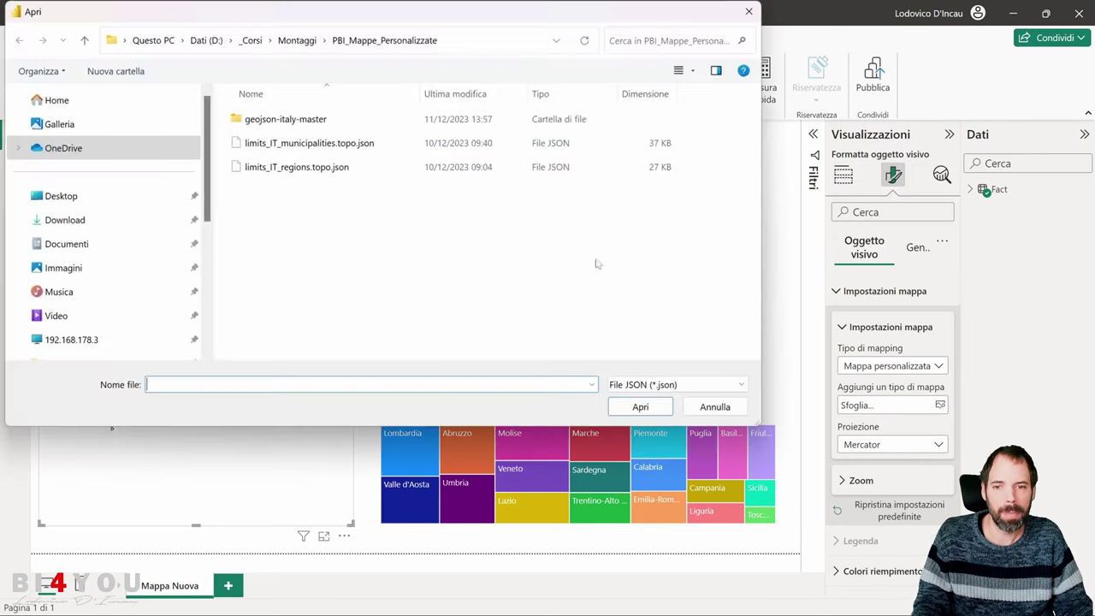
pyautogui.click(289, 147)
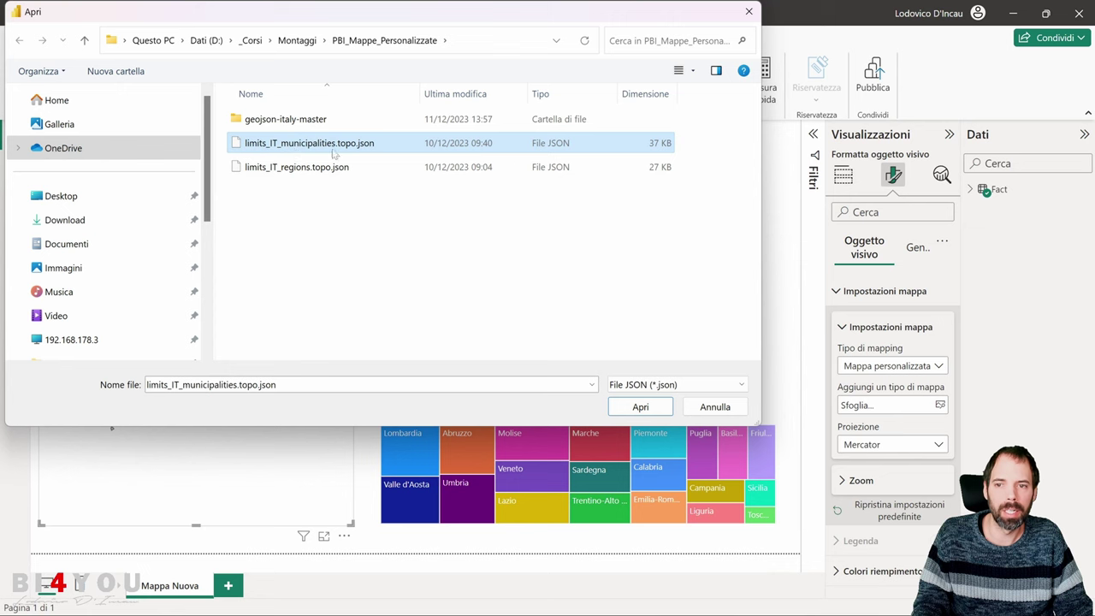
pyautogui.click(641, 410)
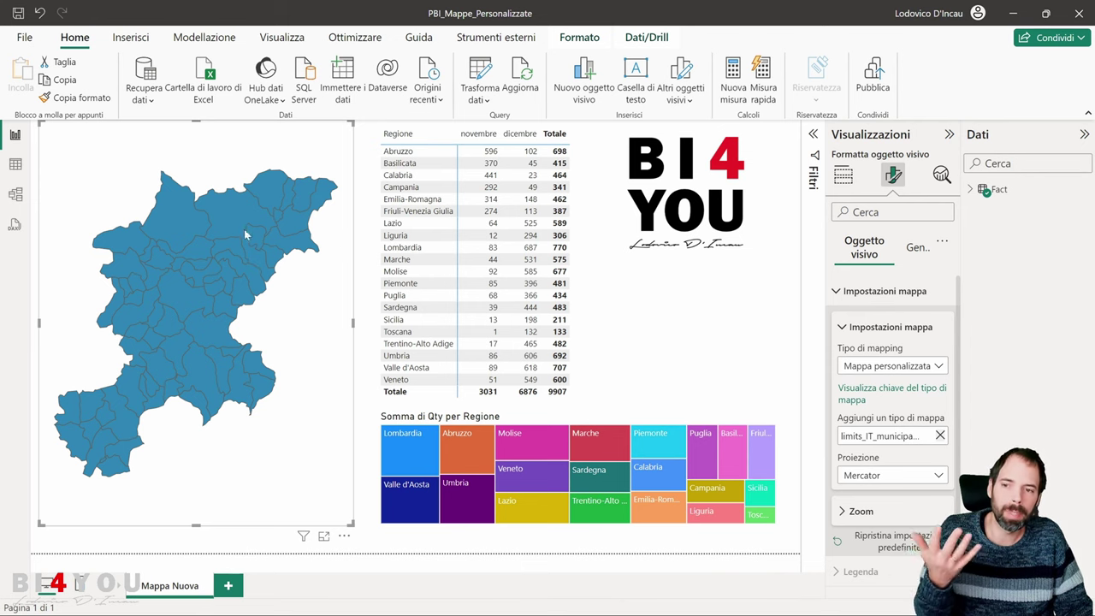
pyautogui.moveTo(188, 274)
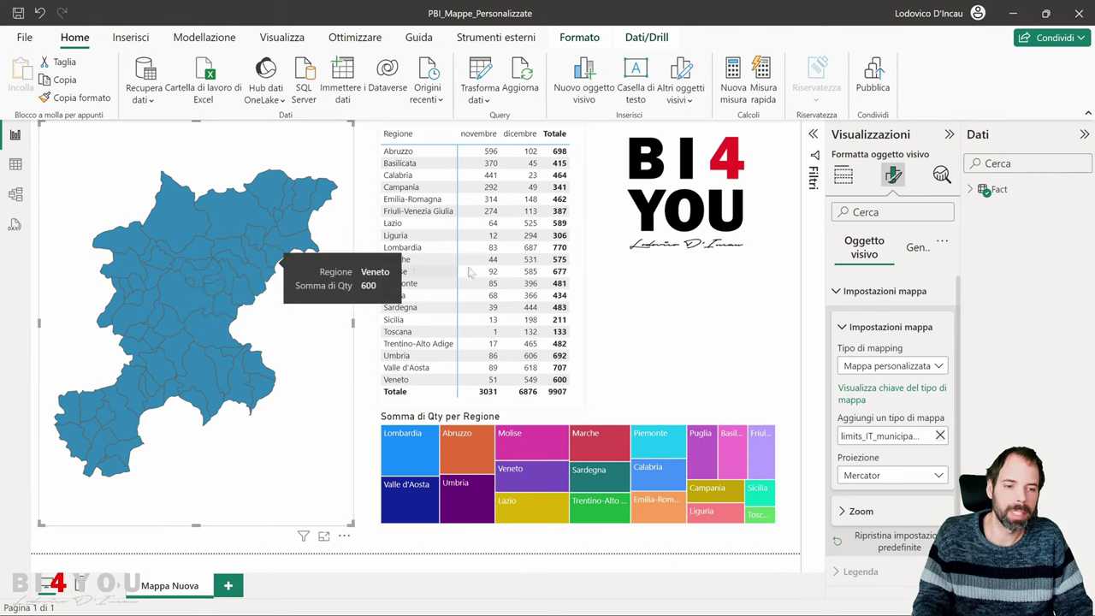
pyautogui.click(854, 396)
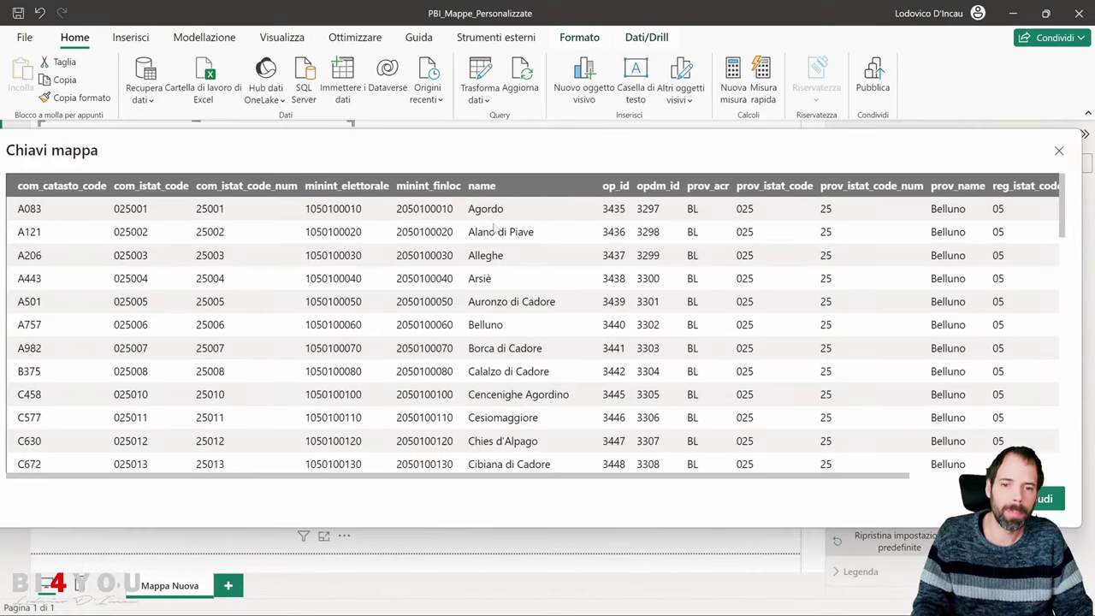
pyautogui.scroll(-3, 500, 240)
pyautogui.scroll(-2, 502, 251)
pyautogui.scroll(-1, 503, 256)
pyautogui.scroll(-2, 505, 274)
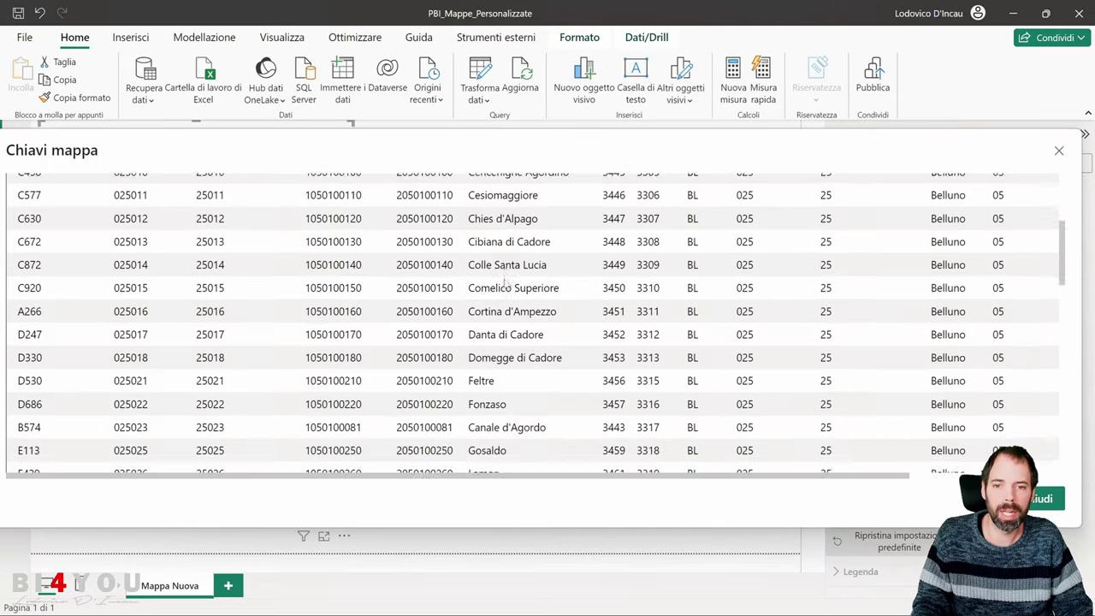
pyautogui.scroll(-2, 507, 289)
pyautogui.scroll(-2, 505, 291)
pyautogui.scroll(-4, 506, 299)
pyautogui.scroll(-4, 509, 316)
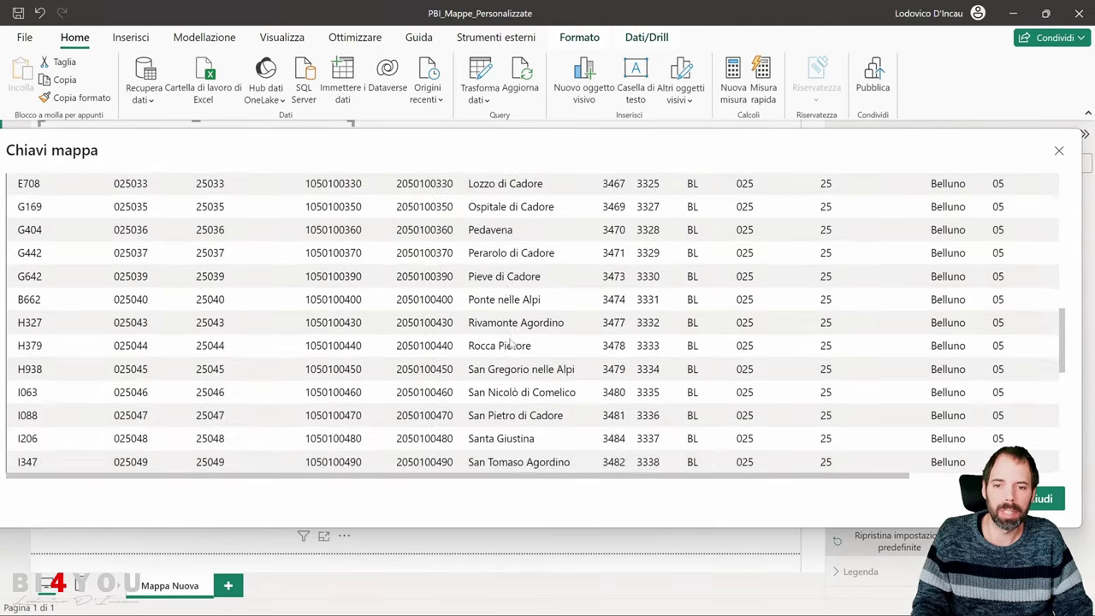
pyautogui.scroll(10, 510, 337)
pyautogui.scroll(4, 509, 325)
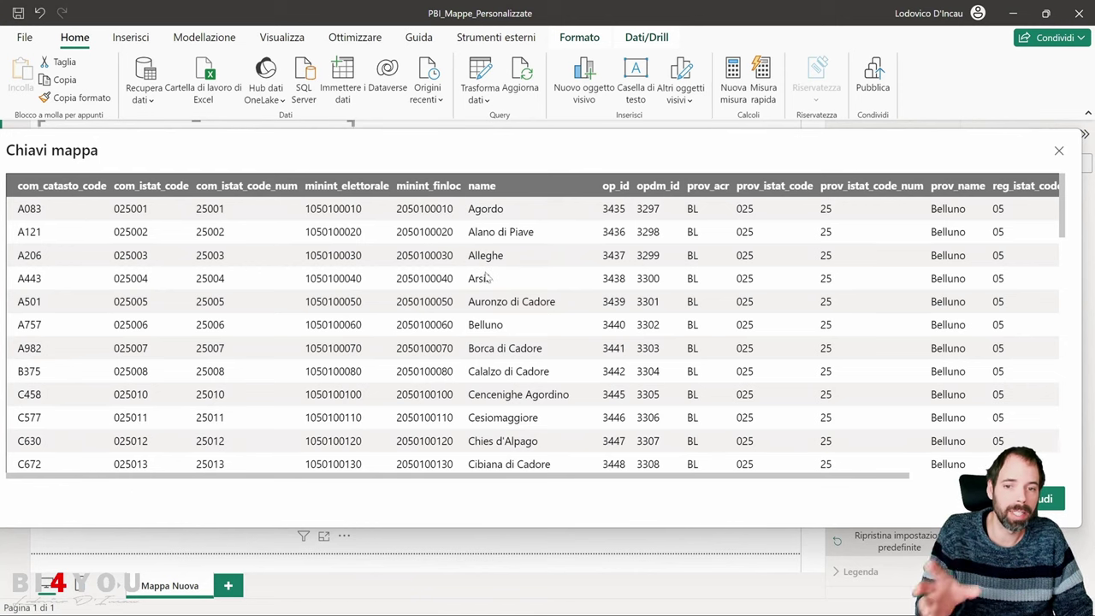
pyautogui.scroll(-3, 500, 325)
pyautogui.scroll(-1, 509, 349)
pyautogui.scroll(-3, 509, 349)
pyautogui.scroll(-1, 509, 349)
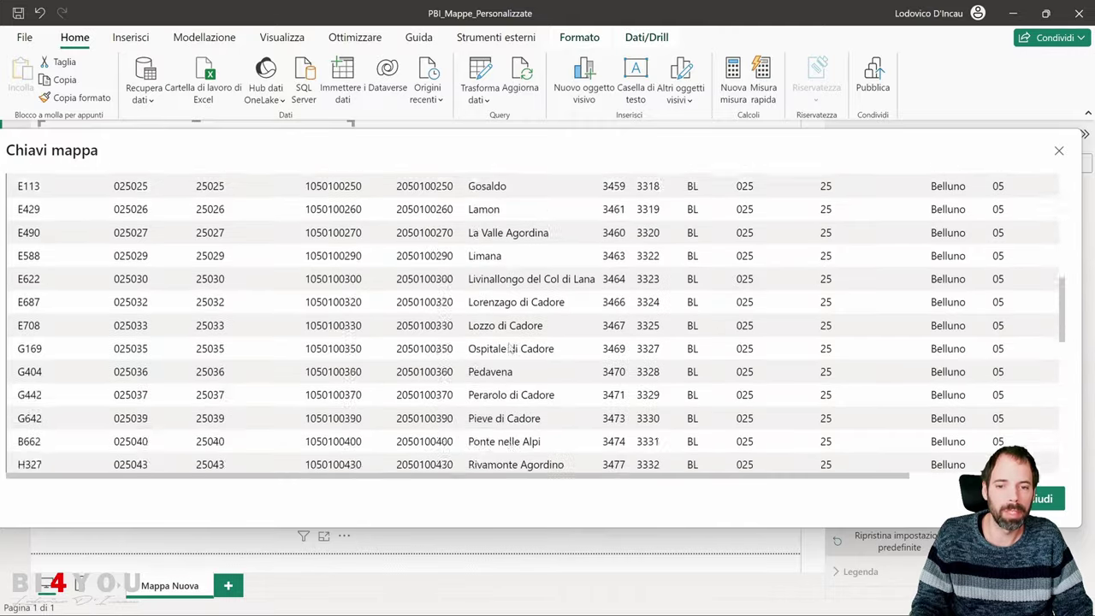
pyautogui.scroll(-1, 509, 349)
pyautogui.scroll(-3, 509, 346)
pyautogui.scroll(-1, 509, 347)
pyautogui.scroll(-2, 509, 345)
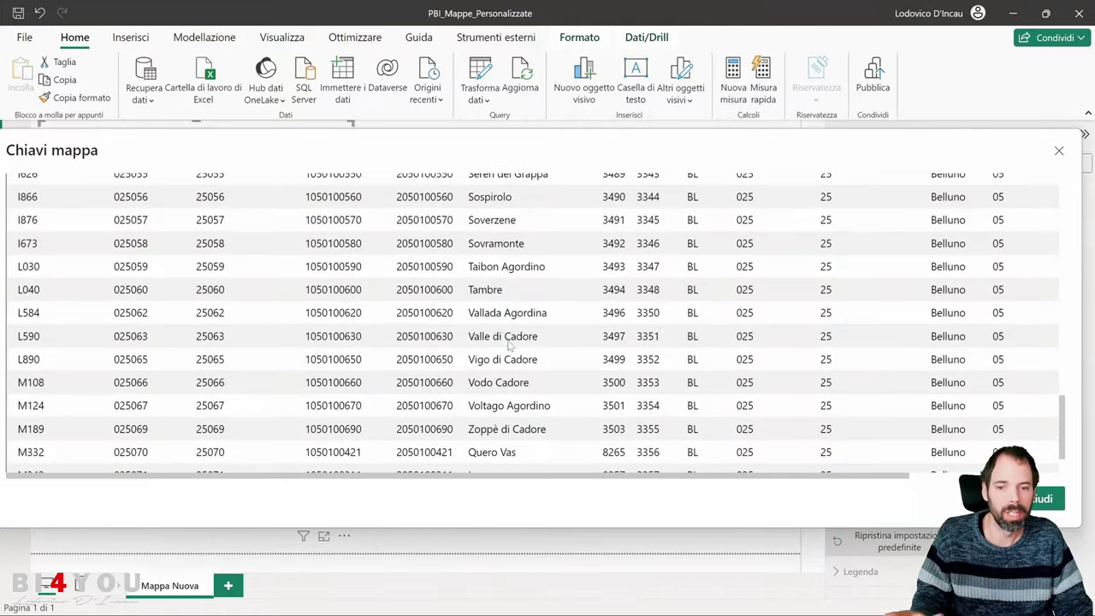
pyautogui.scroll(-1, 509, 343)
pyautogui.scroll(3, 511, 347)
pyautogui.scroll(3, 511, 346)
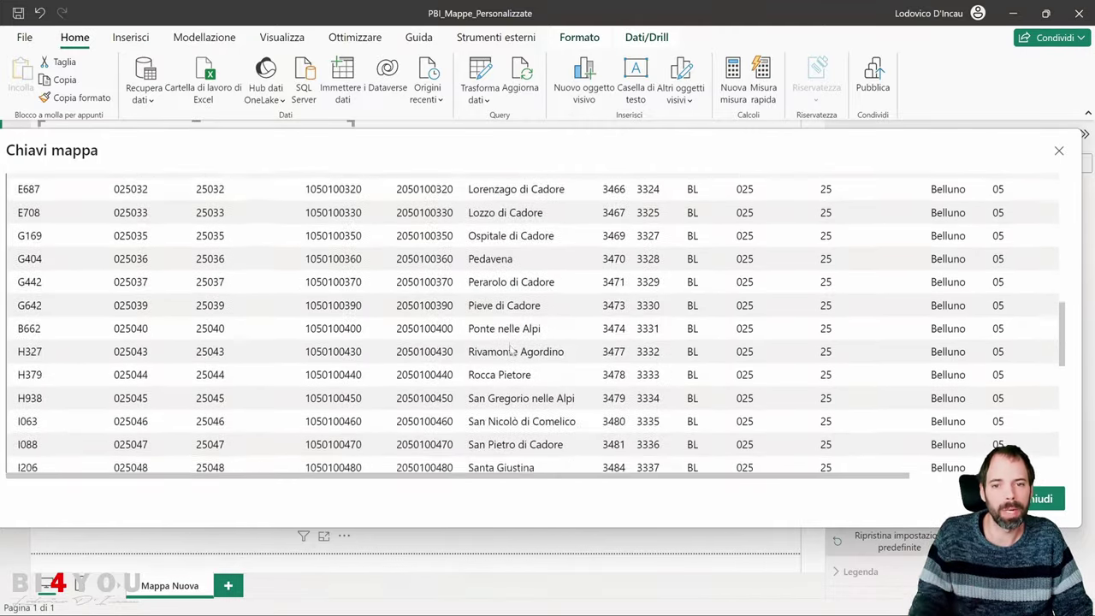
pyautogui.scroll(3, 511, 346)
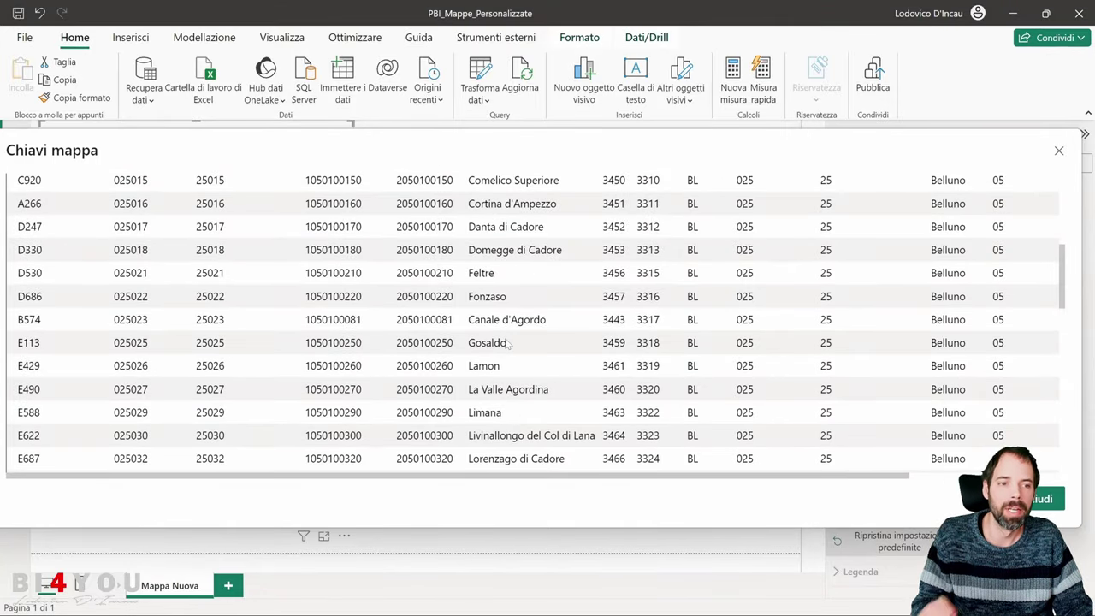
pyautogui.scroll(3, 505, 346)
pyautogui.scroll(1, 506, 290)
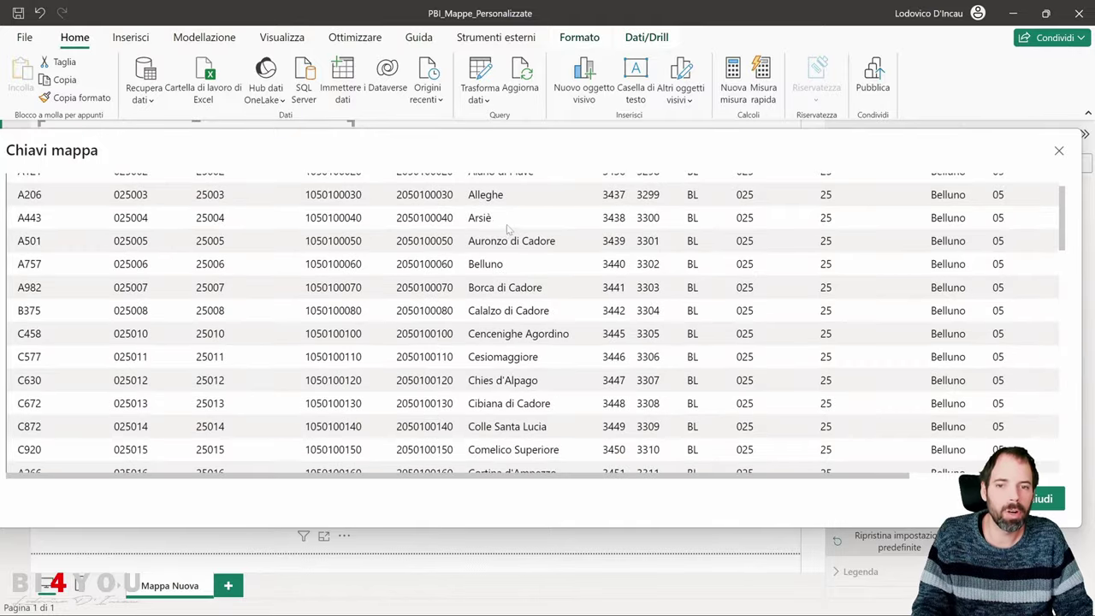
pyautogui.scroll(1, 507, 232)
pyautogui.scroll(-2, 499, 289)
pyautogui.scroll(-1, 497, 299)
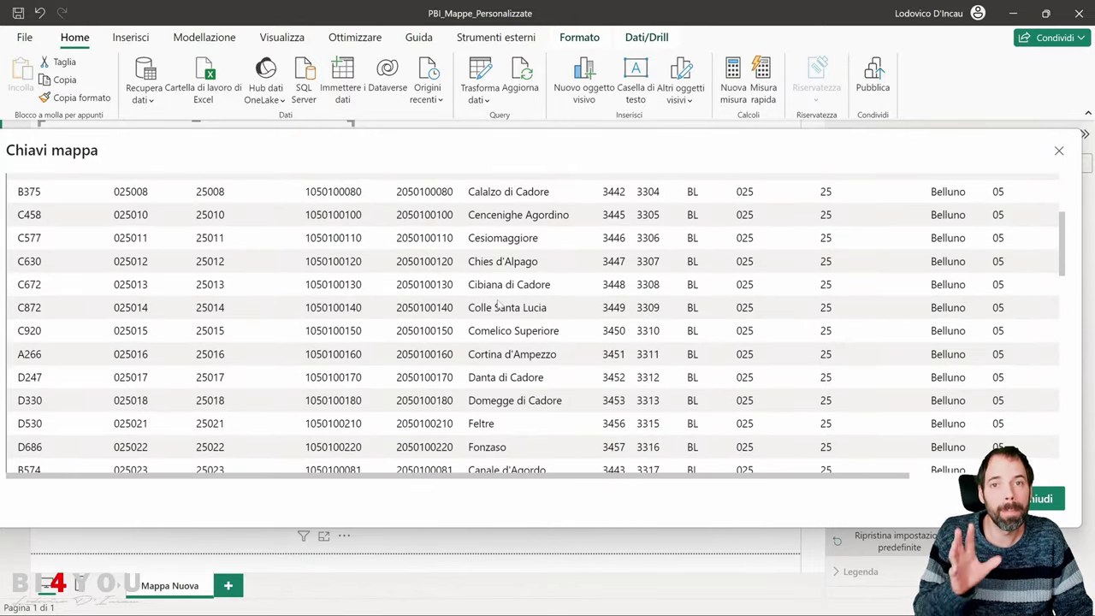
# - Close the map keys table, deselect the map and open File Explorer over the report
pyautogui.click(1042, 498)
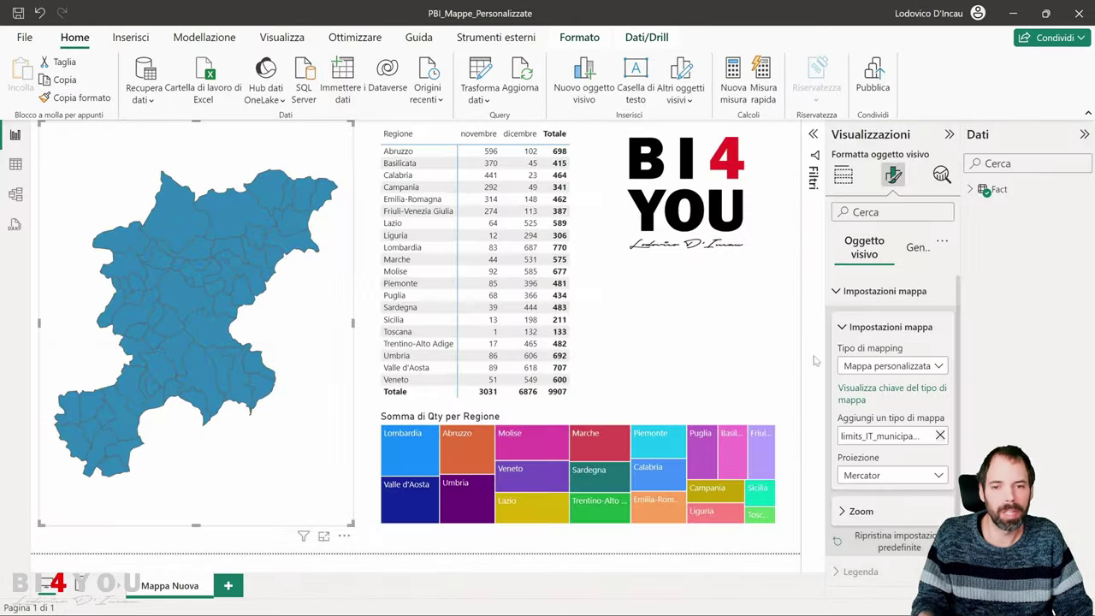
pyautogui.click(736, 331)
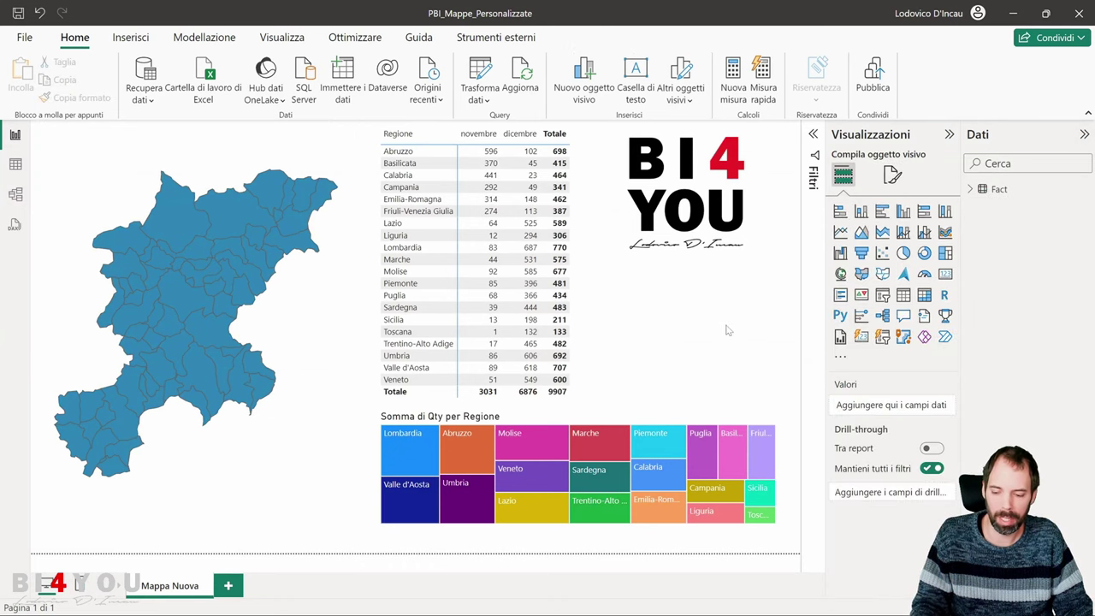
pyautogui.press('super')
pyautogui.press('super')
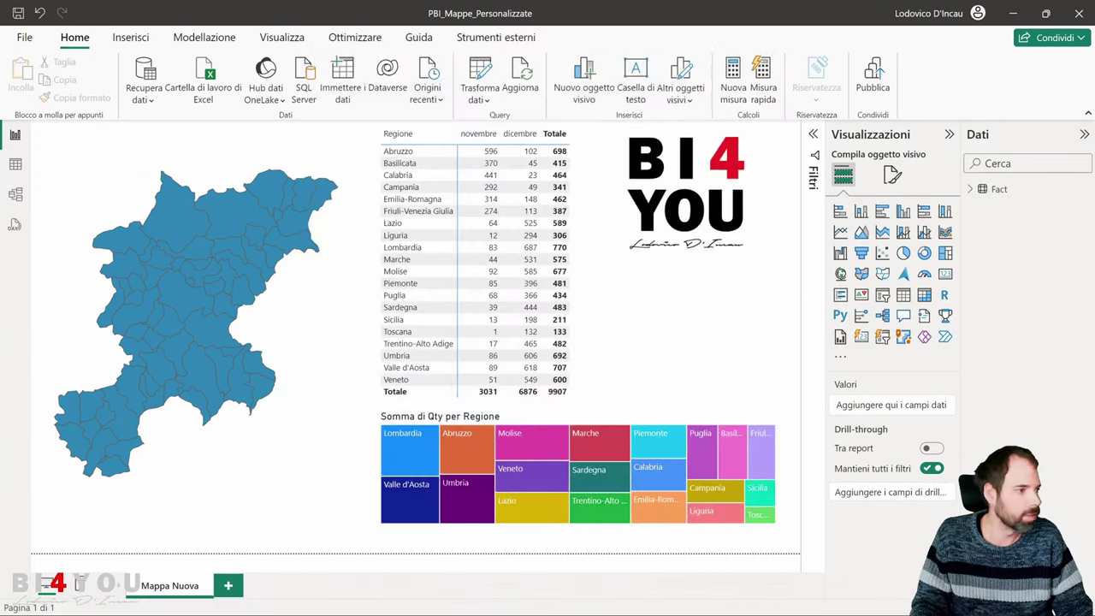
pyautogui.press('super+e')
pyautogui.moveTo(831, 66); pyautogui.dragTo(547, 45)
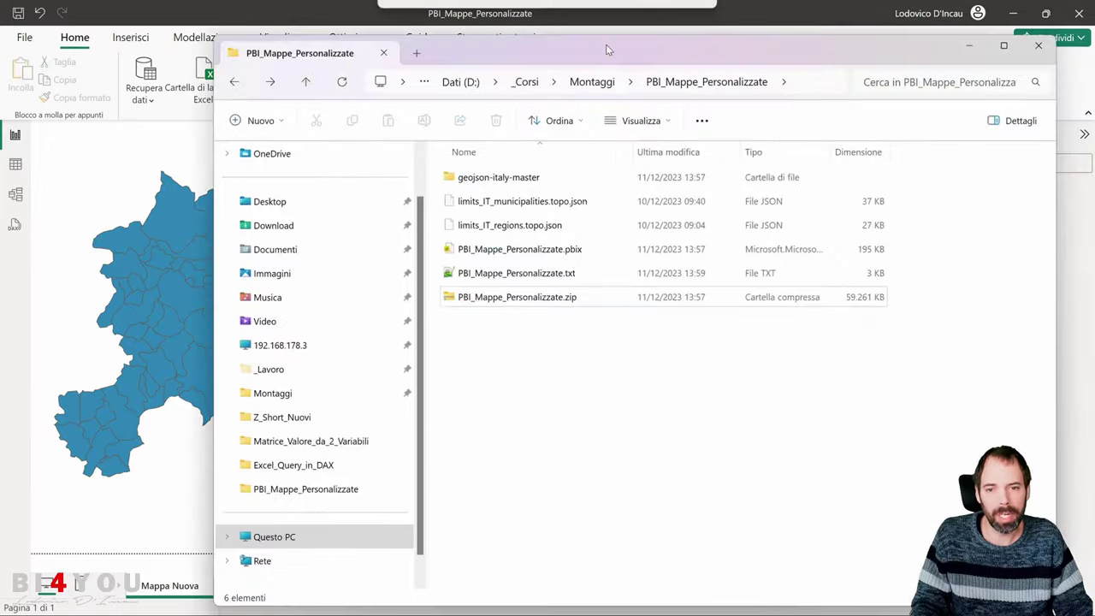
# - Open limits_IT_regions.topo.json with Modifica con Notepad++
pyautogui.click(438, 227)
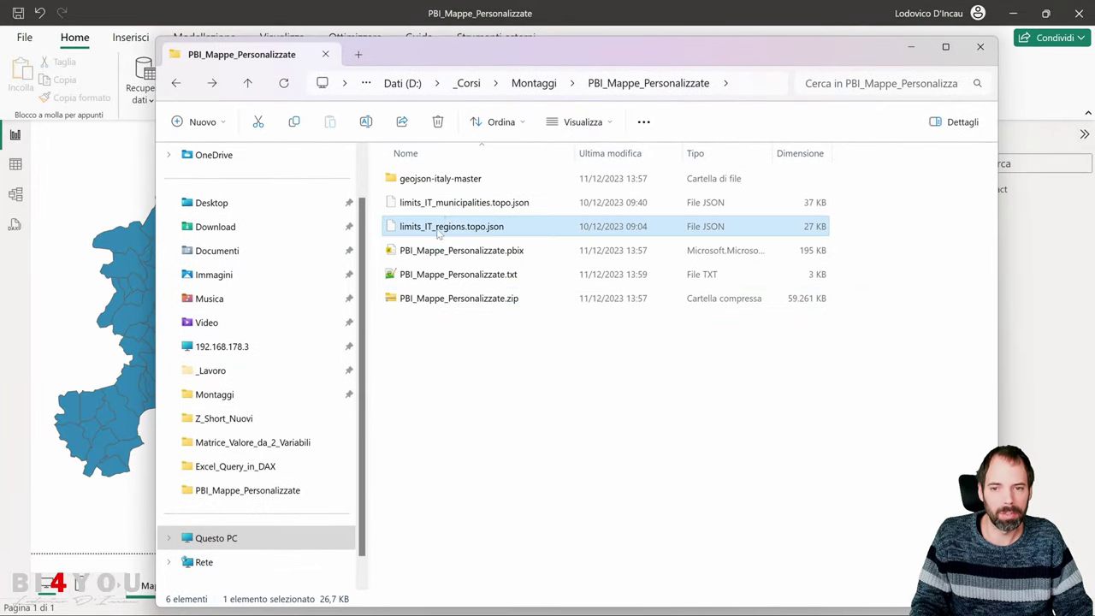
pyautogui.click(458, 203)
pyautogui.click(456, 230)
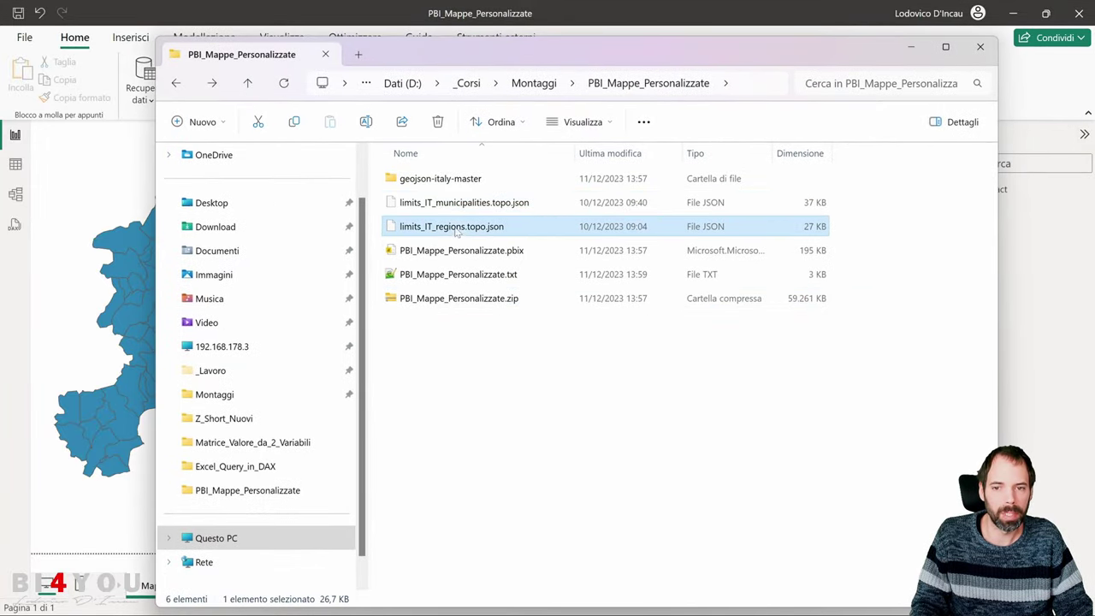
pyautogui.rightClick(459, 229)
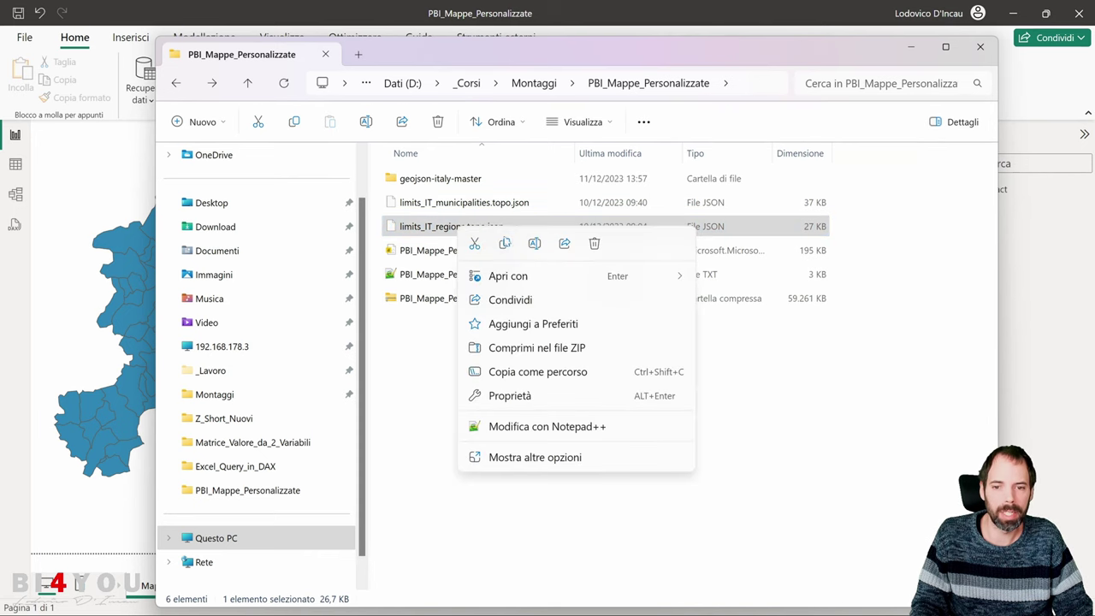
pyautogui.click(547, 426)
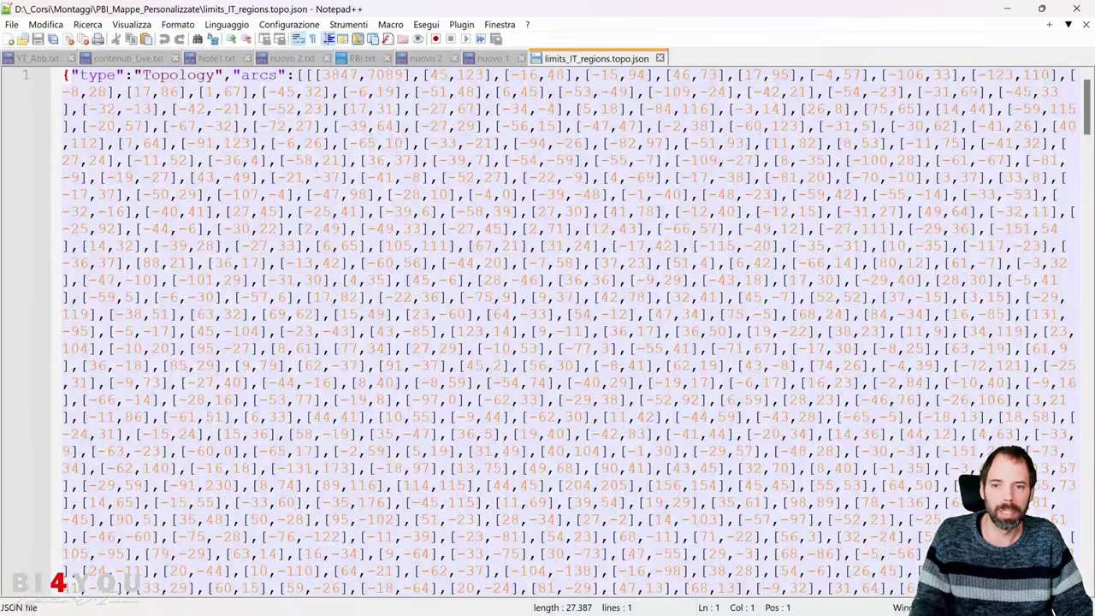
# - Scroll to the end of the TopoJSON file where the region properties are stored
pyautogui.click(432, 194)
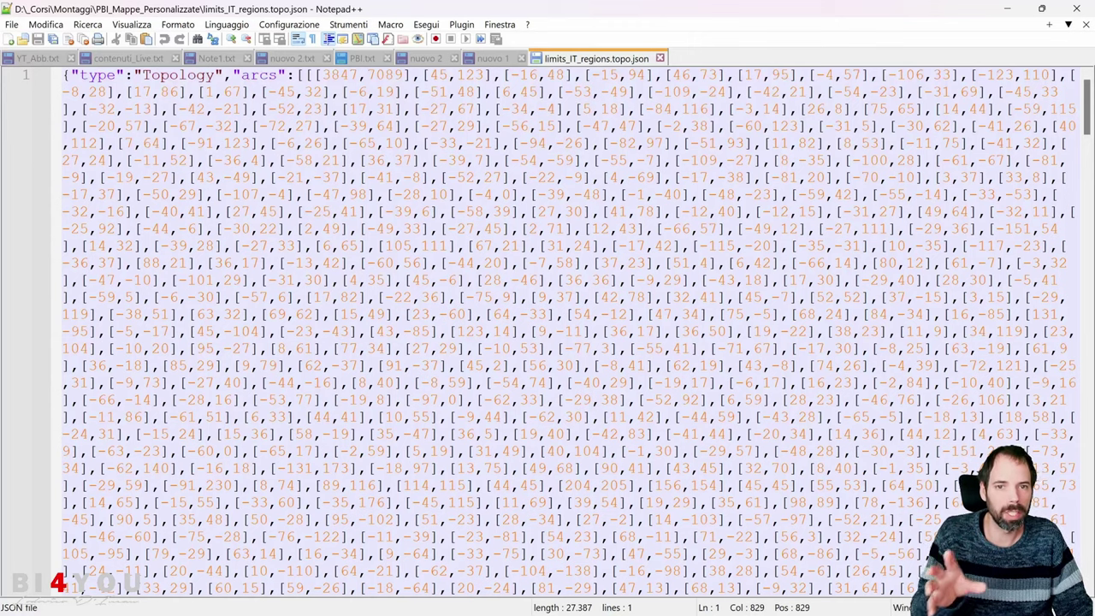
pyautogui.scroll(-10, 548, 326)
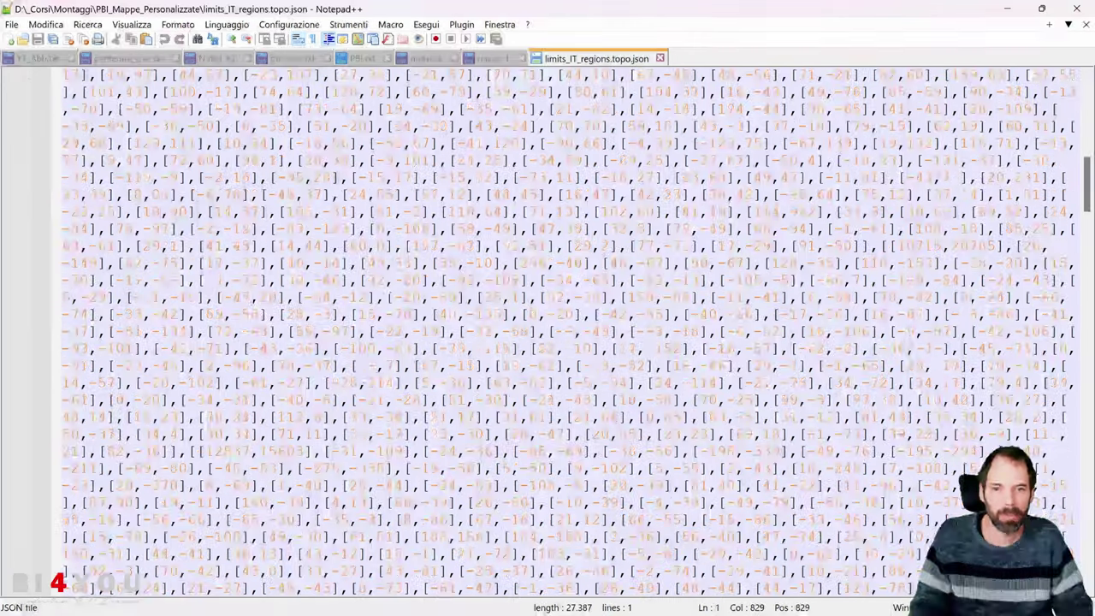
pyautogui.scroll(-10, 547, 325)
pyautogui.scroll(-5, 548, 325)
pyautogui.scroll(-5, 547, 326)
pyautogui.scroll(-5, 547, 325)
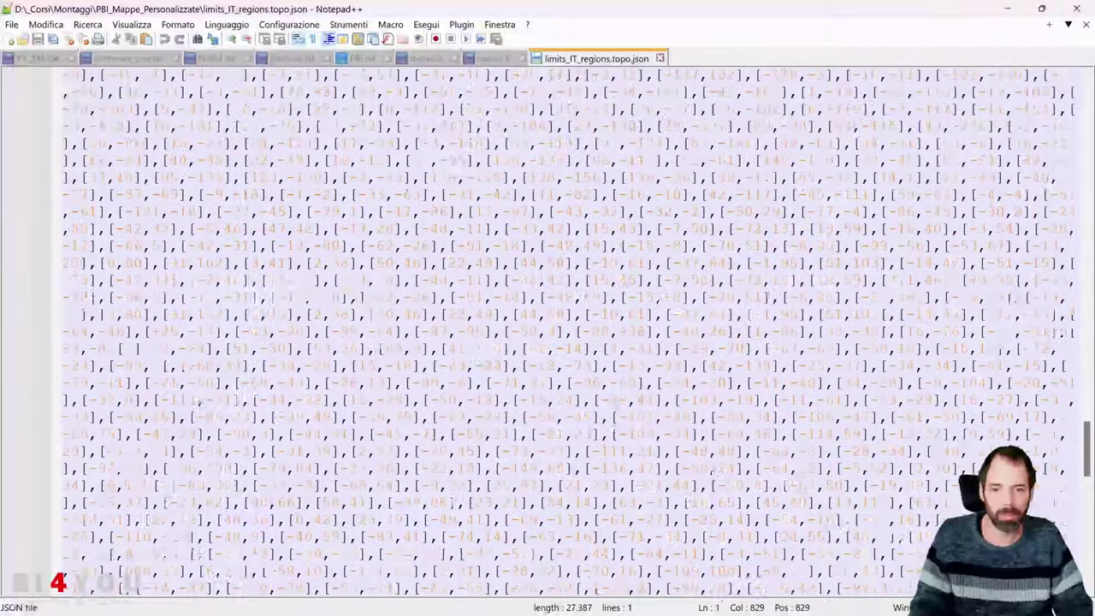
pyautogui.scroll(-5, 548, 325)
pyautogui.scroll(-7, 547, 325)
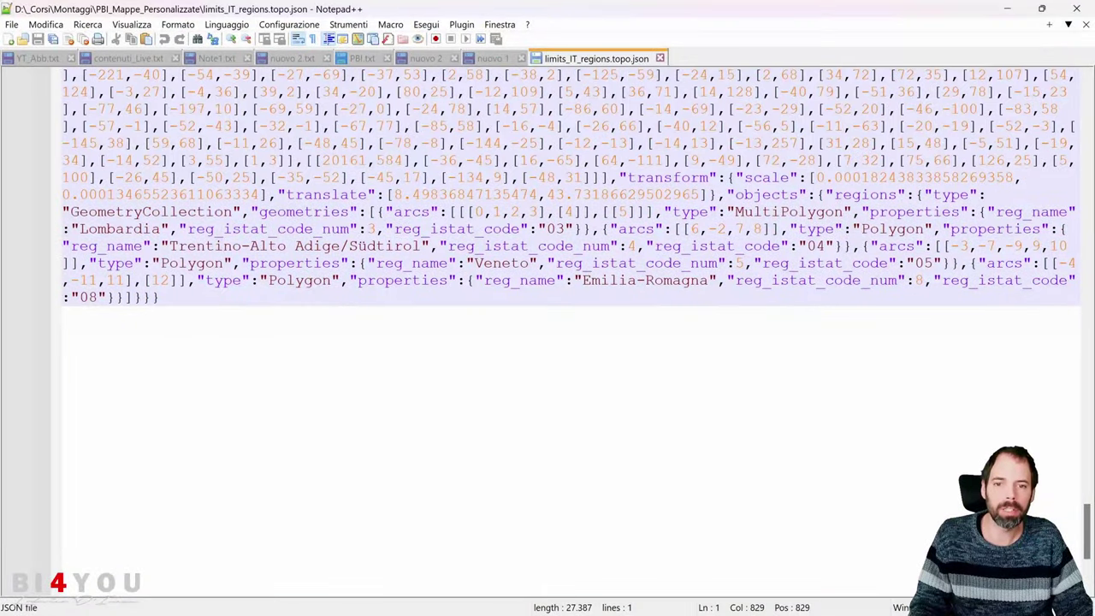
# - Inspect the Trentino-Alto Adige/Südtirol region name, then return to Power BI
pyautogui.click(369, 228)
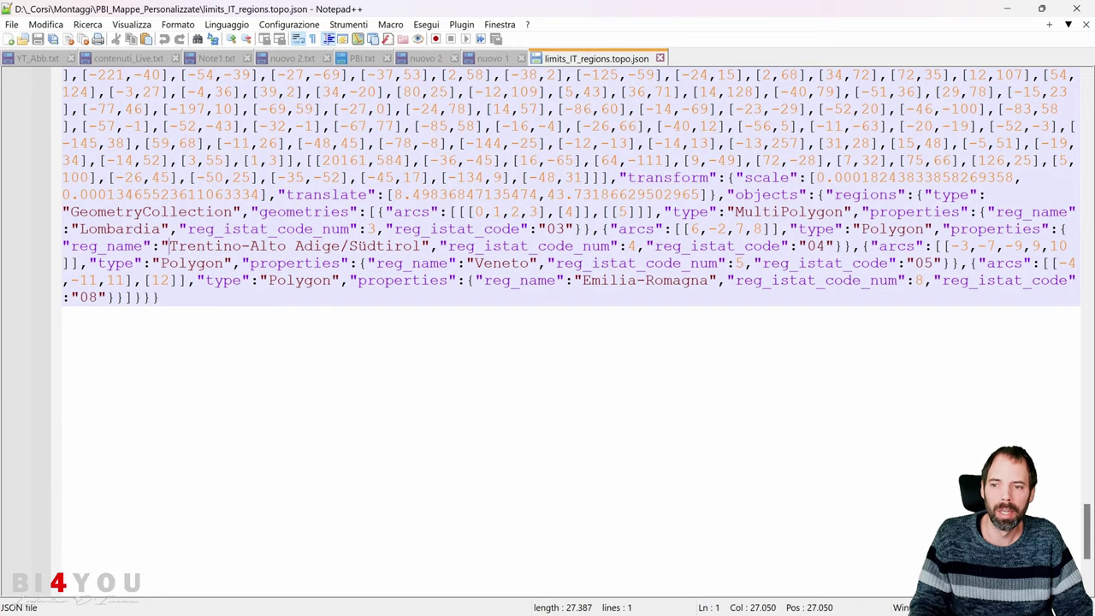
pyautogui.moveTo(167, 246); pyautogui.dragTo(431, 246)
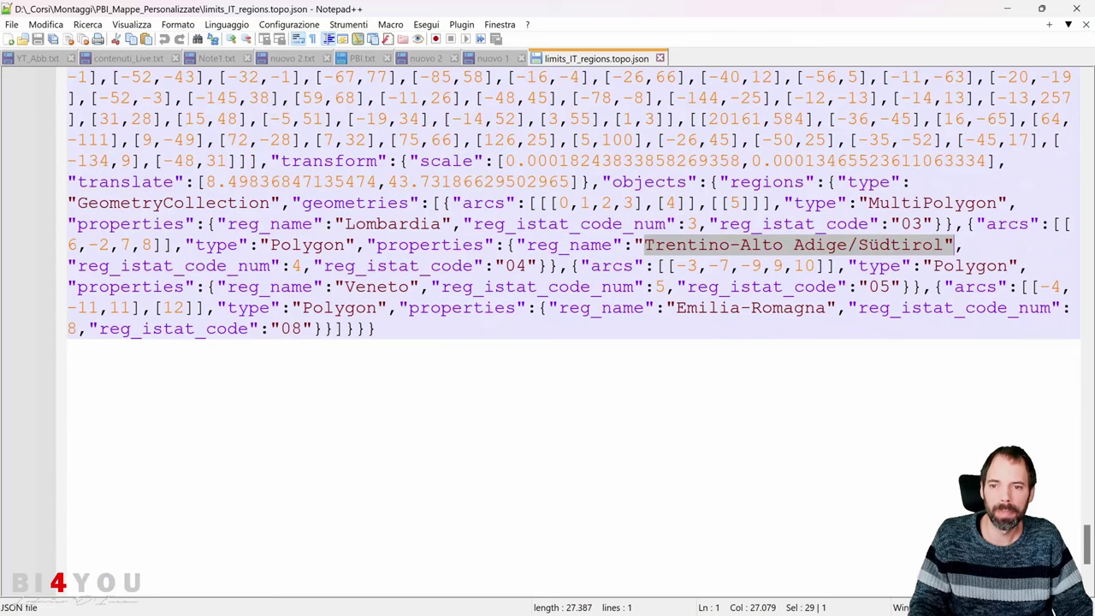
pyautogui.click(366, 223)
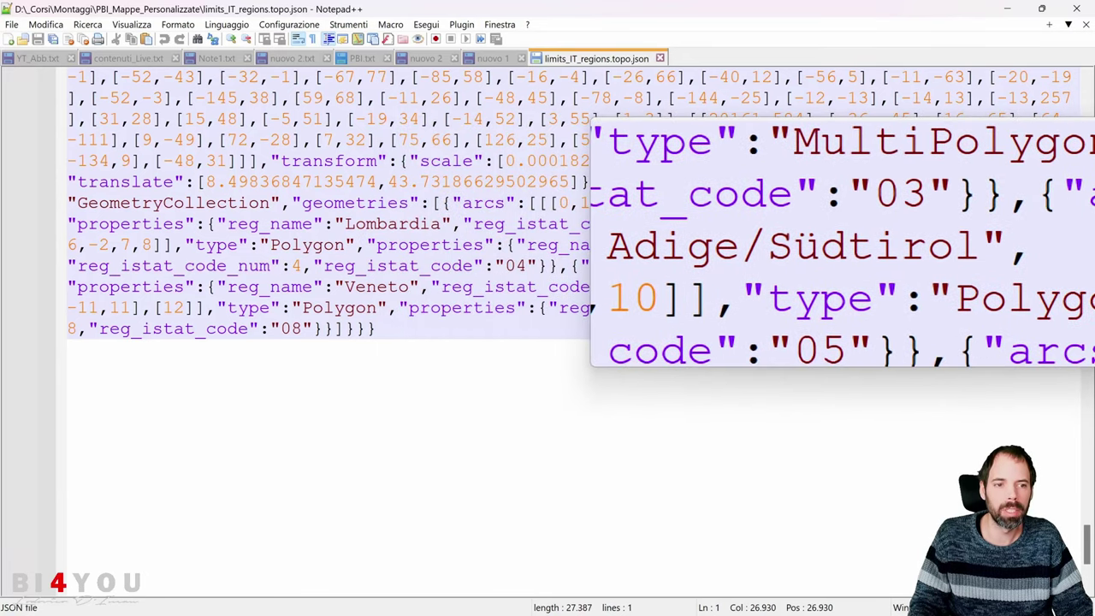
pyautogui.hotkey('alt', 'Tab')
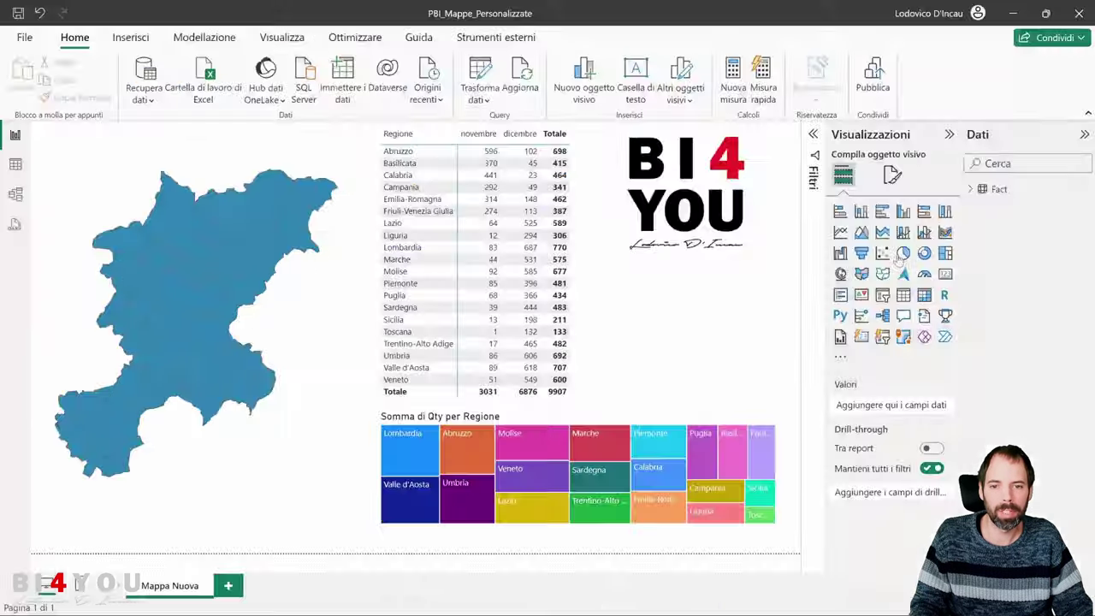
# - Select the map and review the current map type's keys in Impostazioni mappa
pyautogui.click(892, 175)
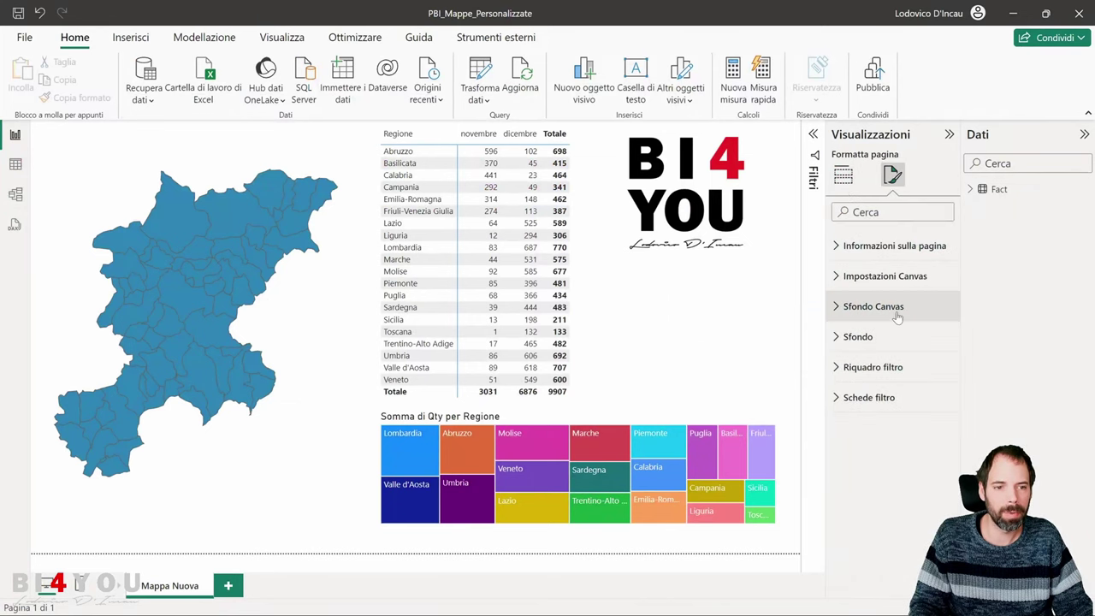
pyautogui.click(894, 244)
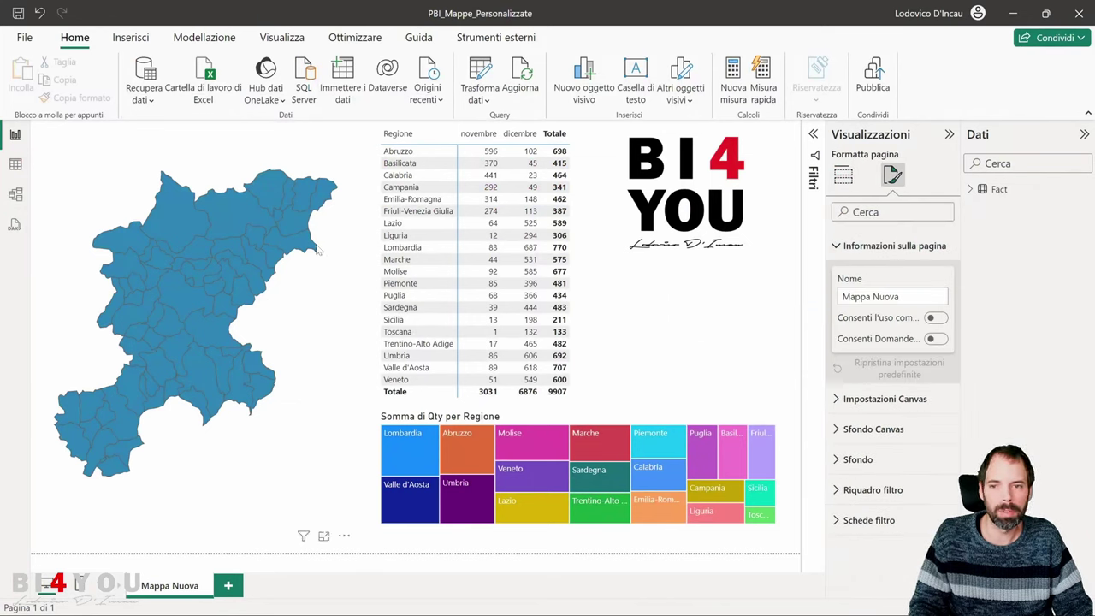
pyautogui.click(342, 286)
pyautogui.click(889, 291)
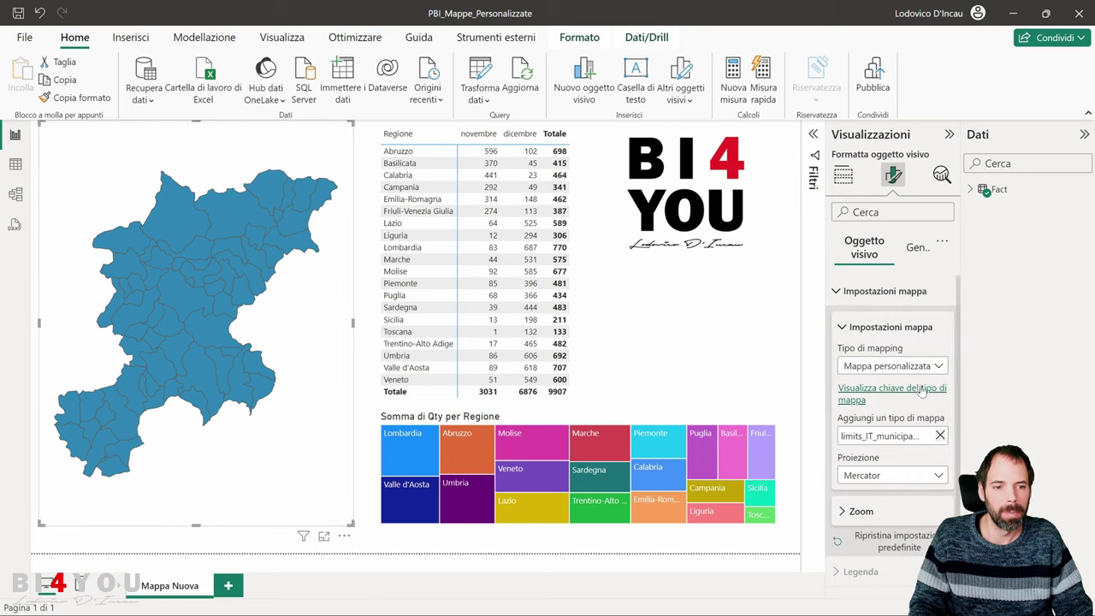
pyautogui.click(921, 391)
pyautogui.click(1049, 476)
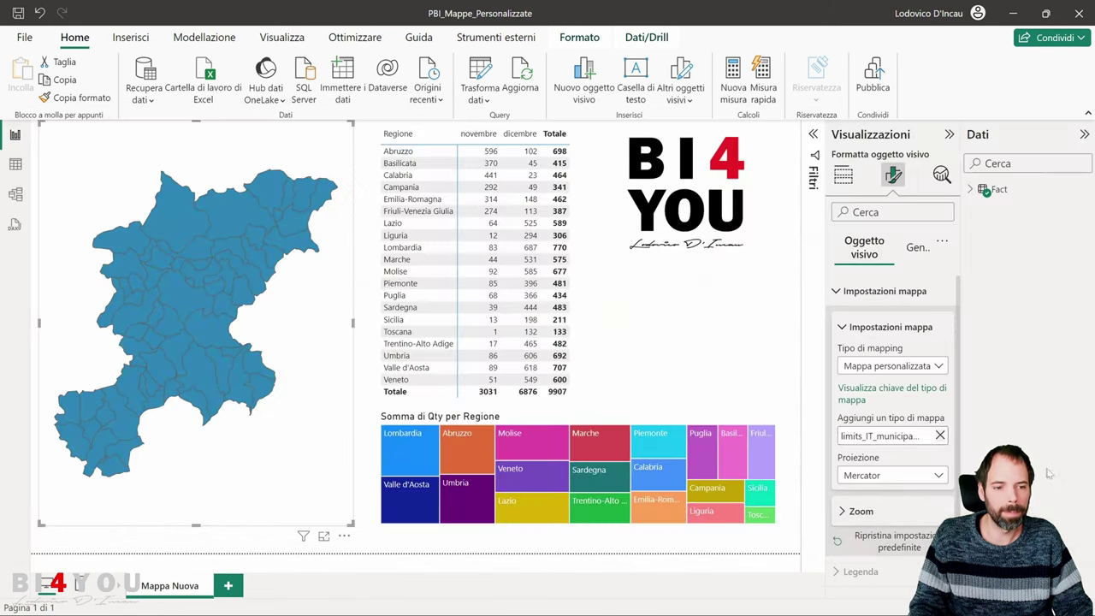
# - Clear the map file and reload limits_IT_regions.topo.json as a Mappa personalizzata
pyautogui.click(940, 436)
pyautogui.click(898, 366)
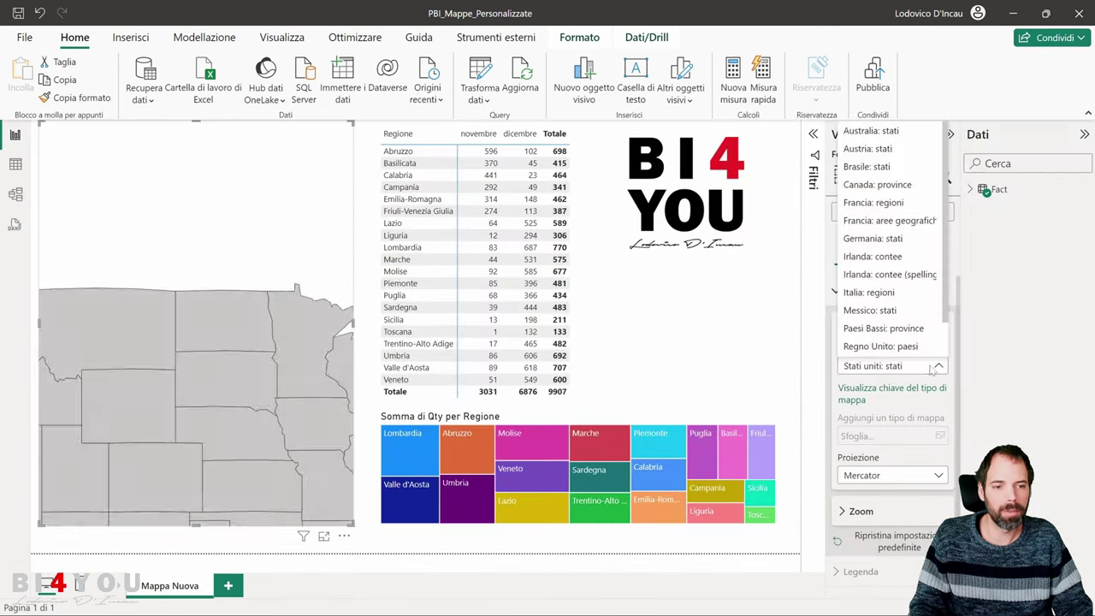
pyautogui.scroll(-1, 884, 349)
pyautogui.click(885, 343)
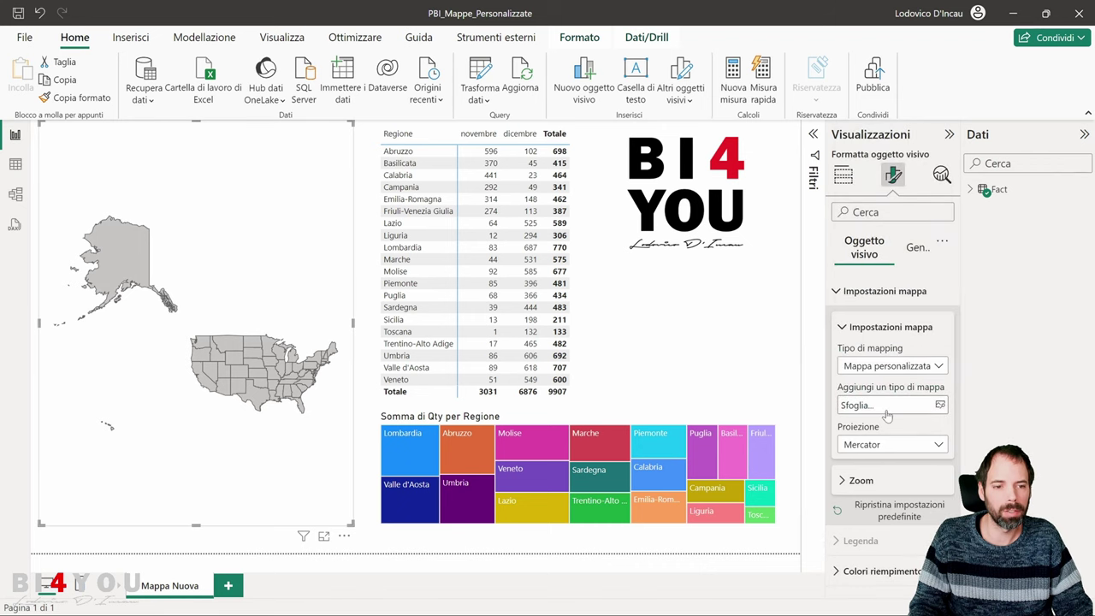
pyautogui.click(886, 409)
pyautogui.doubleClick(296, 169)
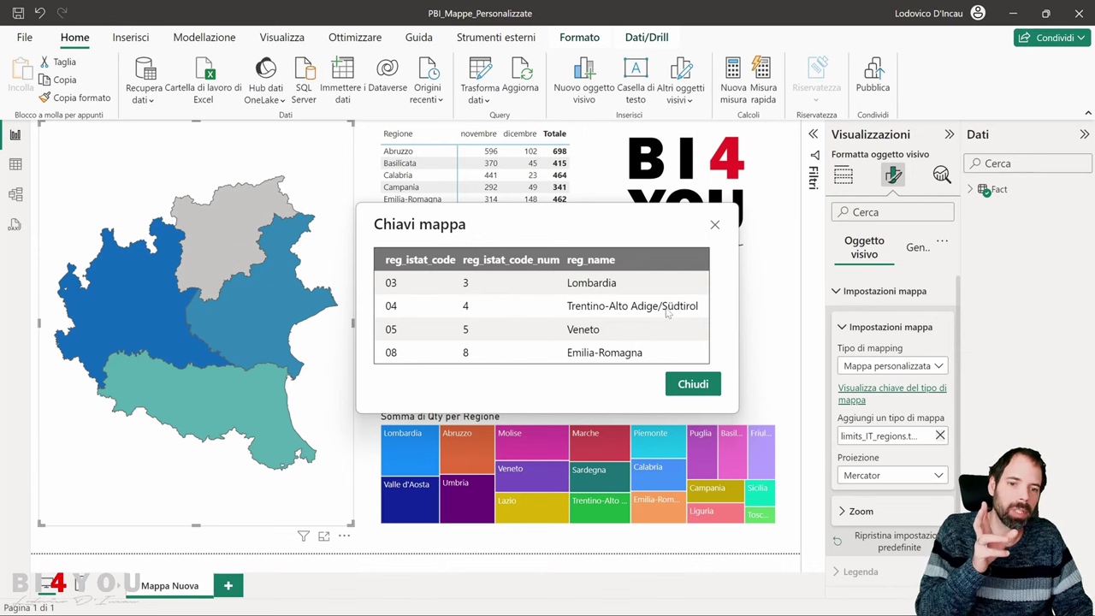
pyautogui.click(693, 384)
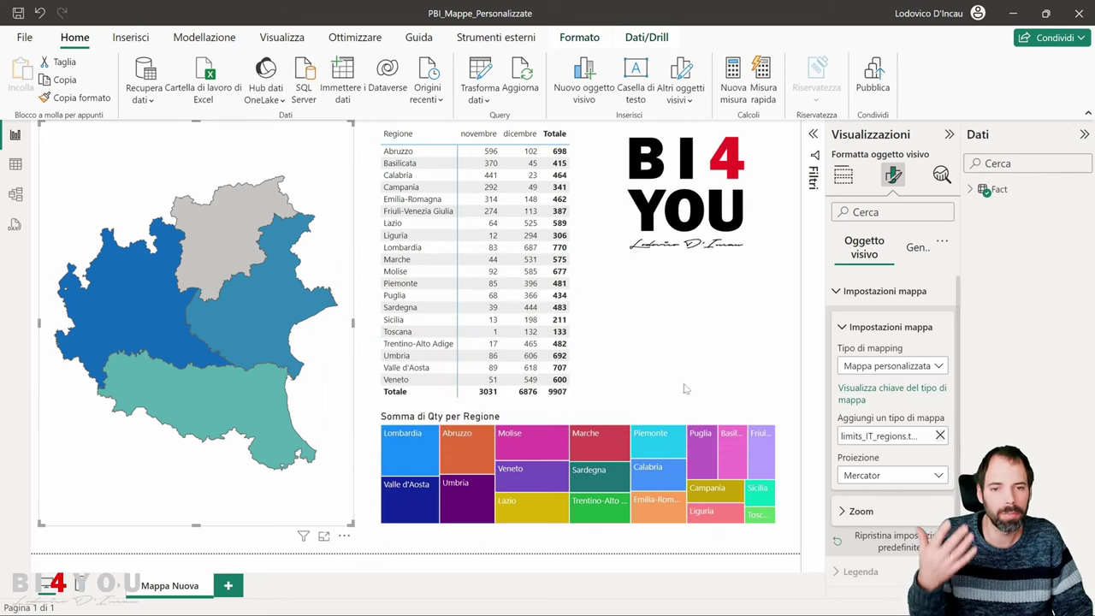
# - Rename 'Trentino-Alto Adige/Südtirol' to 'Trentino-Alto Adige' in Notepad++, then save and close the file
pyautogui.hotkey('alt', 'Tab')
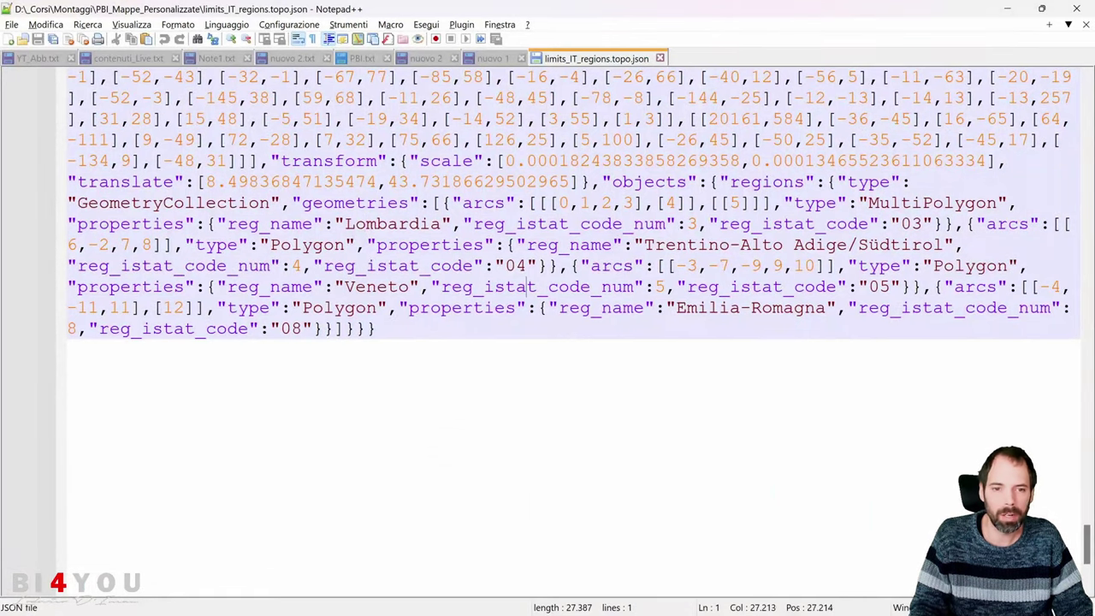
pyautogui.moveTo(943, 245); pyautogui.dragTo(858, 244)
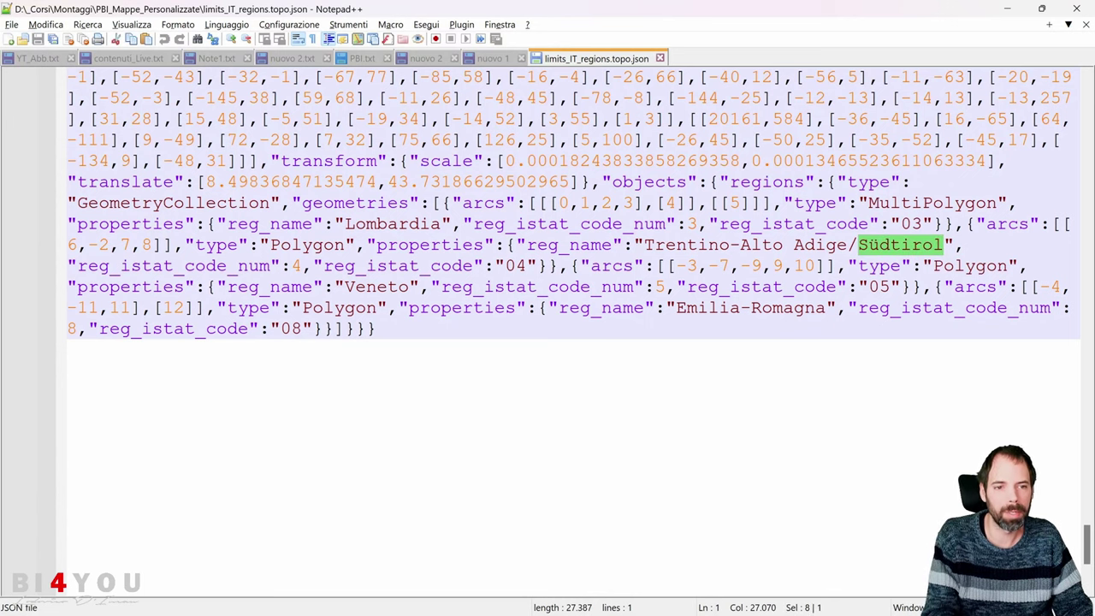
pyautogui.press('Delete')
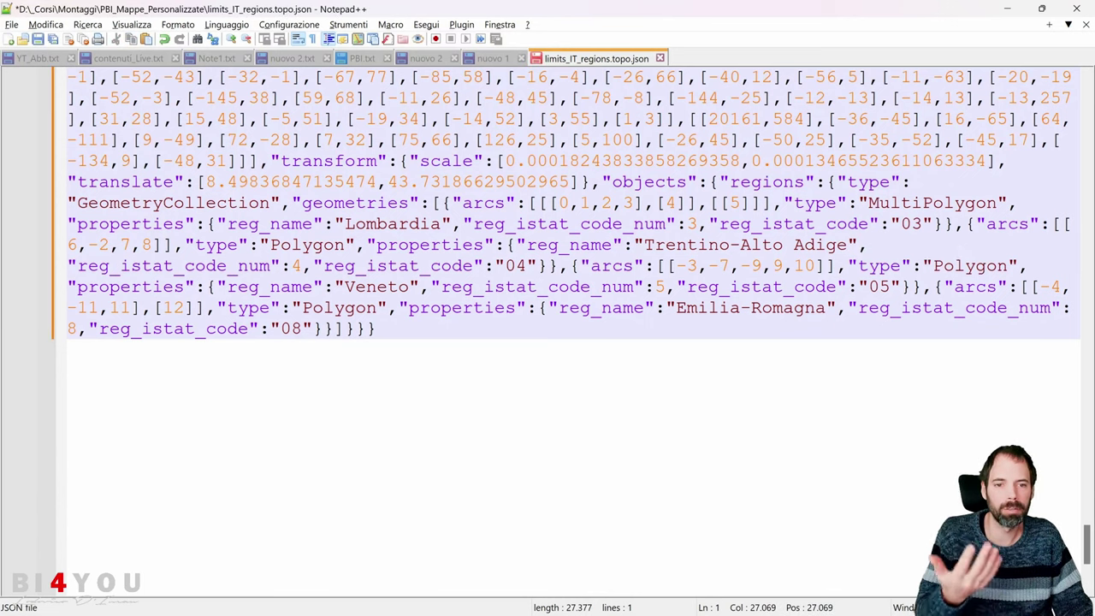
pyautogui.hotkey('ctrl', 'End')
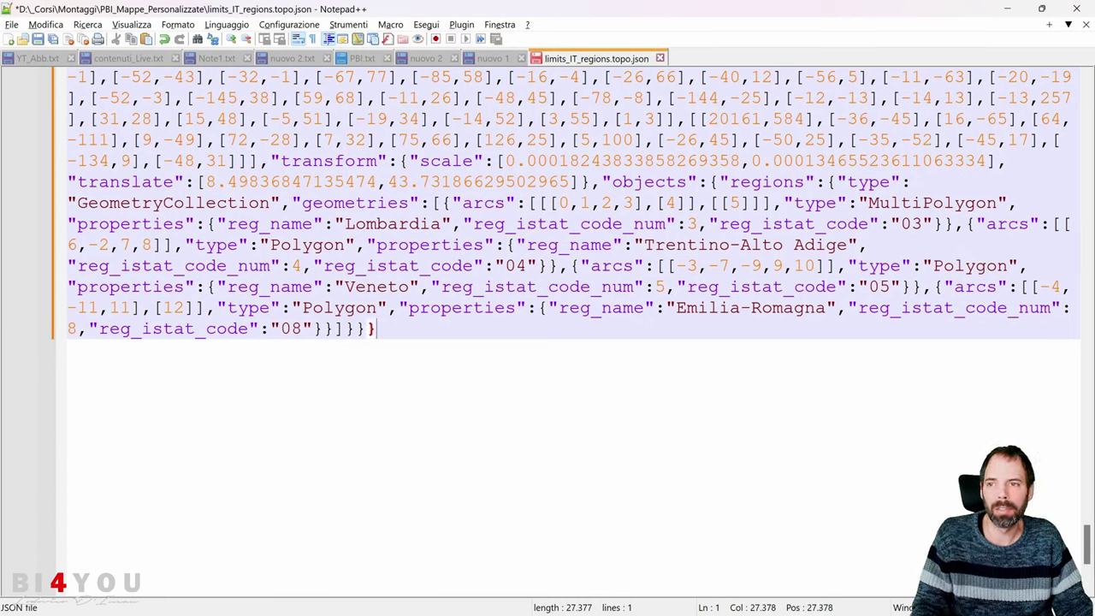
pyautogui.click(42, 43)
pyautogui.click(659, 58)
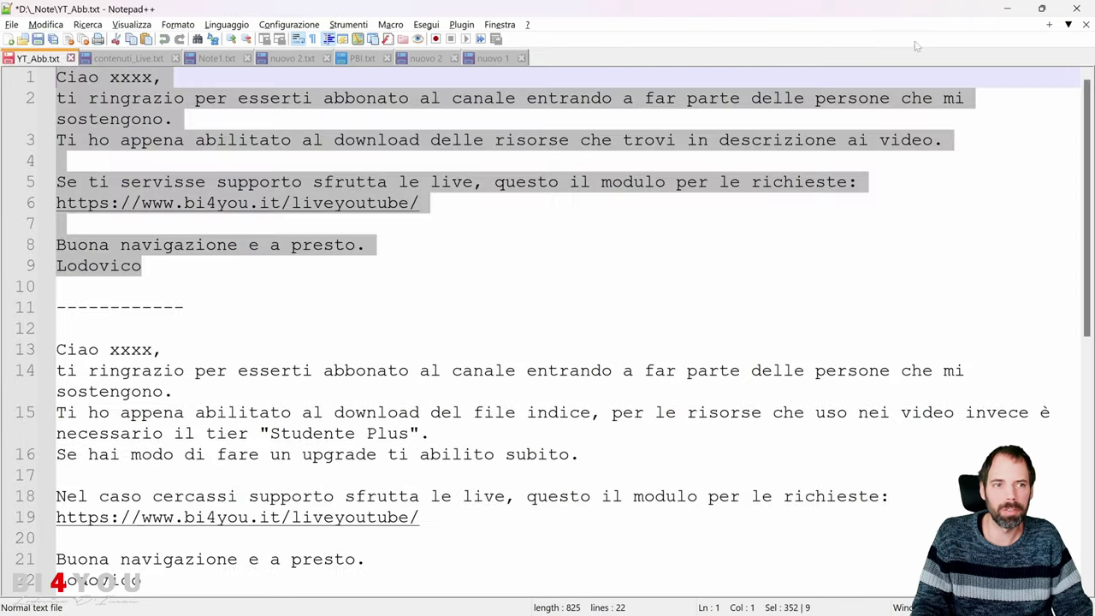
pyautogui.hotkey('alt', 'Tab')
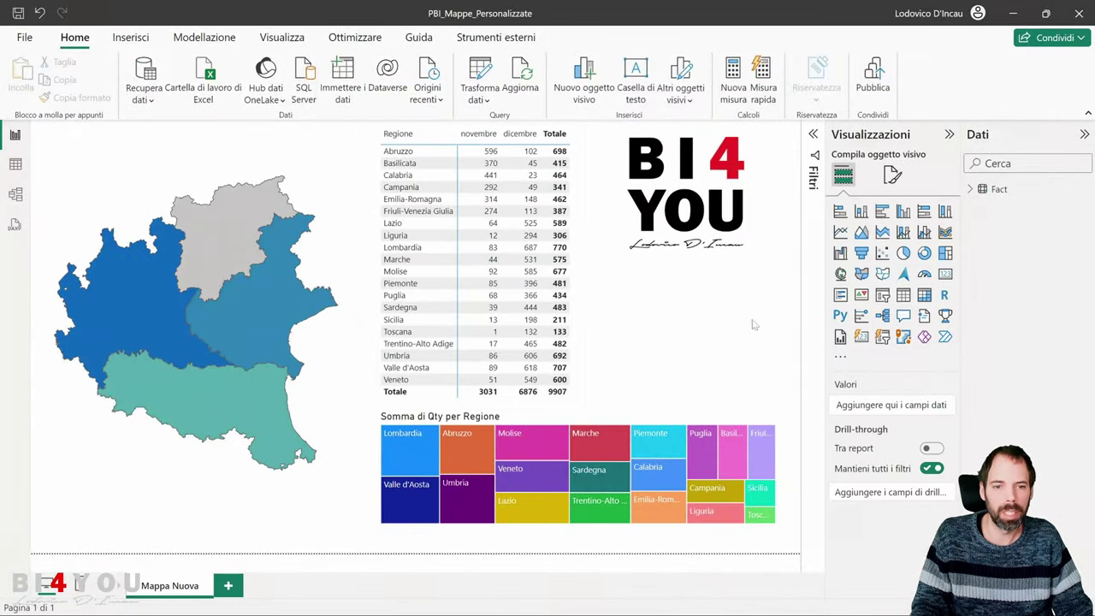
# - Clear the loaded map file and set the map's type back to Mappa personalizzata
pyautogui.click(330, 234)
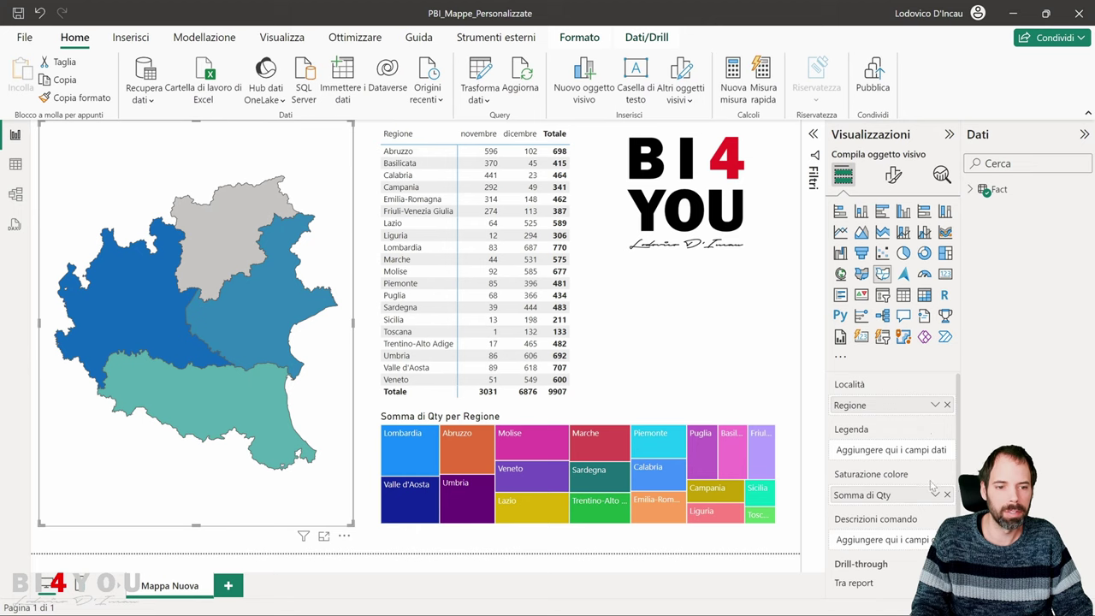
pyautogui.click(893, 175)
pyautogui.click(894, 292)
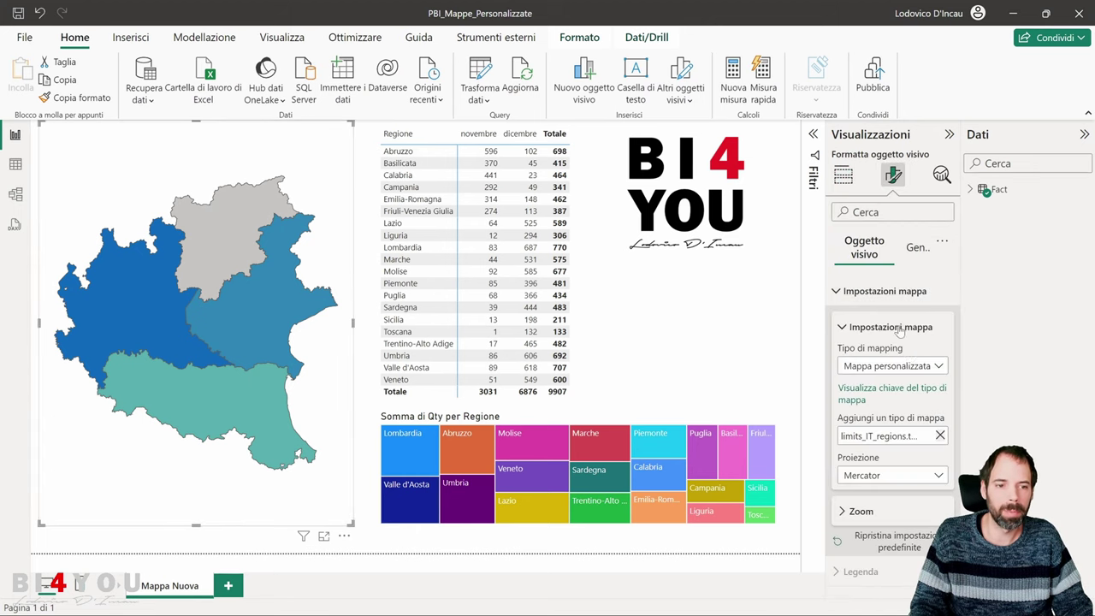
pyautogui.click(940, 435)
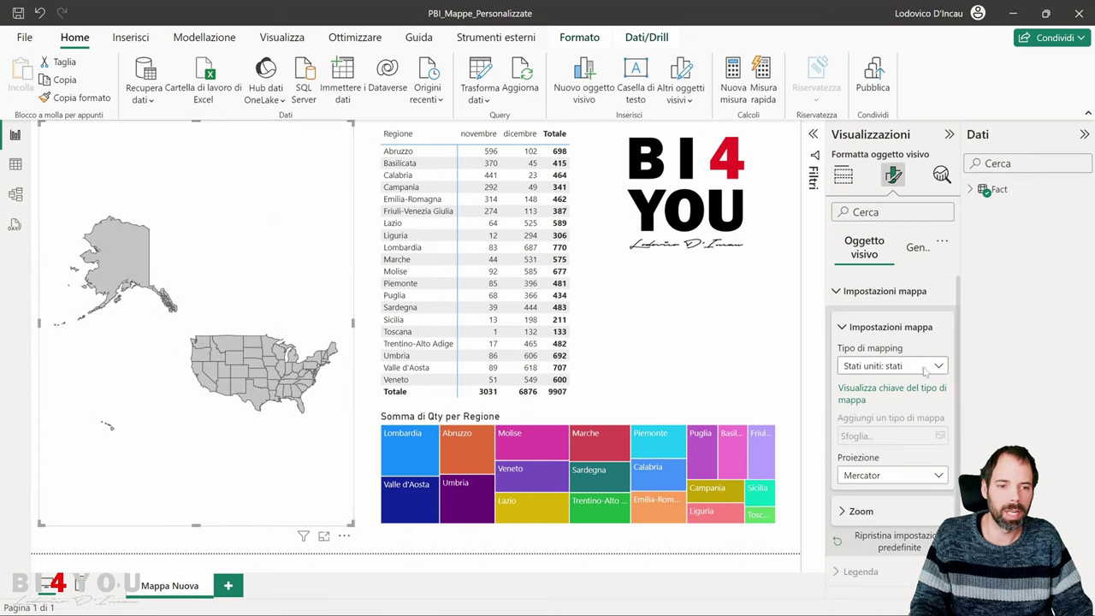
pyautogui.click(924, 366)
pyautogui.click(899, 344)
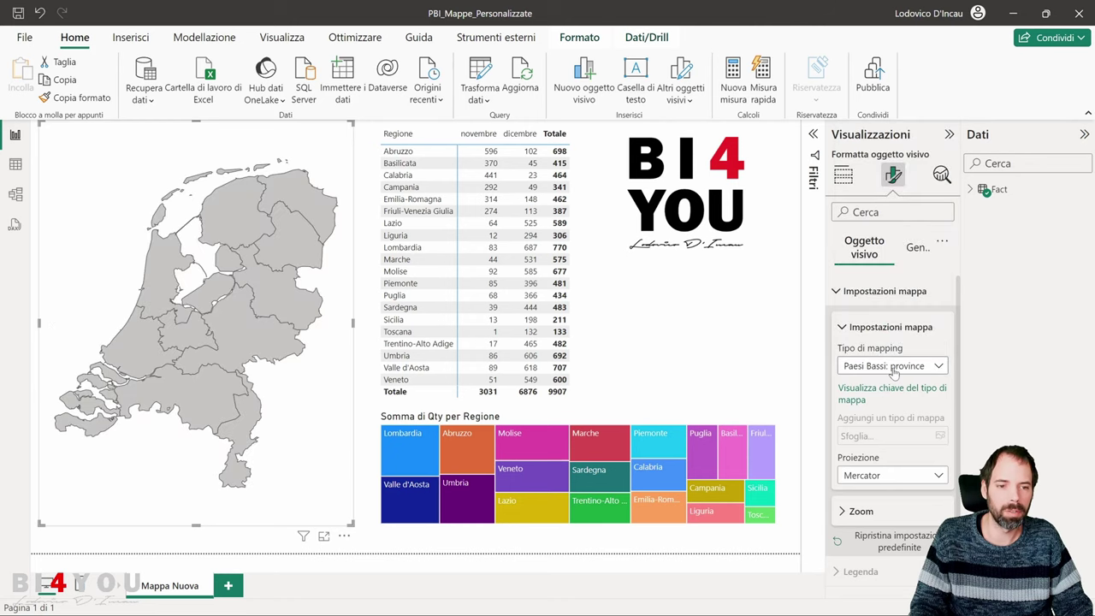
pyautogui.click(894, 366)
pyautogui.scroll(-2, 893, 360)
pyautogui.click(889, 342)
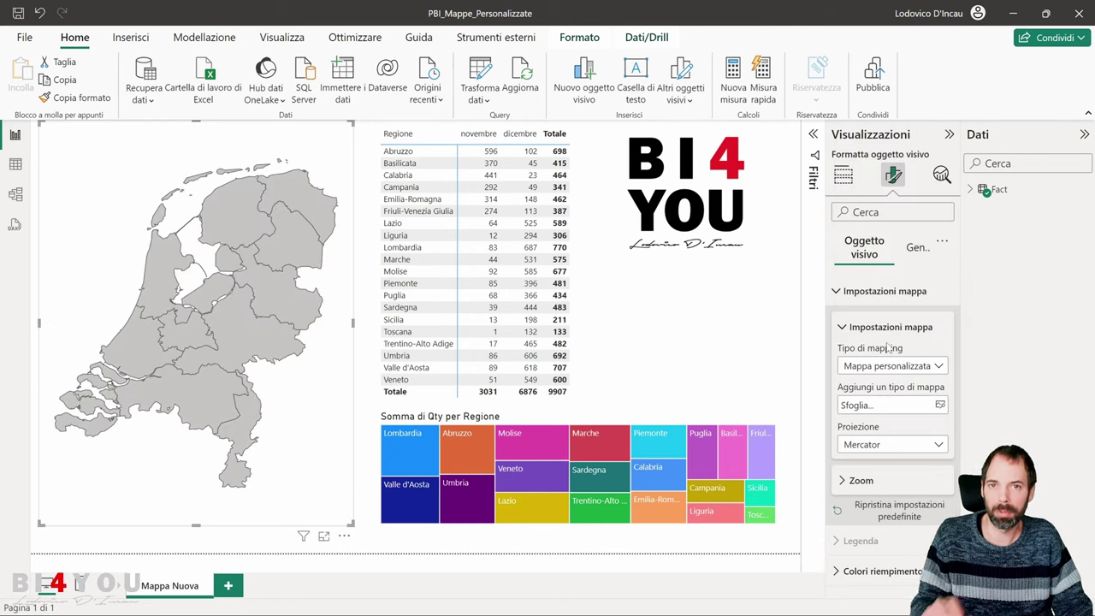
# - Load the edited limits_IT_regions.topo.json and review its keys, now listing Trentino-Alto Adige
pyautogui.click(918, 408)
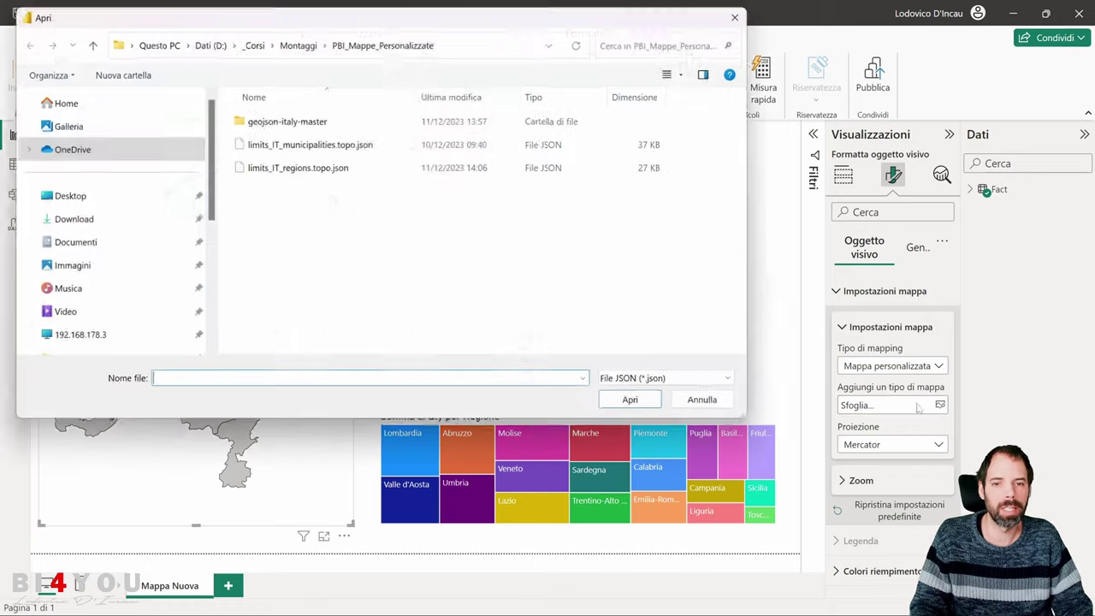
pyautogui.doubleClick(298, 168)
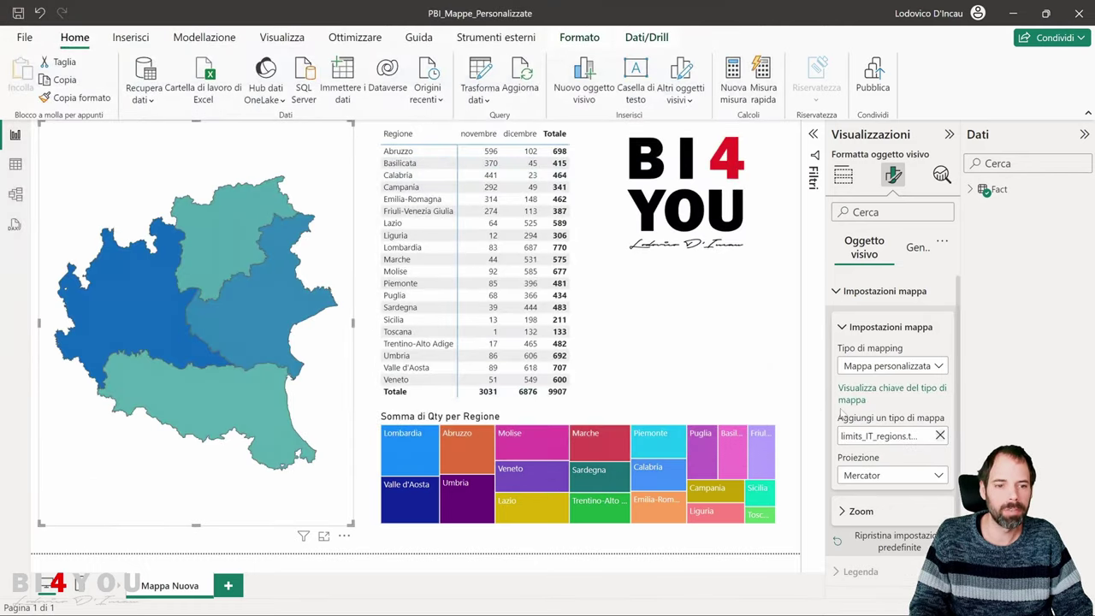
pyautogui.click(871, 393)
pyautogui.moveTo(565, 237); pyautogui.dragTo(442, 152)
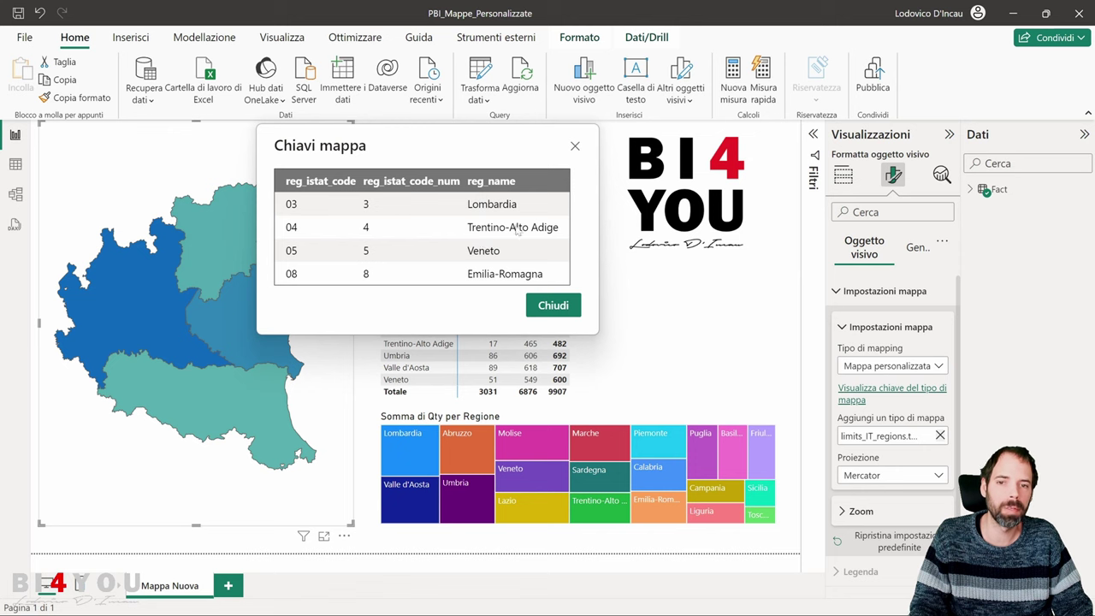
pyautogui.click(542, 306)
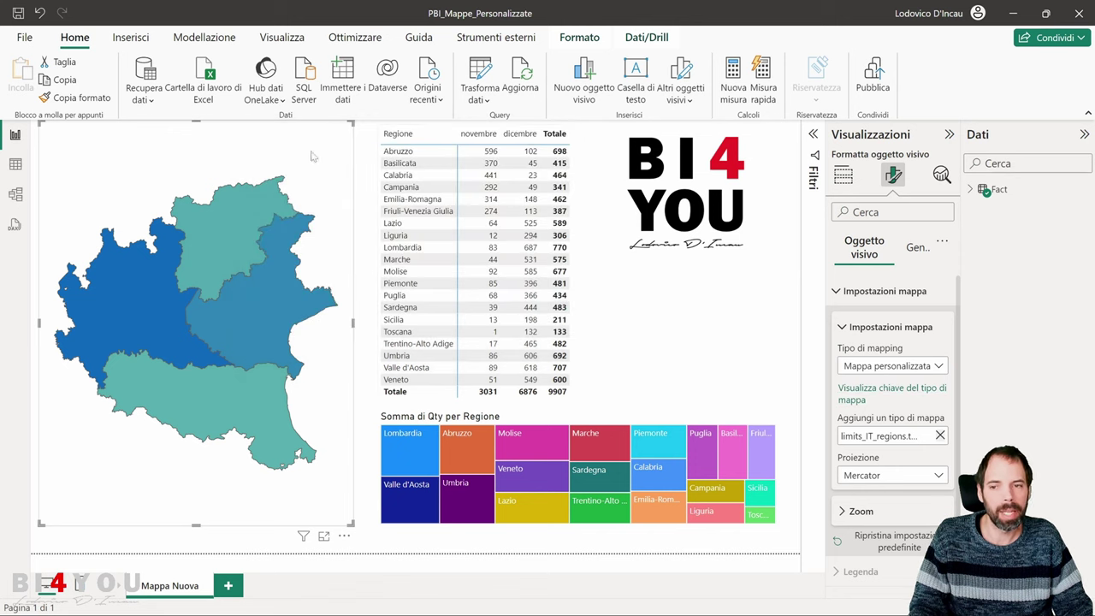
# - Deselect the map and bring the openpolis geojson-italy browser window to full screen
pyautogui.click(624, 317)
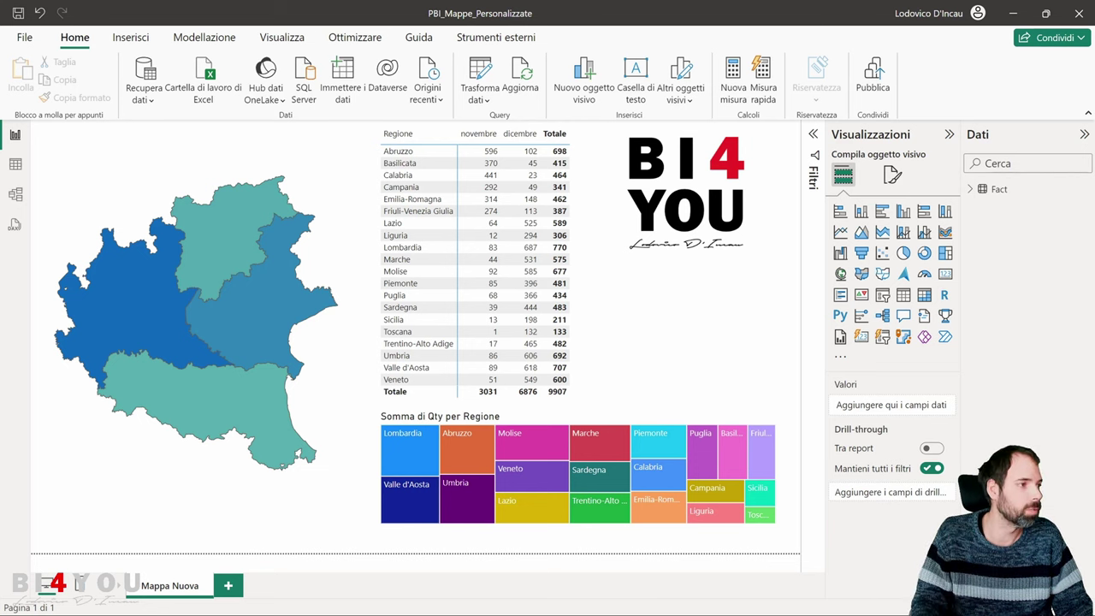
pyautogui.hotkey('alt', 'Tab')
pyautogui.moveTo(941, 24)
pyautogui.mouseDown()
pyautogui.moveTo(601, 45)
pyautogui.moveTo(599, 5)
pyautogui.mouseUp()
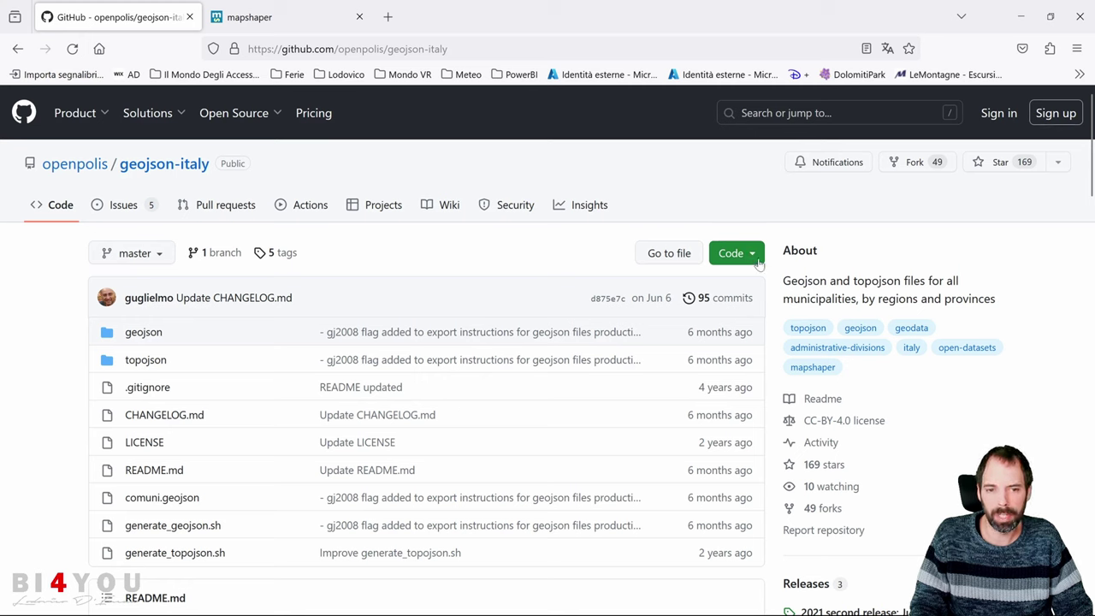
pyautogui.hotkey('ctrl', 'l')
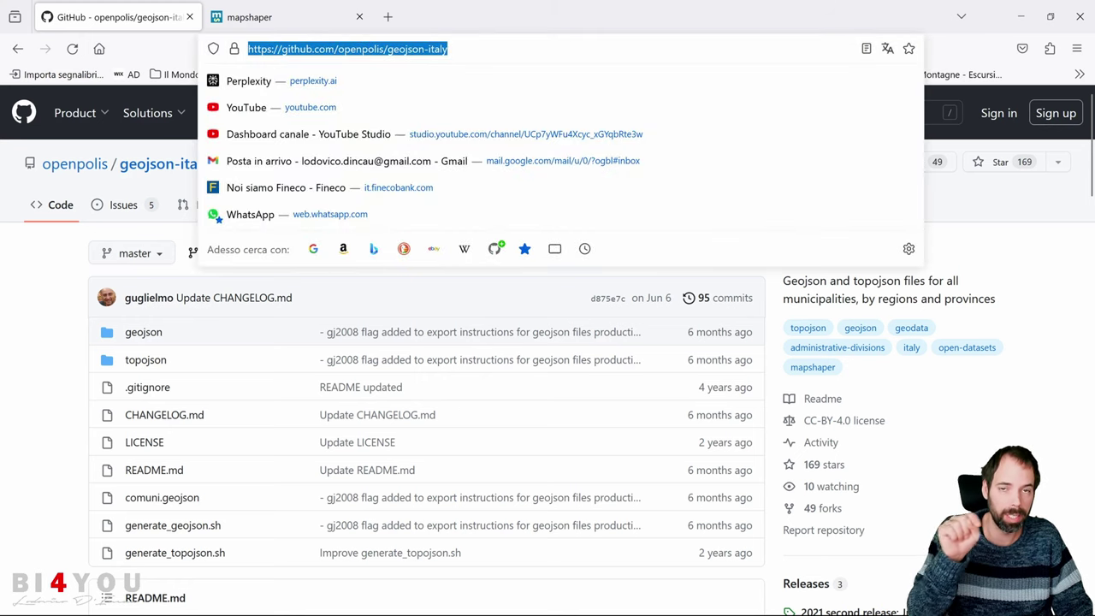
pyautogui.click(435, 292)
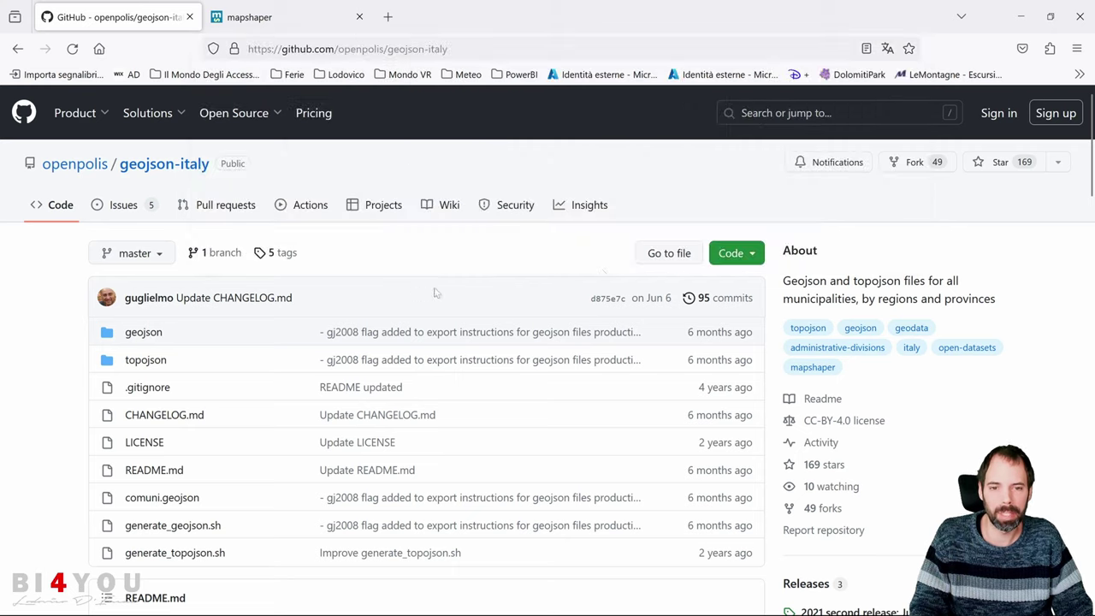
pyautogui.click(755, 261)
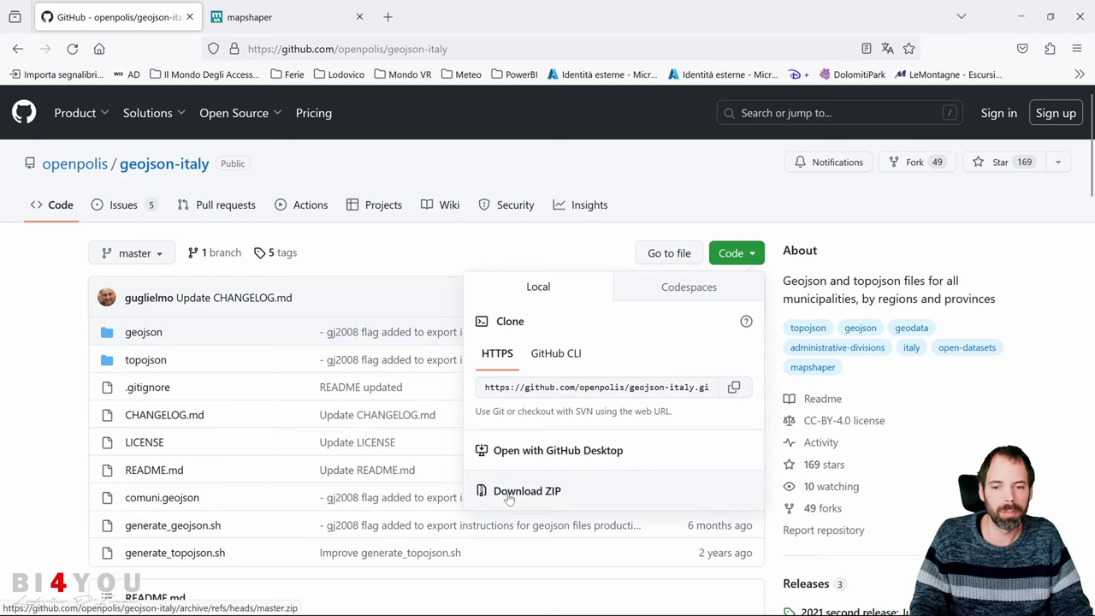
pyautogui.click(426, 258)
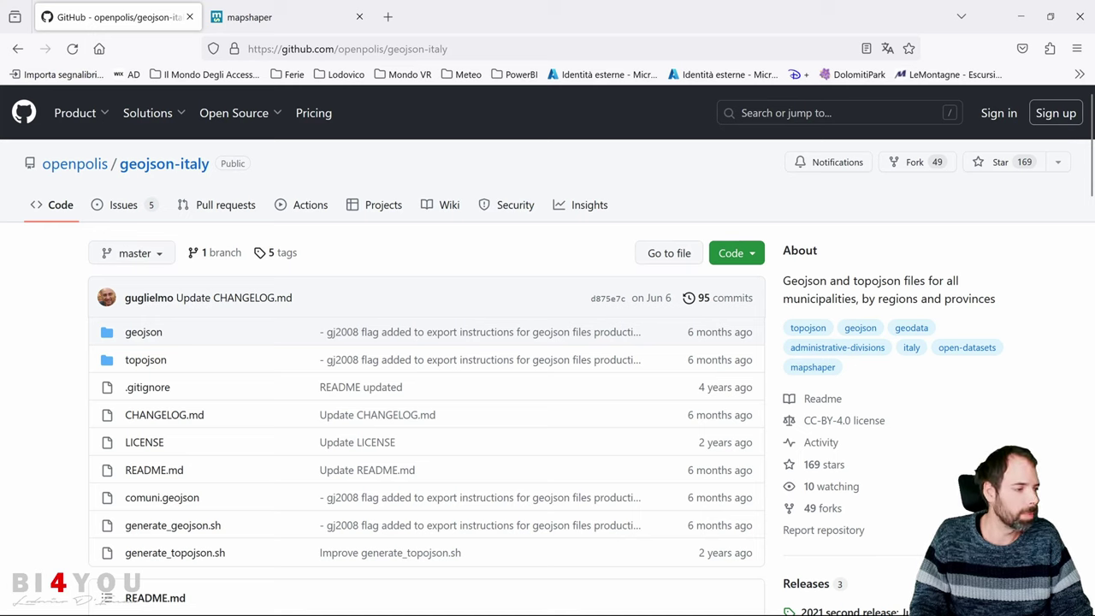
# - Navigate File Explorer into the topojson folder of geojson-italy-master
pyautogui.press('super')
pyautogui.click(498, 601)
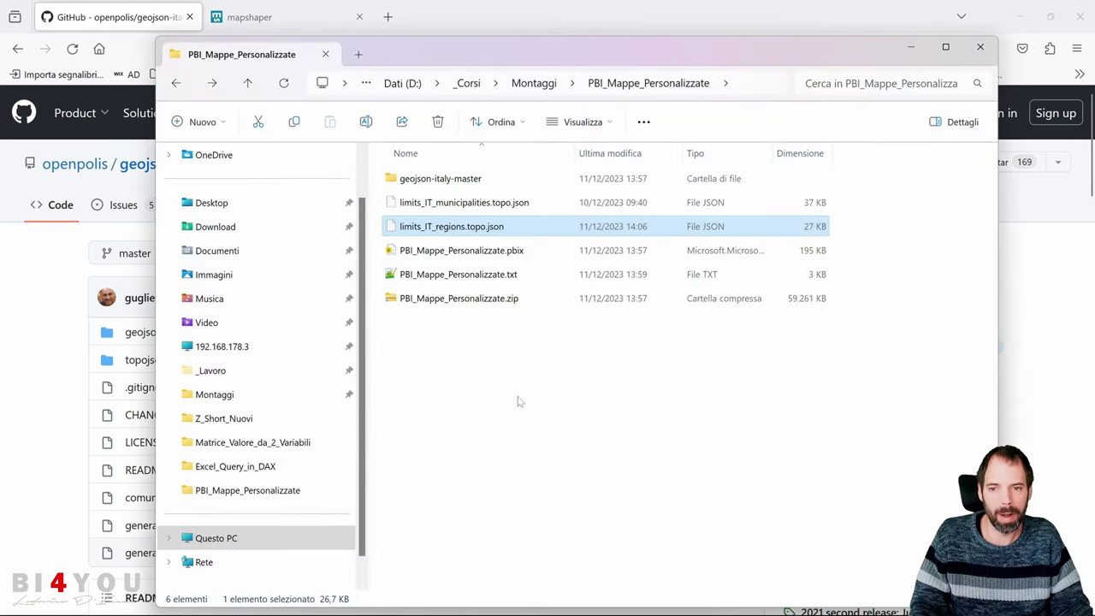
pyautogui.click(426, 303)
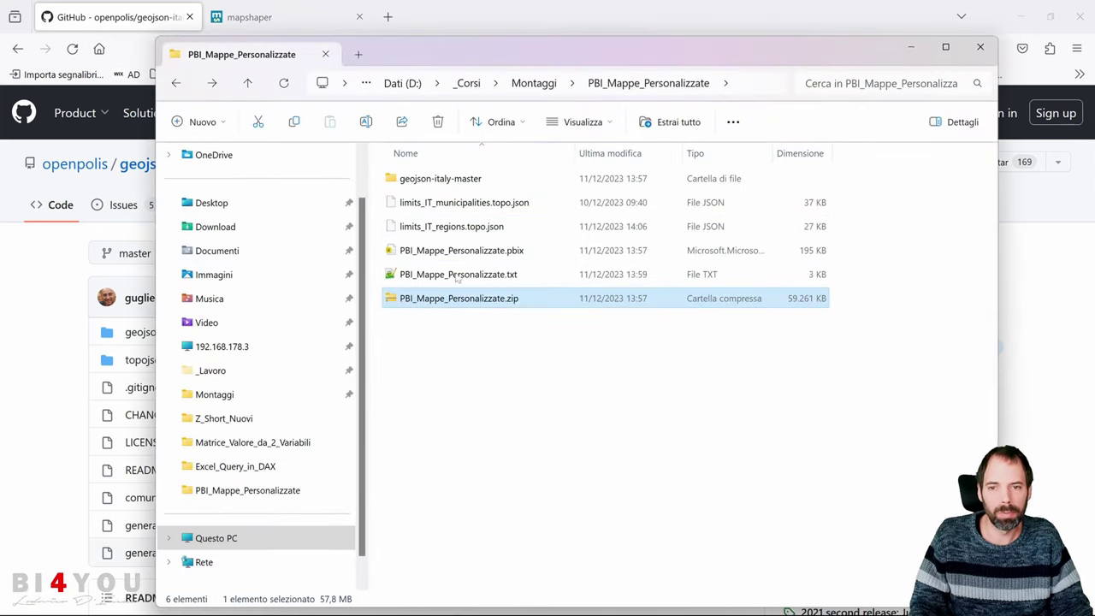
pyautogui.click(422, 179)
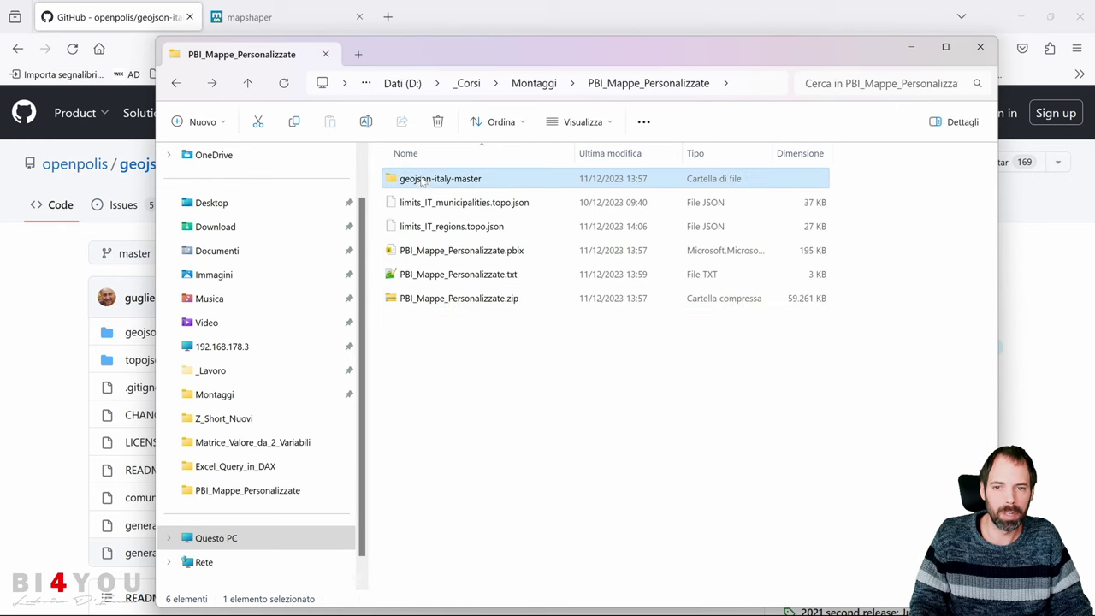
pyautogui.doubleClick(432, 181)
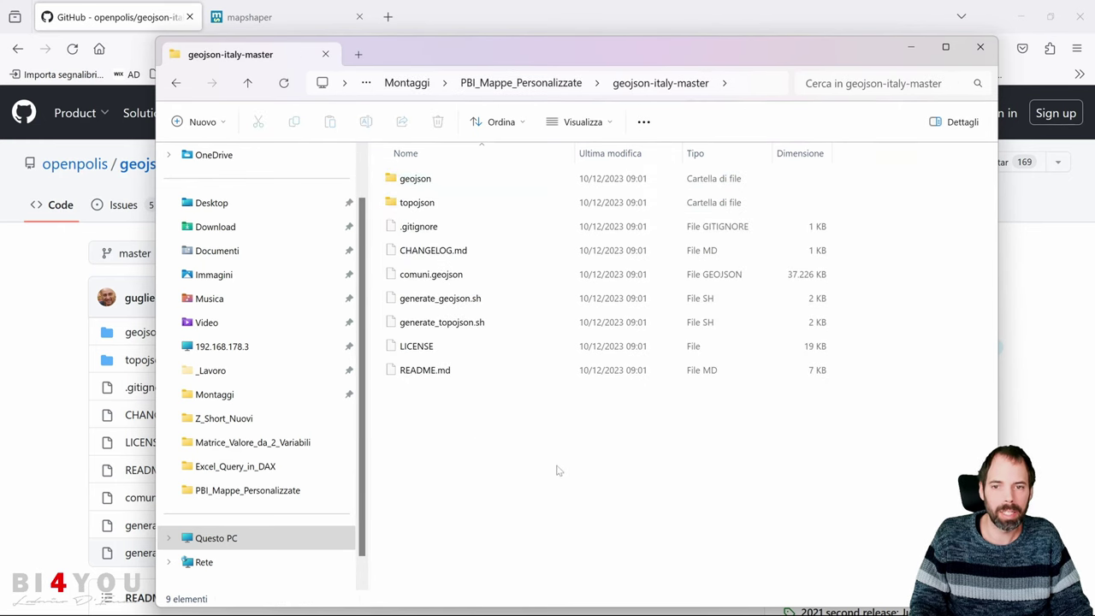
pyautogui.moveTo(556, 469); pyautogui.dragTo(418, 171)
pyautogui.click(432, 274)
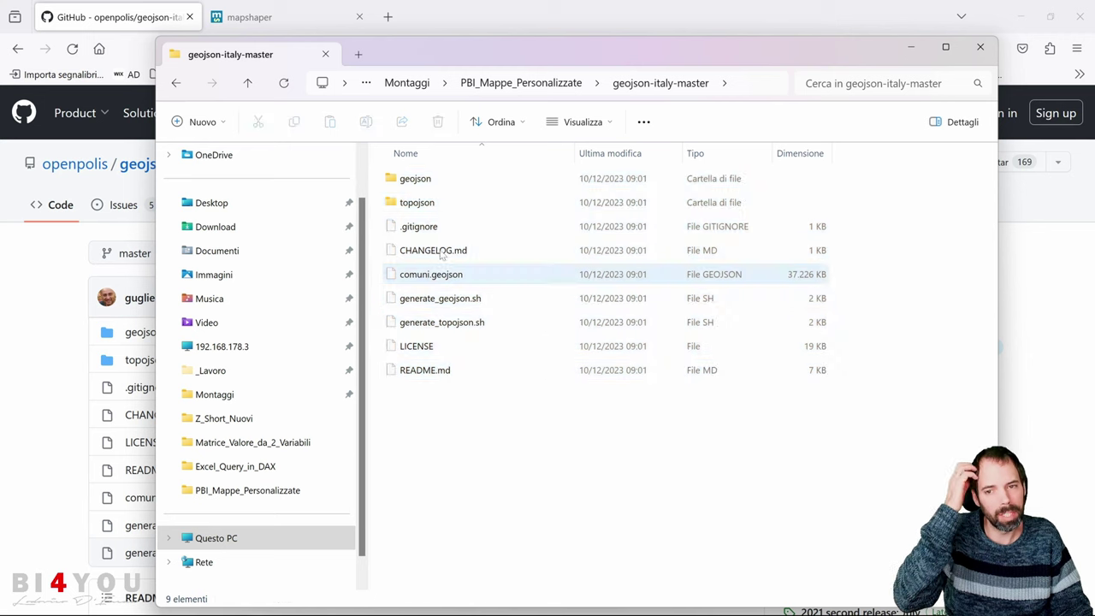
pyautogui.click(416, 202)
pyautogui.doubleClick(417, 202)
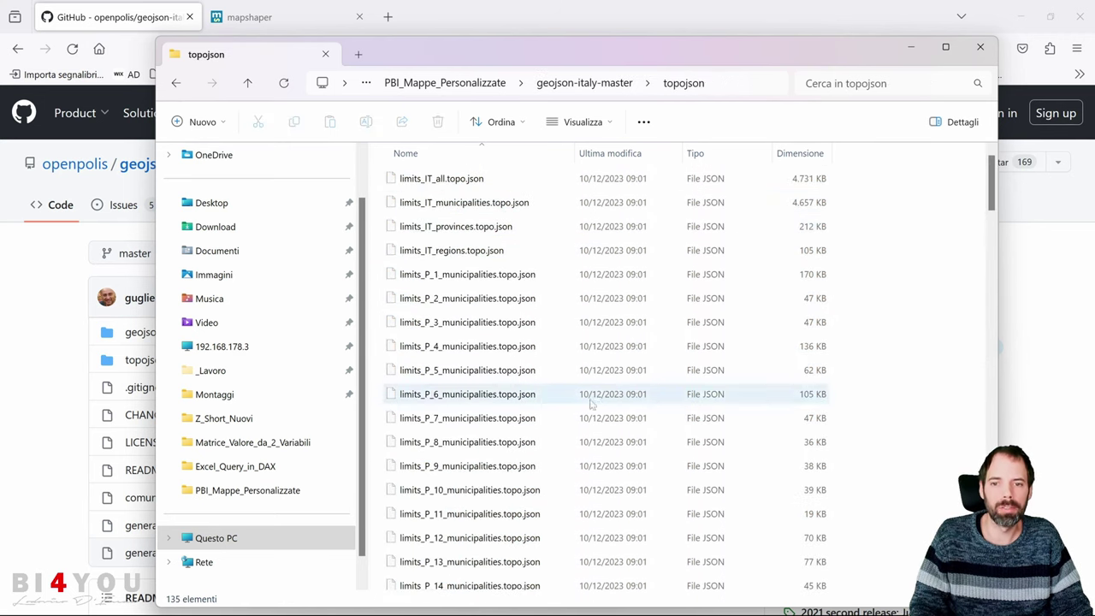
# - Compare sizes of the limits_IT regions, provinces and municipalities files, then return to the browser
pyautogui.click(454, 259)
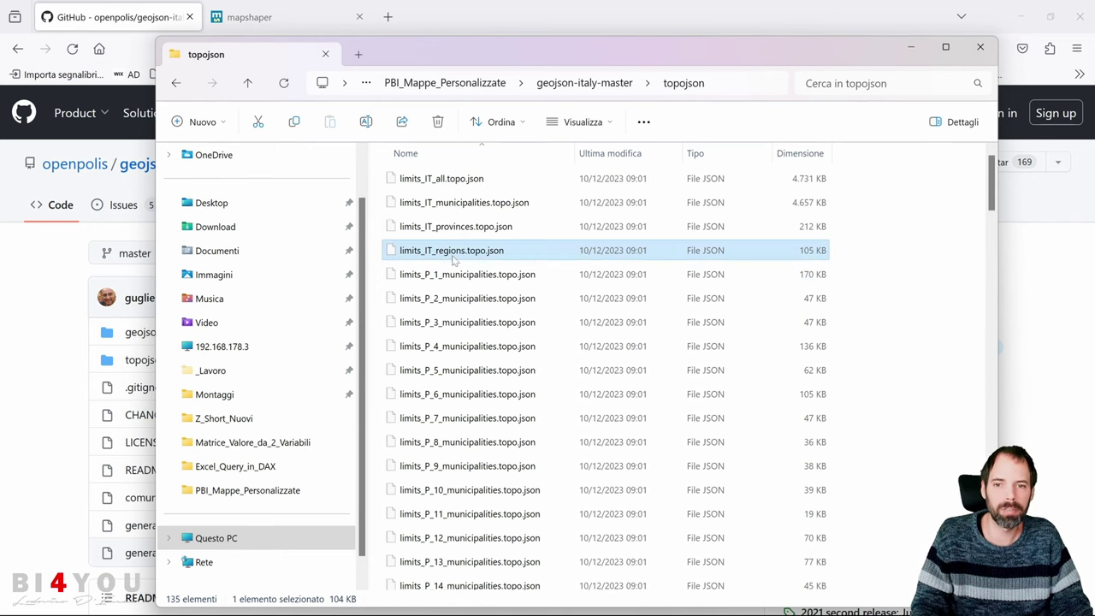
pyautogui.click(448, 231)
pyautogui.click(475, 207)
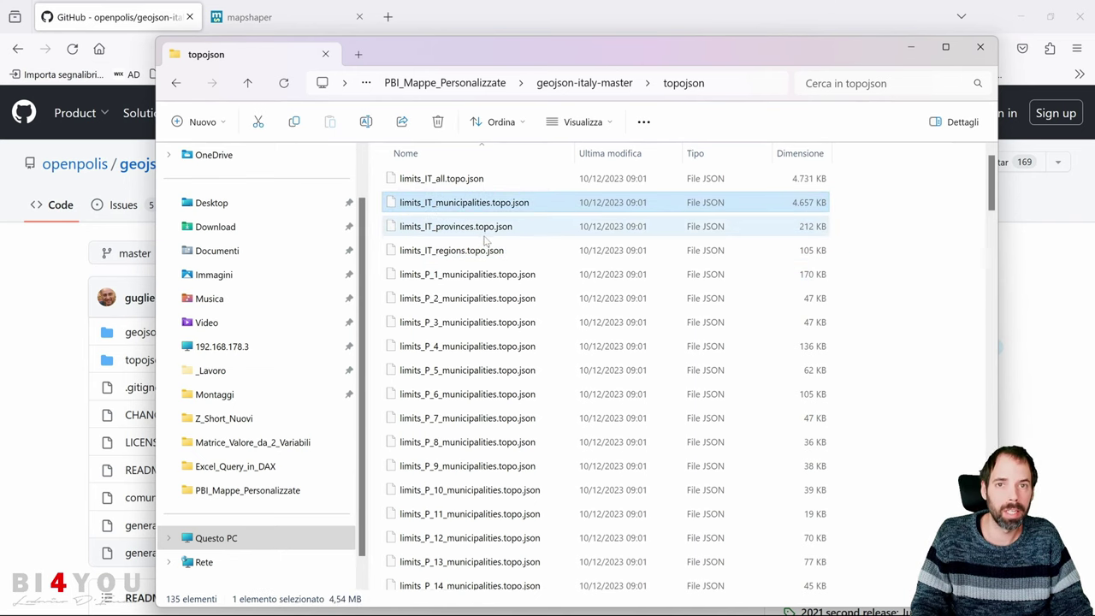
pyautogui.click(462, 251)
pyautogui.click(458, 227)
pyautogui.click(453, 200)
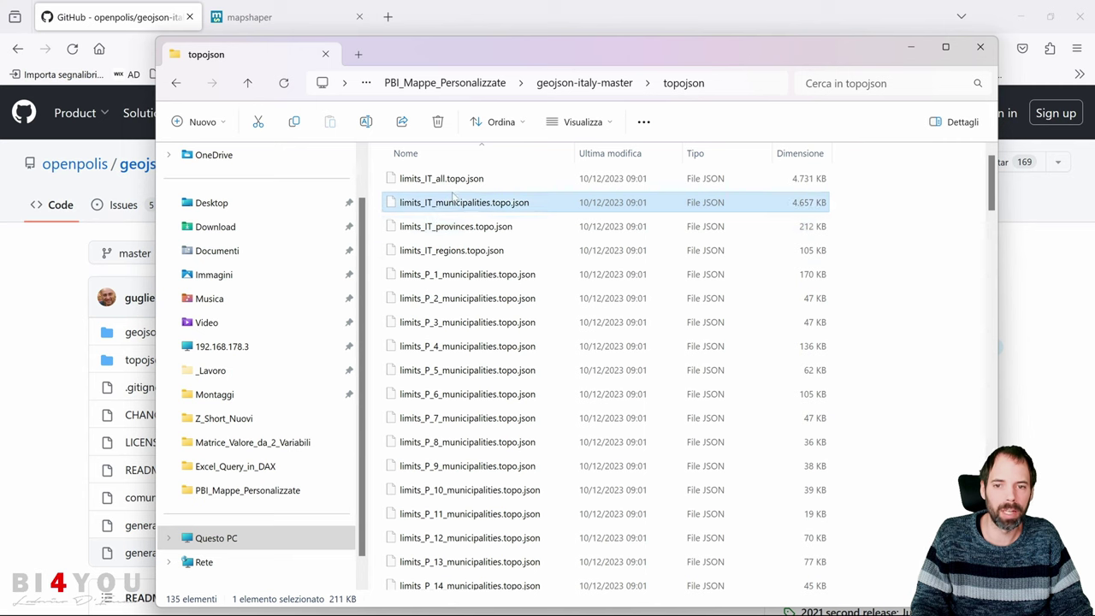
pyautogui.click(466, 297)
pyautogui.scroll(-7, 479, 325)
pyautogui.scroll(-5, 480, 327)
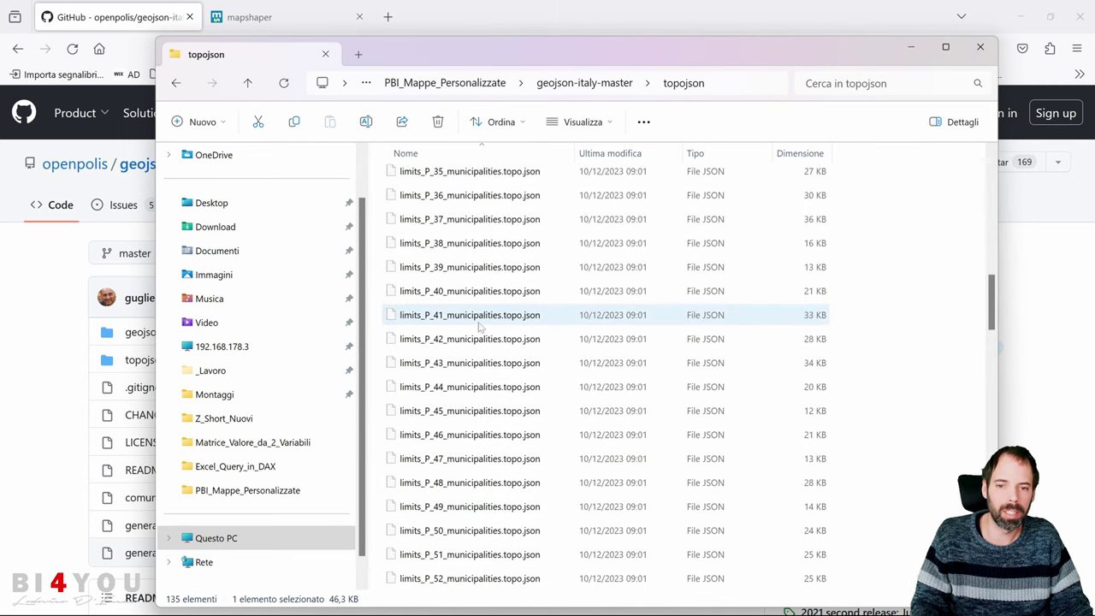
pyautogui.scroll(4, 479, 325)
pyautogui.scroll(8, 472, 257)
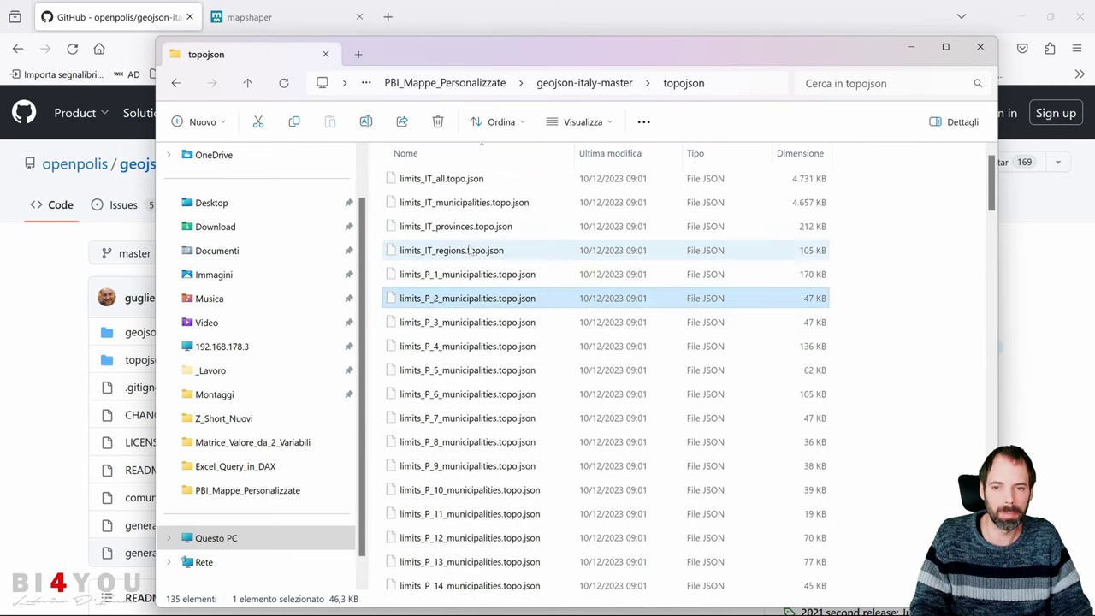
pyautogui.click(469, 203)
pyautogui.click(457, 227)
pyautogui.click(460, 251)
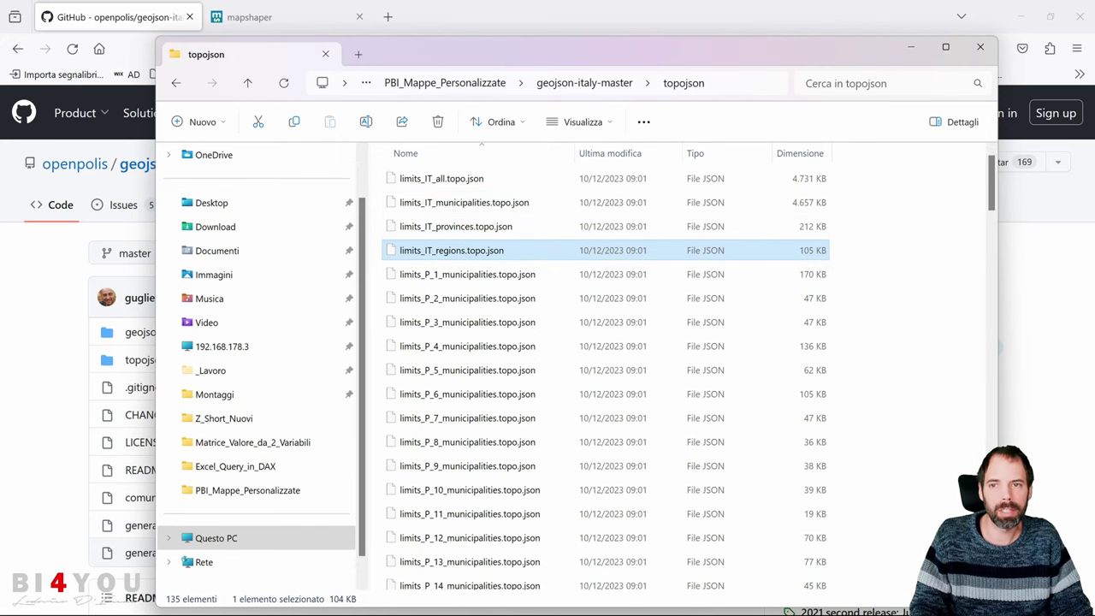
pyautogui.click(469, 12)
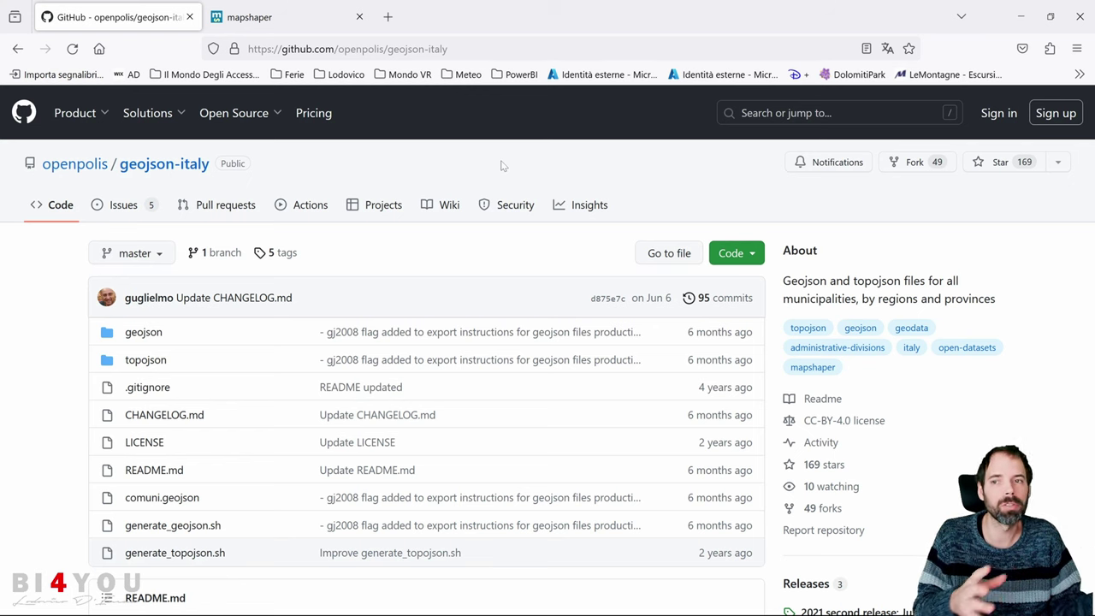
# - Switch to the mapshaper.org tab in the browser
pyautogui.click(296, 31)
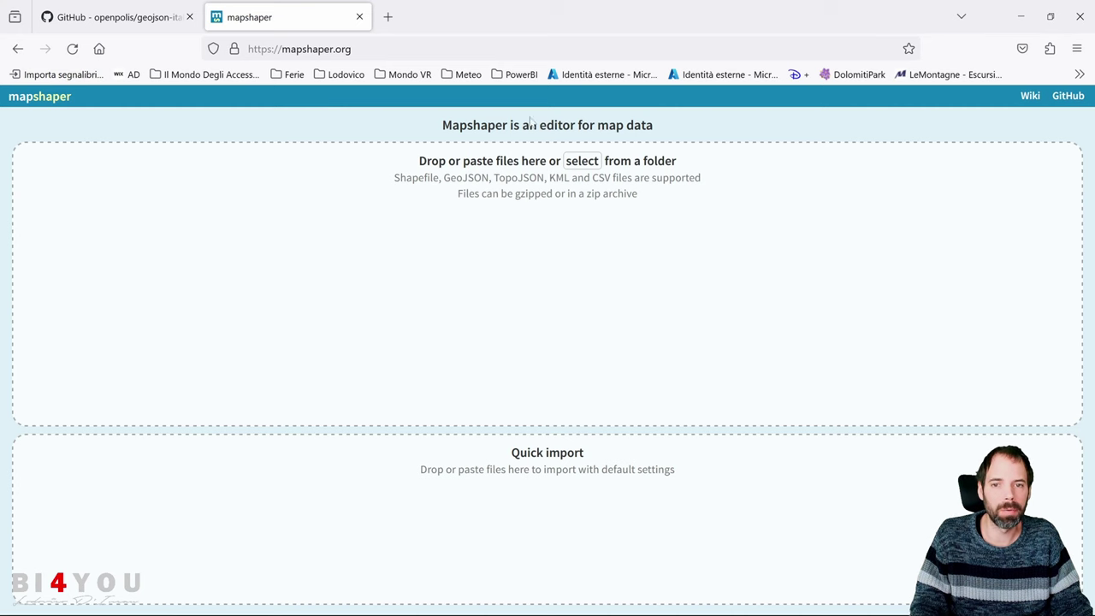
# - Import limits_IT_regions.topo.json into mapshaper by dragging it from File Explorer
pyautogui.hotkey('alt', 'Tab')
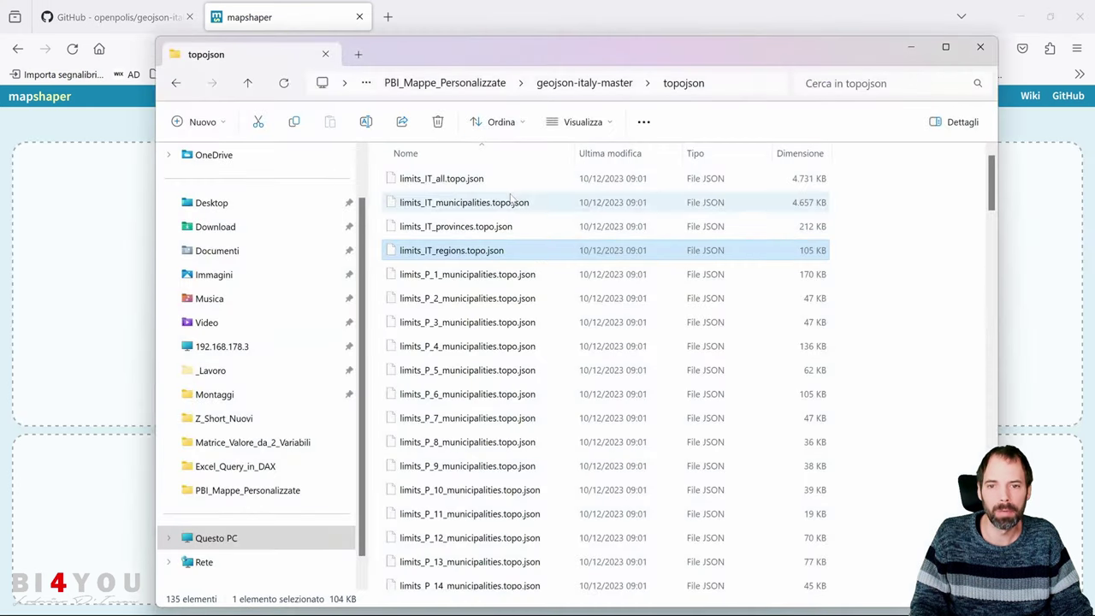
pyautogui.moveTo(507, 64); pyautogui.dragTo(899, 41)
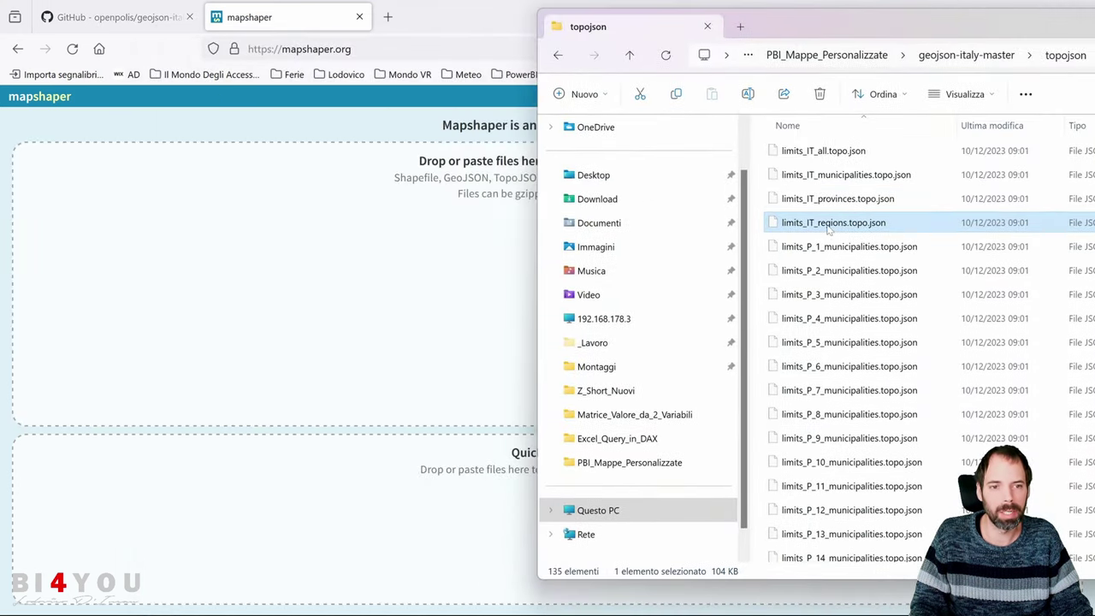
pyautogui.moveTo(830, 228); pyautogui.dragTo(416, 204)
pyautogui.click(417, 204)
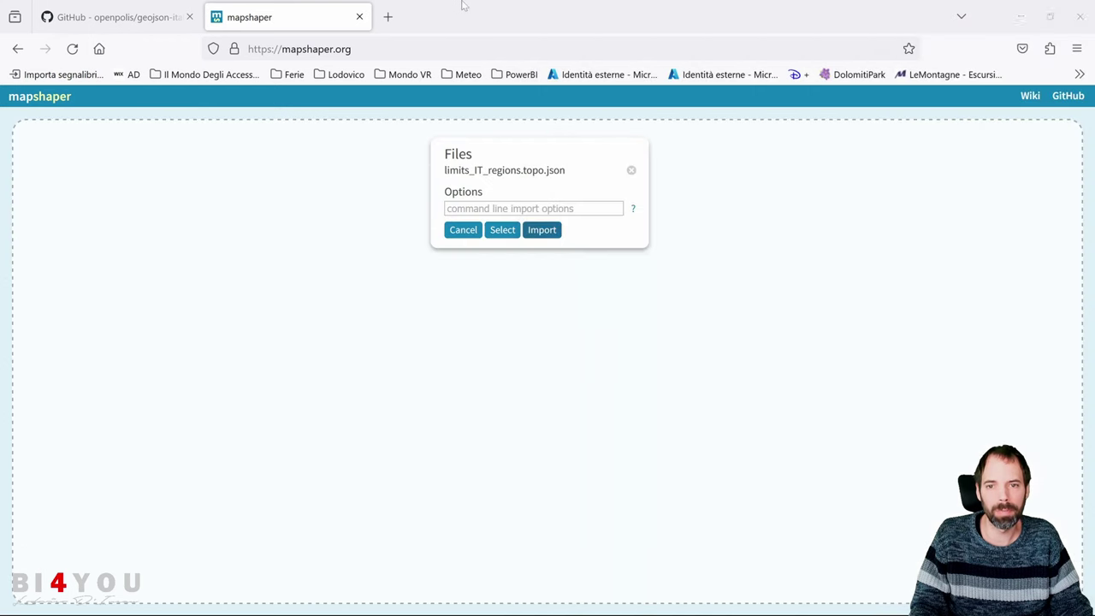
pyautogui.click(541, 231)
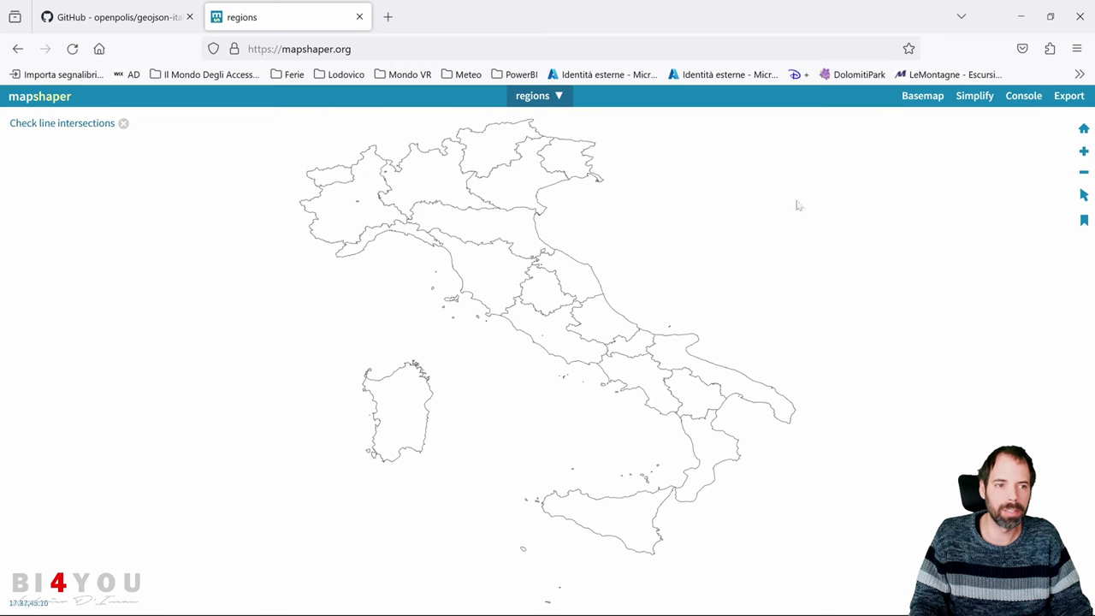
# - Select Veneto, Emilia-Romagna, Marche, Lazio and Umbria on the regions map
pyautogui.moveTo(1082, 196)
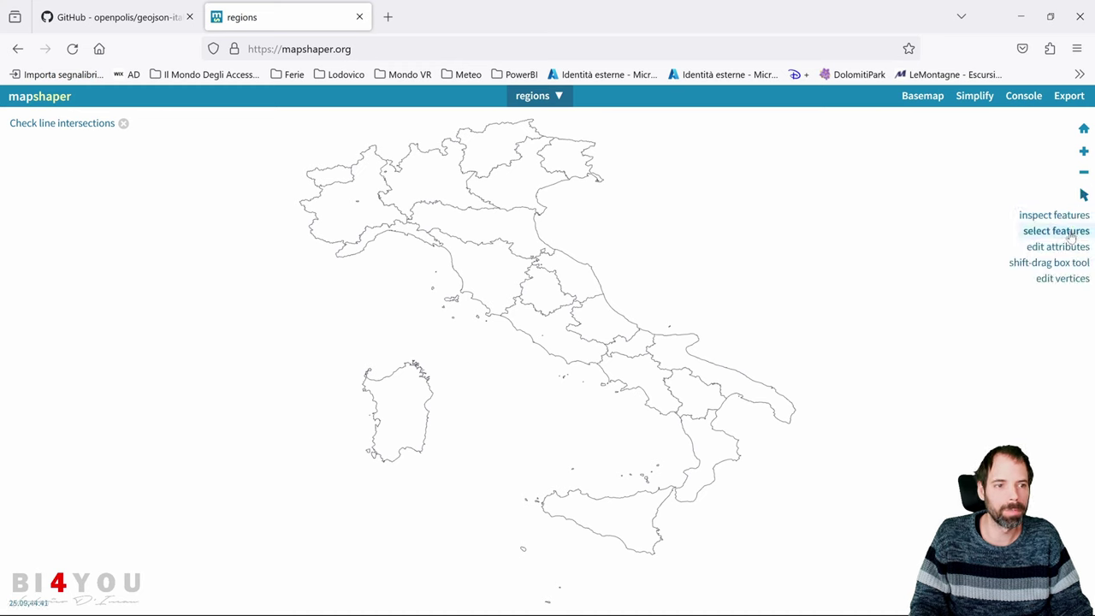
pyautogui.click(1071, 231)
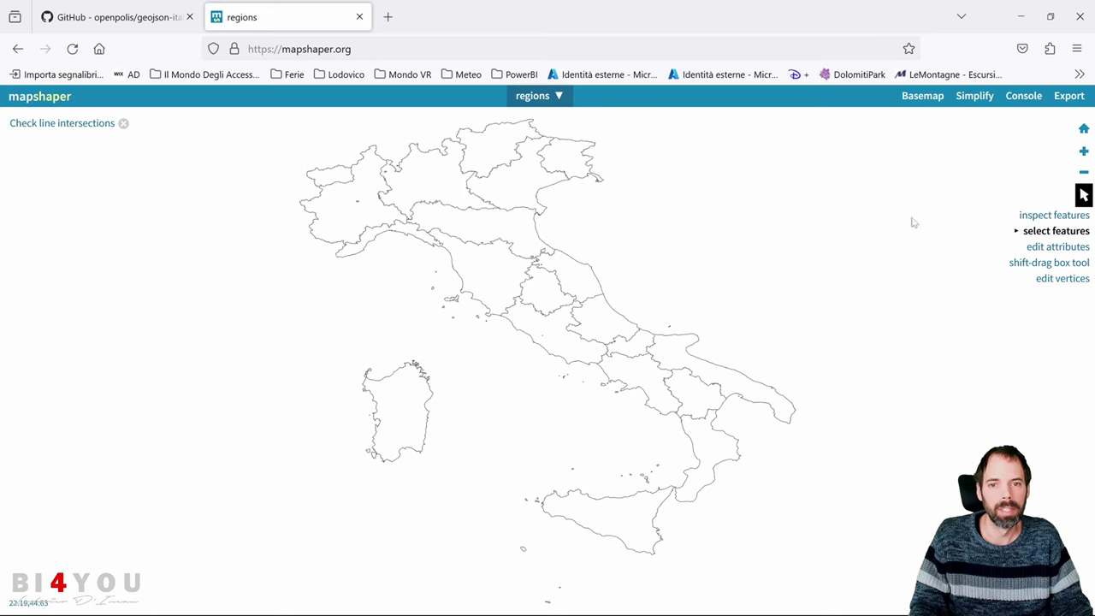
pyautogui.click(519, 189)
pyautogui.click(522, 237)
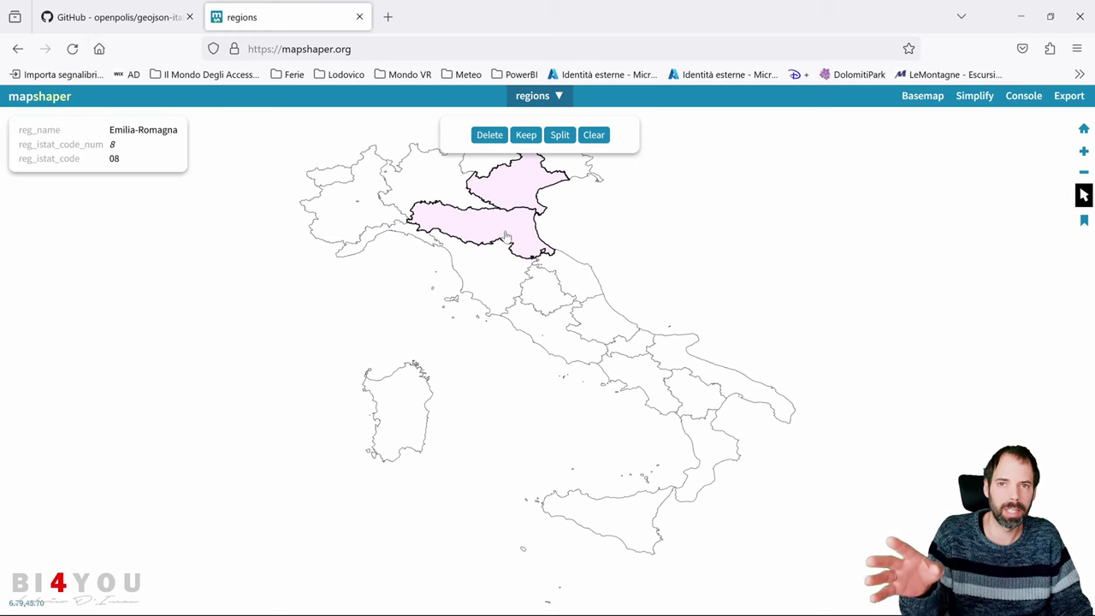
pyautogui.click(567, 272)
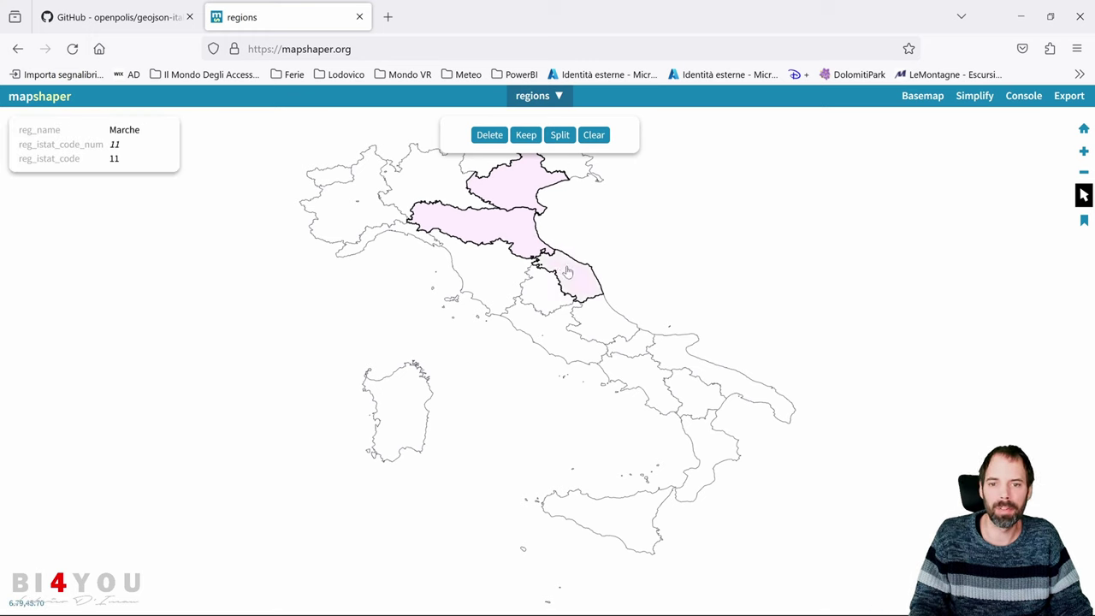
pyautogui.click(559, 332)
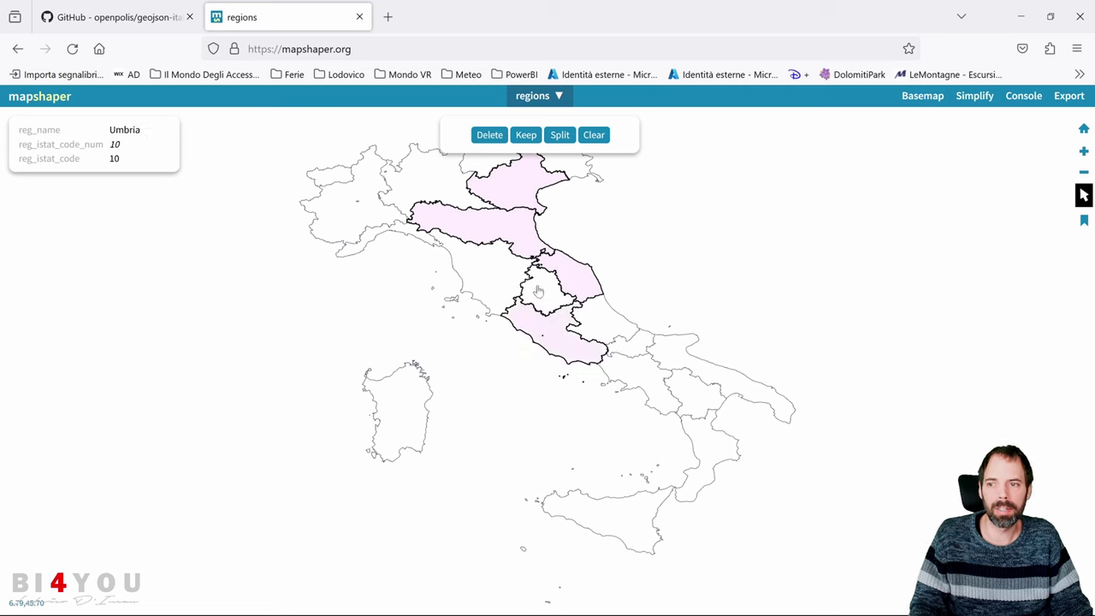
pyautogui.click(539, 291)
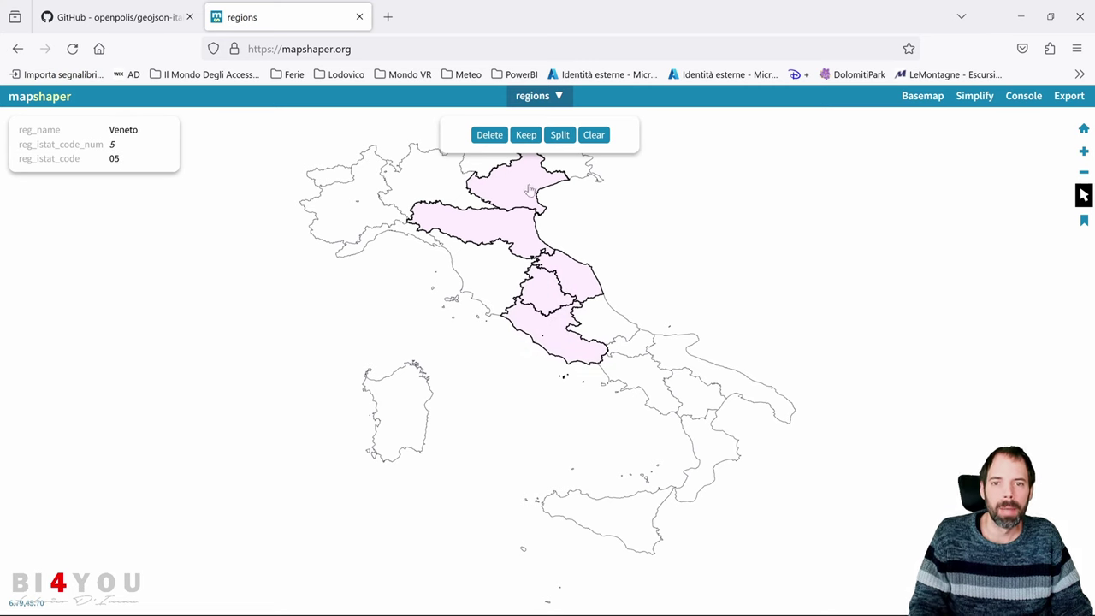
# - Filter the layer to the five selected regions, export as TopoJSON, and show the download in its folder
pyautogui.click(526, 137)
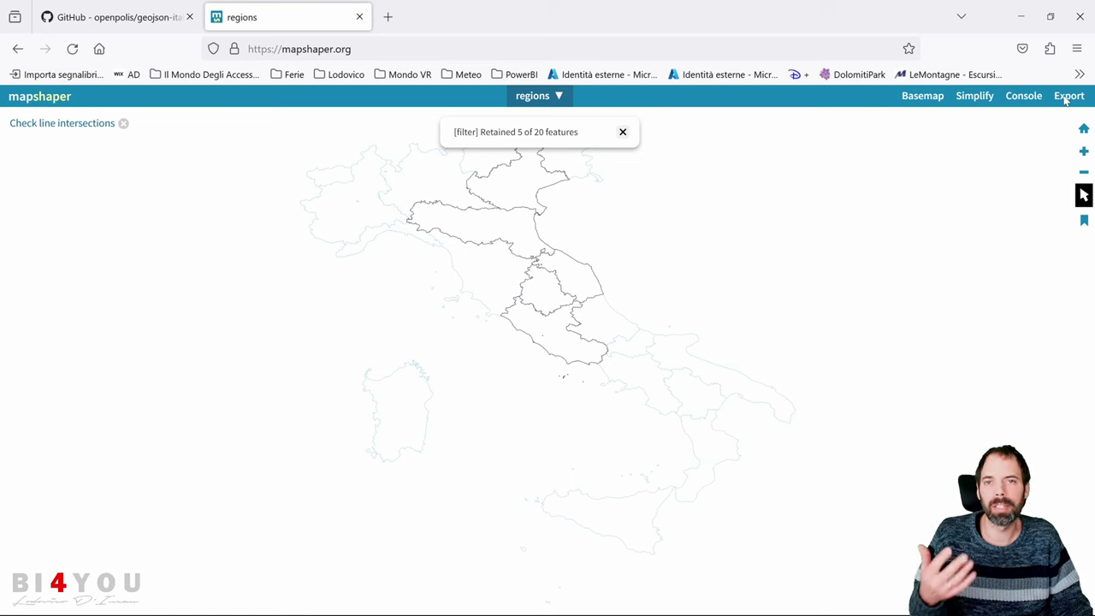
pyautogui.click(625, 132)
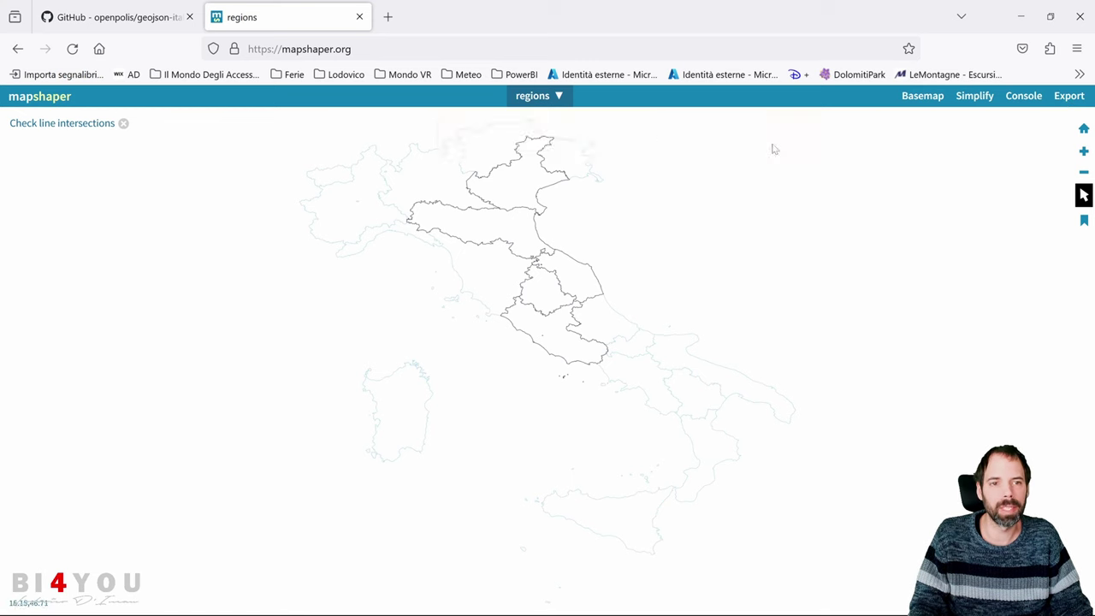
pyautogui.click(1068, 95)
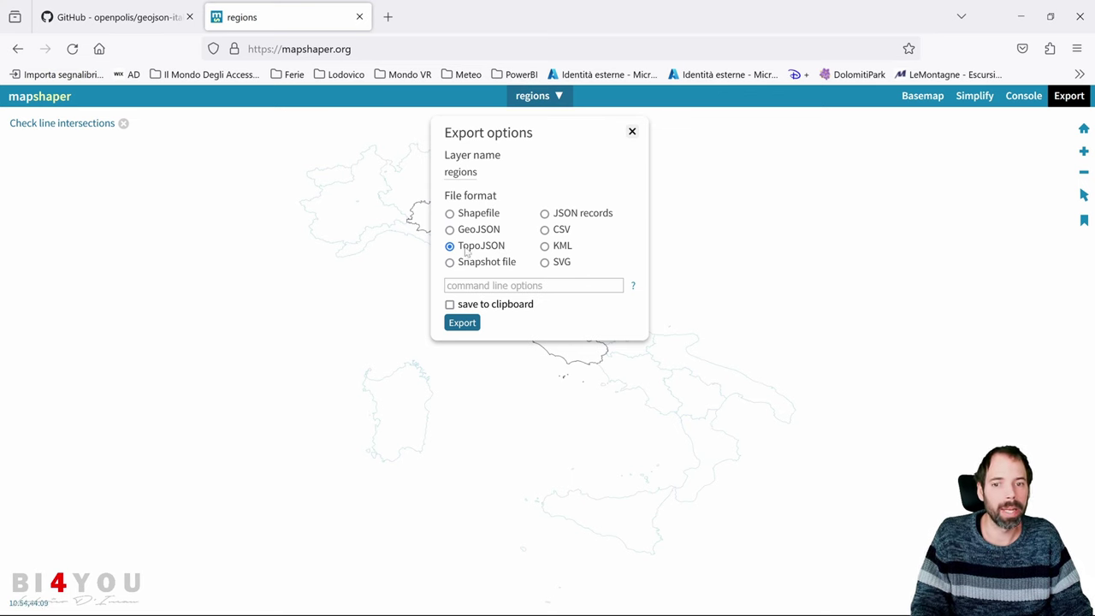
pyautogui.click(454, 324)
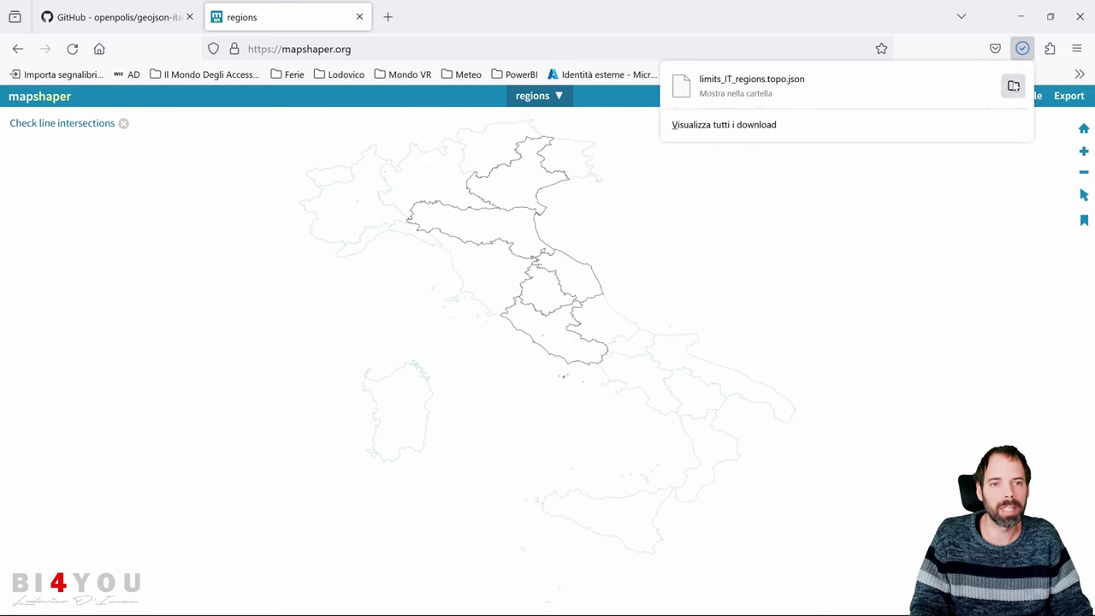
pyautogui.click(1014, 85)
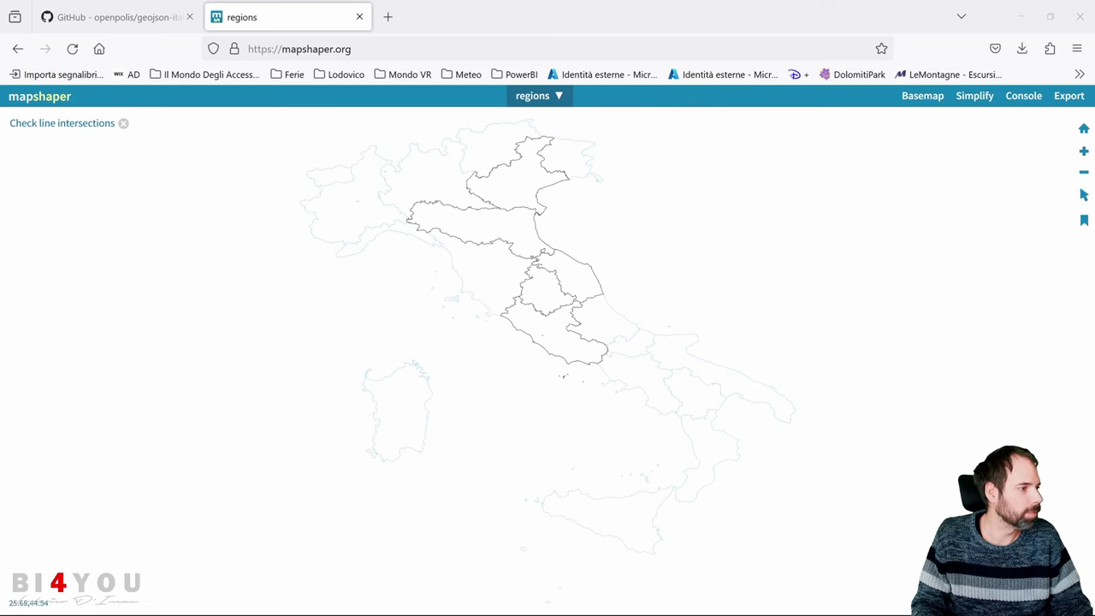
# - Go up to PBI_Mappe_Personalizzate and try pasting the export, declining to overwrite the existing file
pyautogui.click(519, 442)
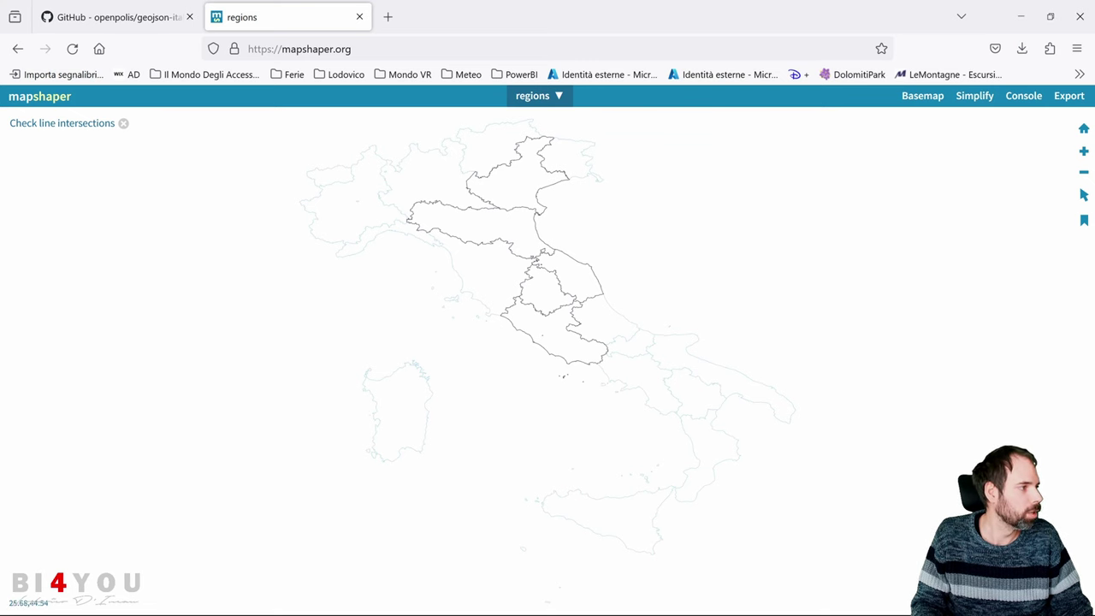
pyautogui.press('super')
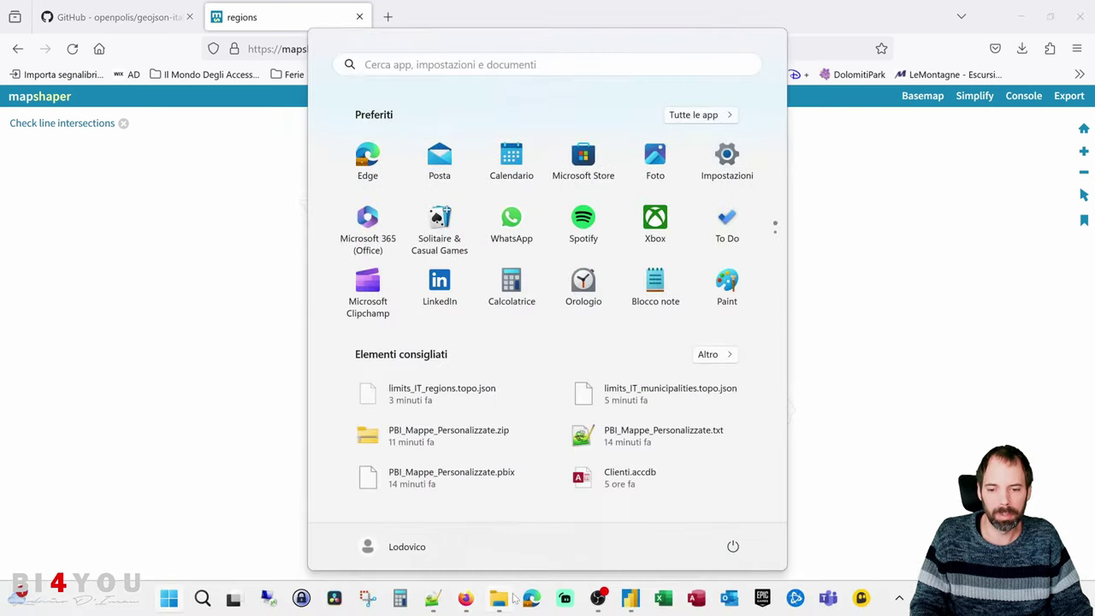
pyautogui.hotkey('alt', 'Tab')
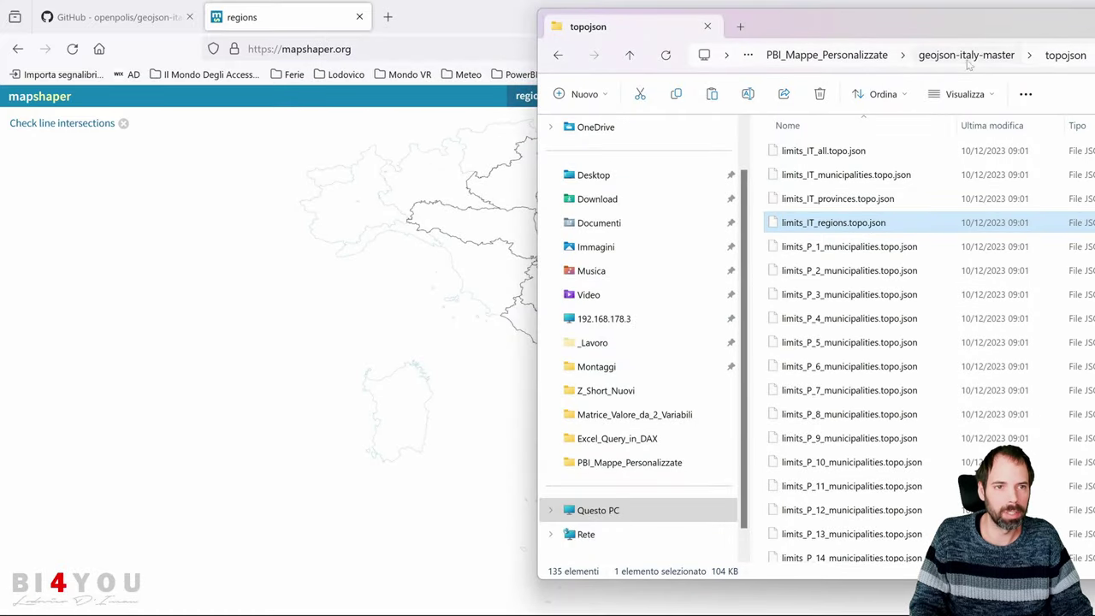
pyautogui.click(967, 56)
pyautogui.click(888, 55)
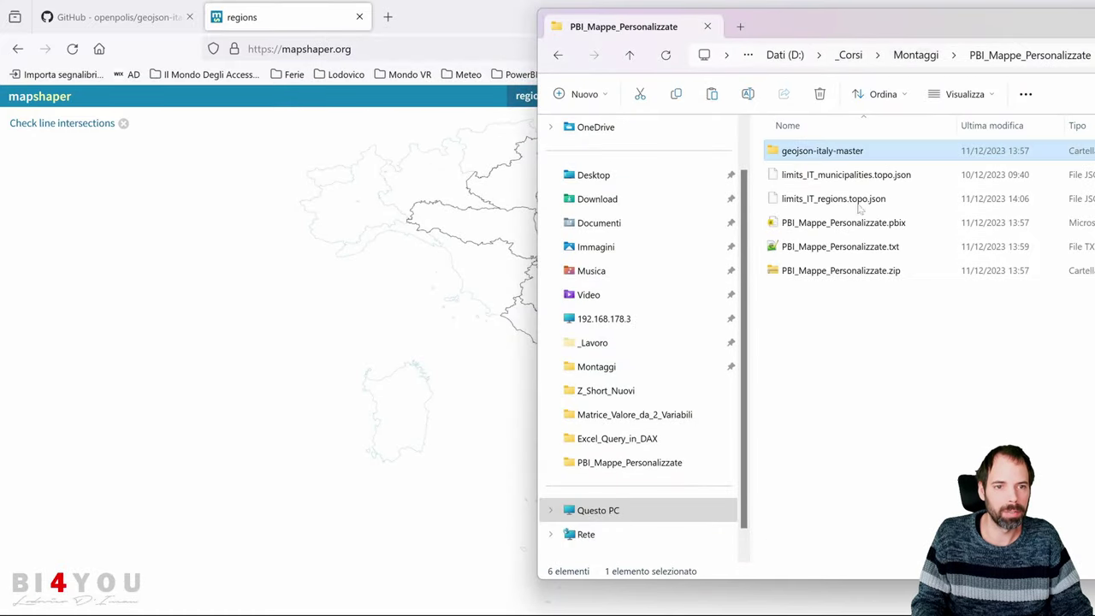
pyautogui.click(830, 384)
pyautogui.hotkey('ctrl', 'v')
pyautogui.press('Return')
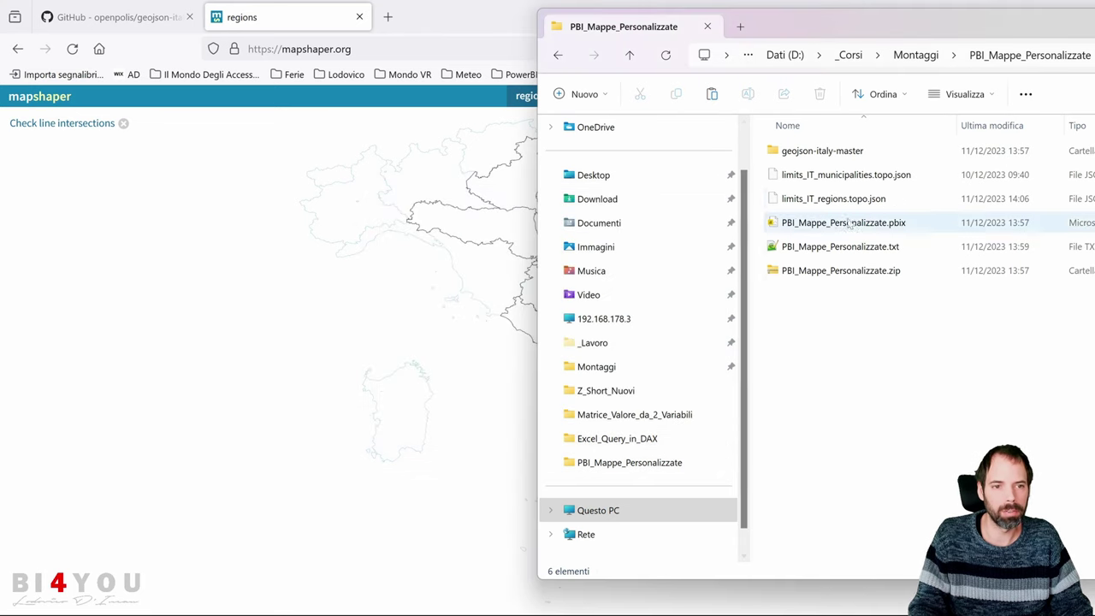
# - Rename the old file to limits_IT_regions.topo_Old.json and paste in the new limits_IT_regions.topo.json
pyautogui.click(856, 198)
pyautogui.click(856, 199)
pyautogui.click(869, 199)
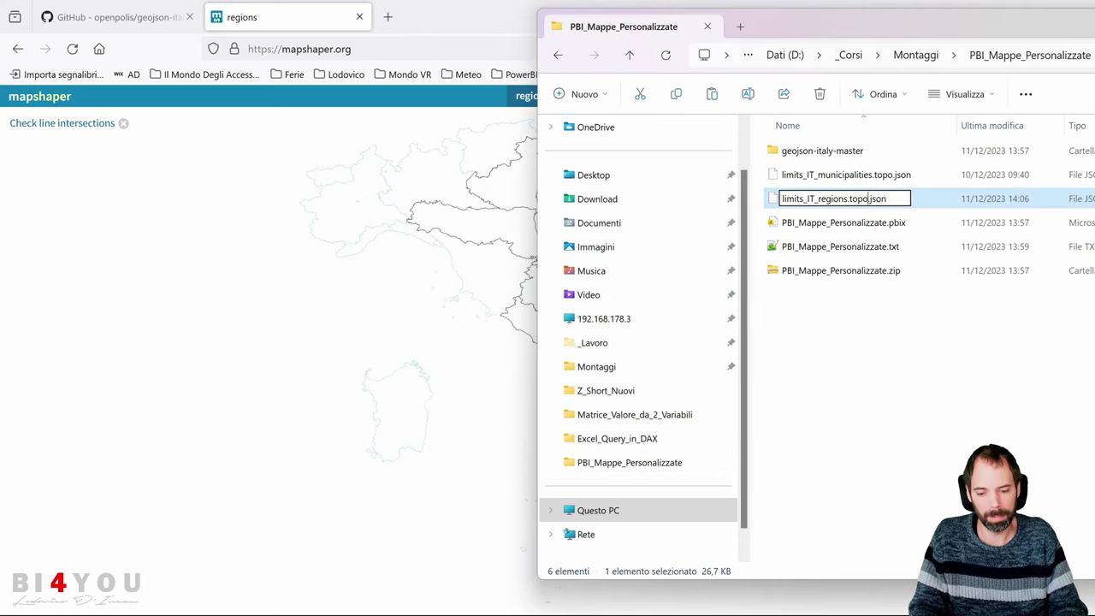
pyautogui.write('_Old')
pyautogui.press('Return')
pyautogui.hotkey('ctrl', 'v')
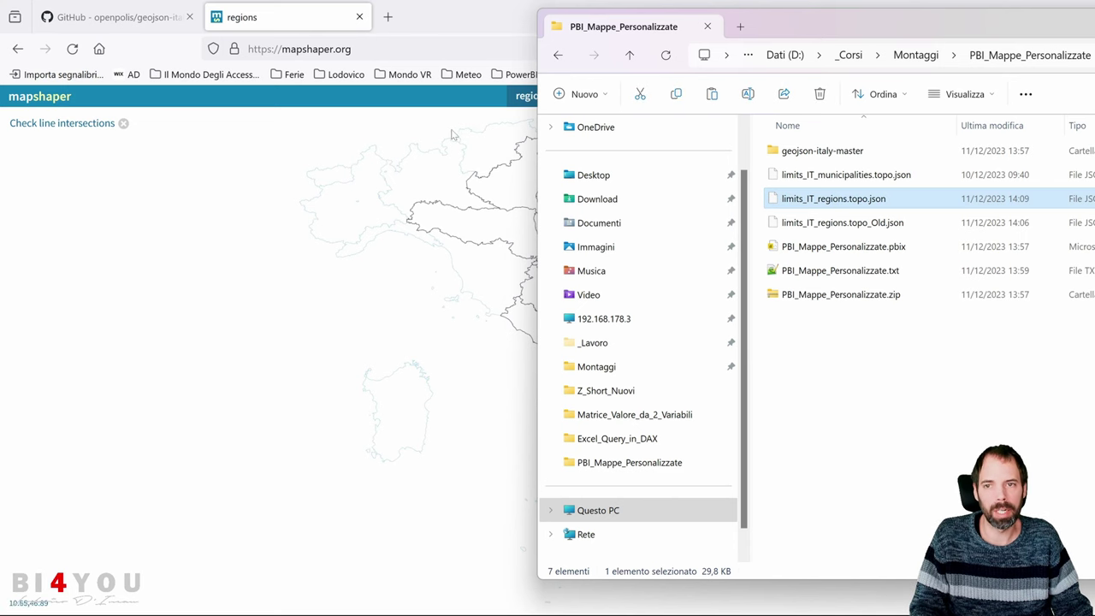
pyautogui.hotkey('alt', 'Tab')
pyautogui.hotkey('alt', 'Tab')
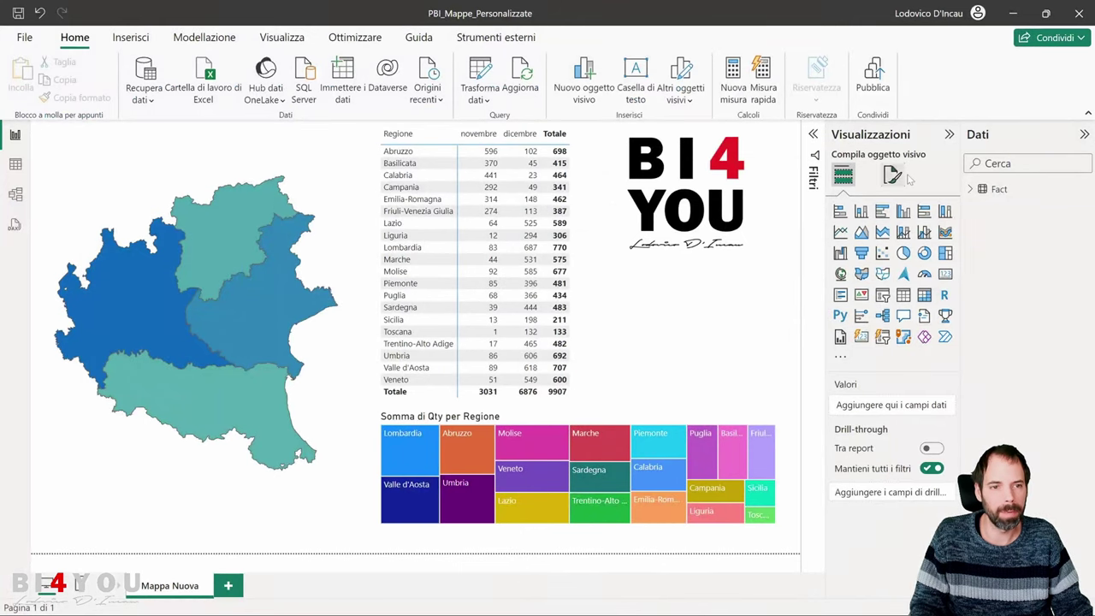
# - Reset the shape map's type back to Custom map and load the new limits_IT_regions.topo.json
pyautogui.click(892, 174)
pyautogui.click(343, 242)
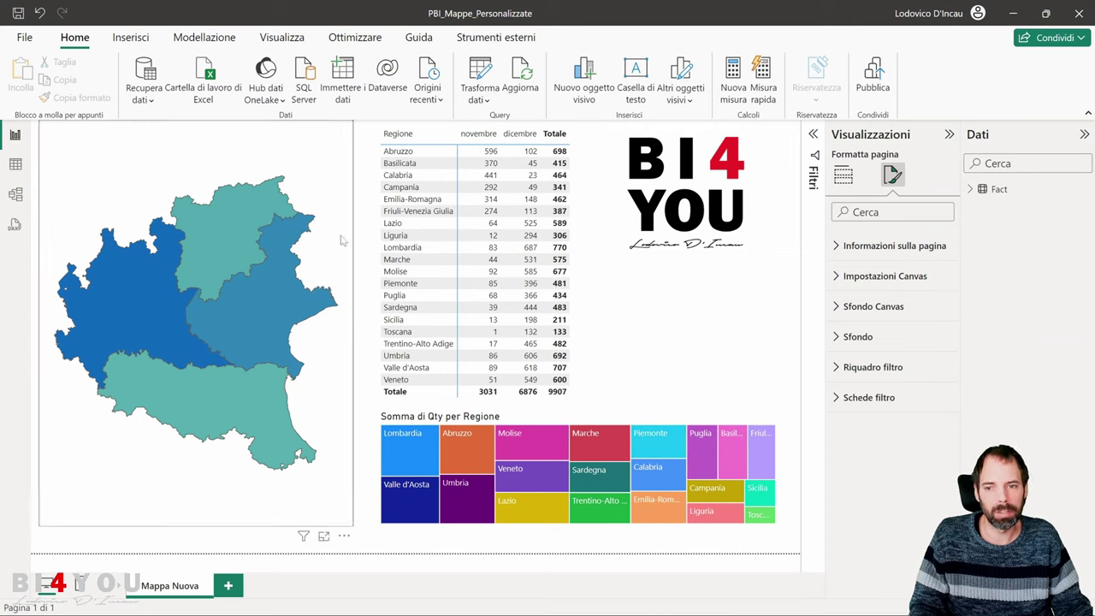
pyautogui.click(908, 291)
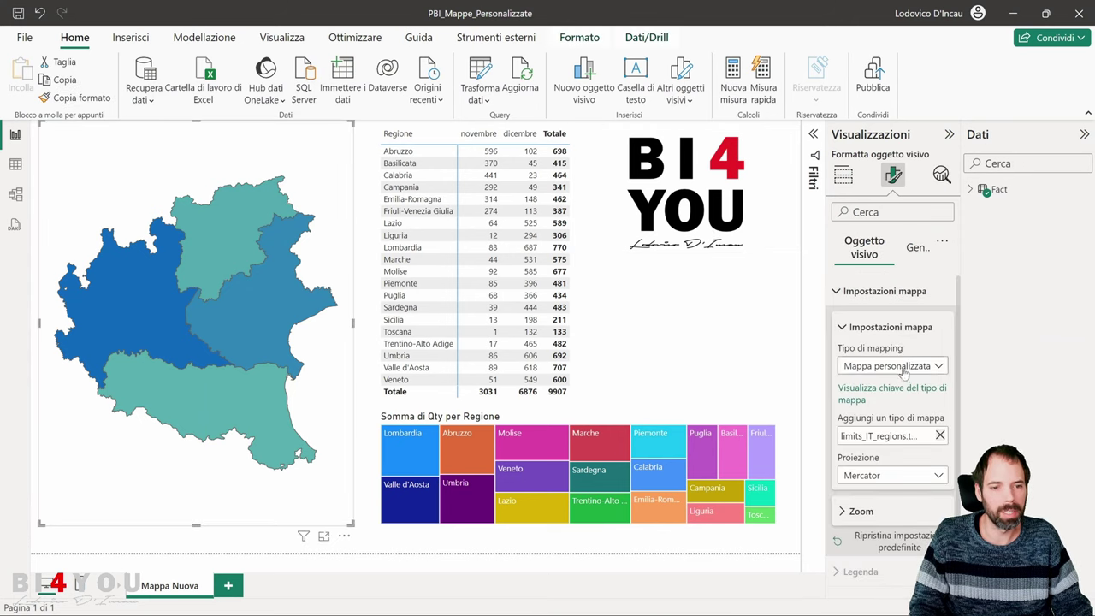
pyautogui.click(908, 365)
pyautogui.click(888, 310)
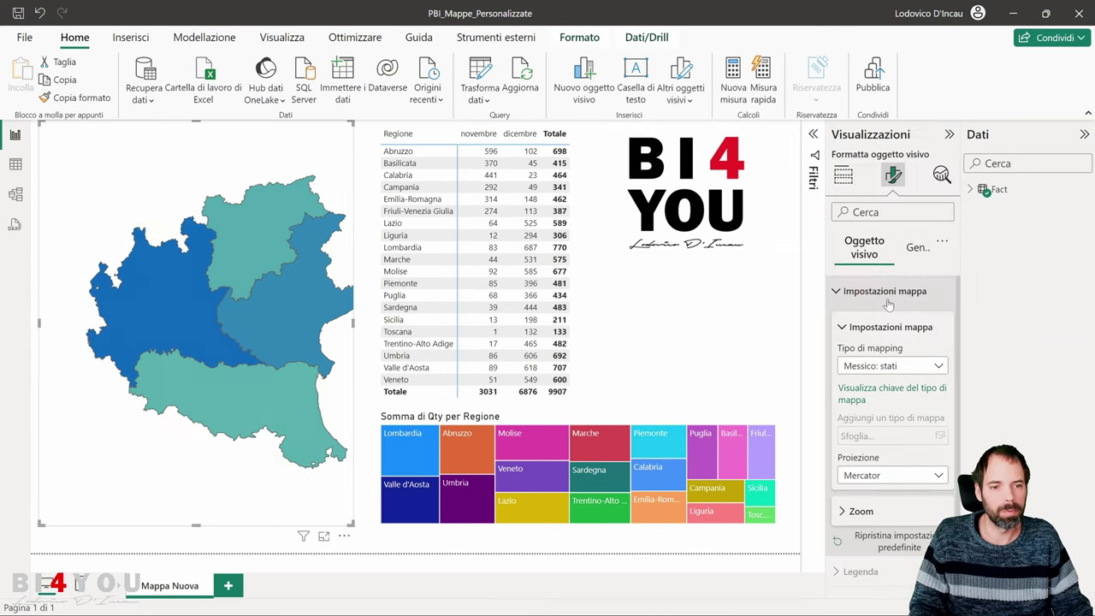
pyautogui.click(898, 368)
pyautogui.scroll(-2, 887, 356)
pyautogui.click(885, 340)
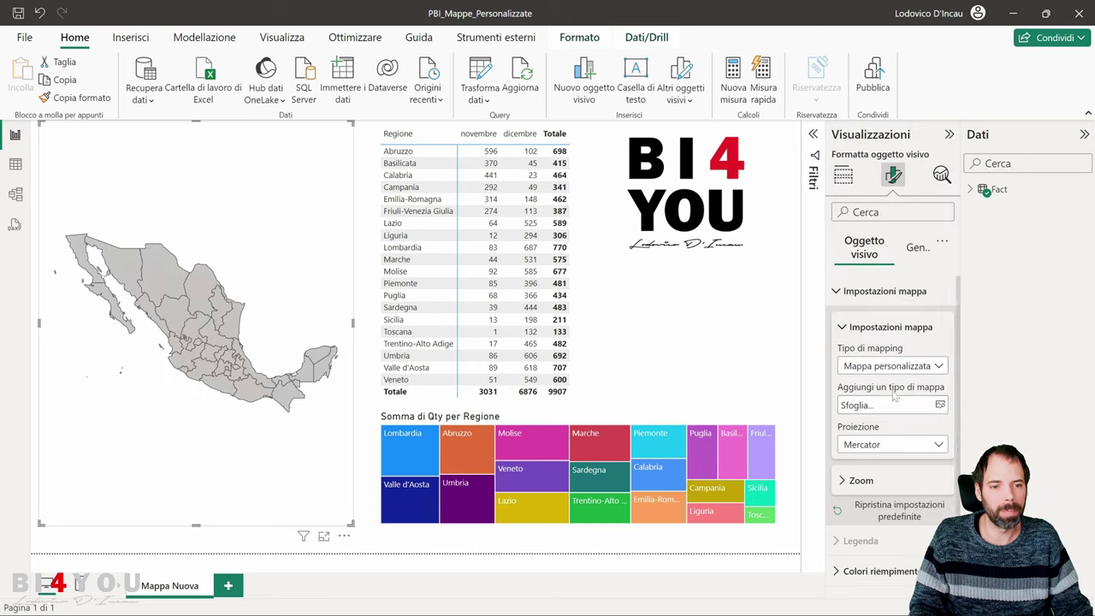
pyautogui.click(939, 405)
pyautogui.doubleClick(295, 167)
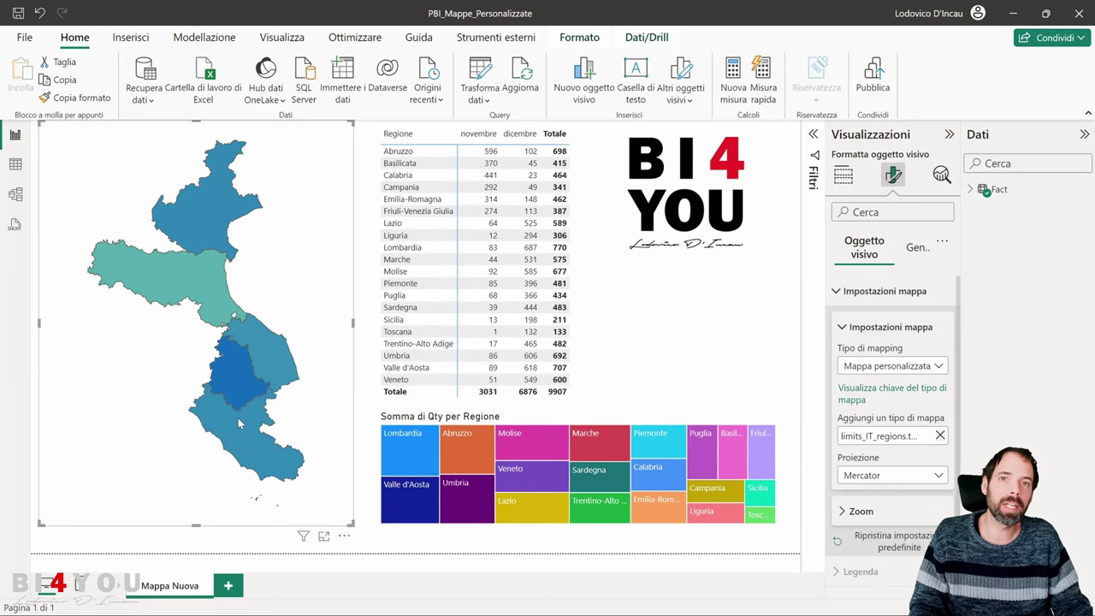
pyautogui.hotkey('alt', 'Tab')
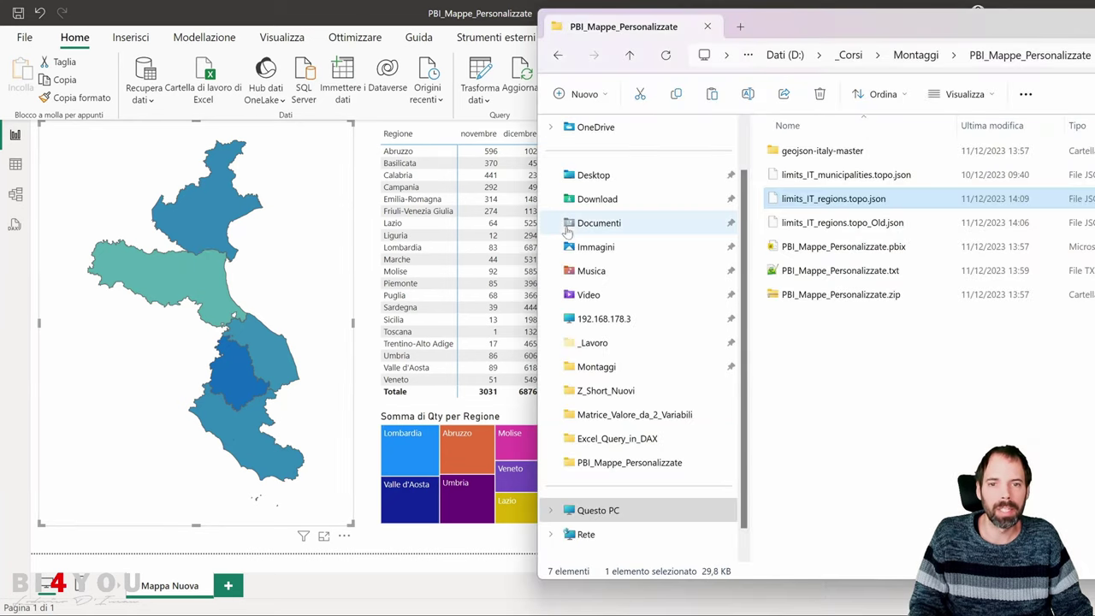
pyautogui.hotkey('alt', 'Tab')
pyautogui.hotkey('alt', 'Tab')
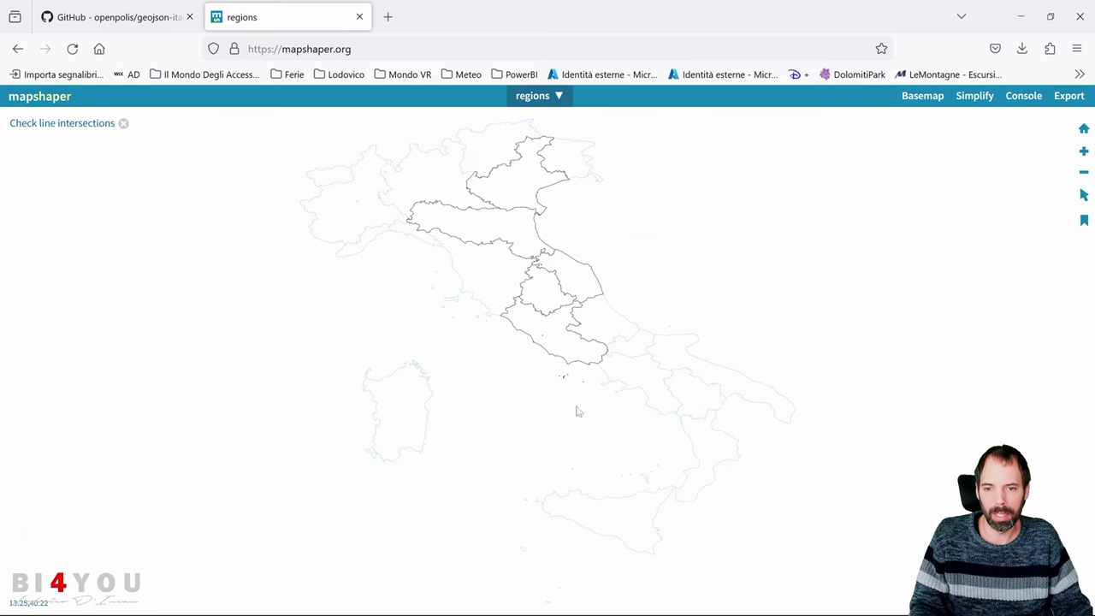
# - Import limits_IT_provinces.topo.json from the geojson-italy-master topojson folder into mapshaper
pyautogui.hotkey('alt', 'Tab')
pyautogui.click(810, 156)
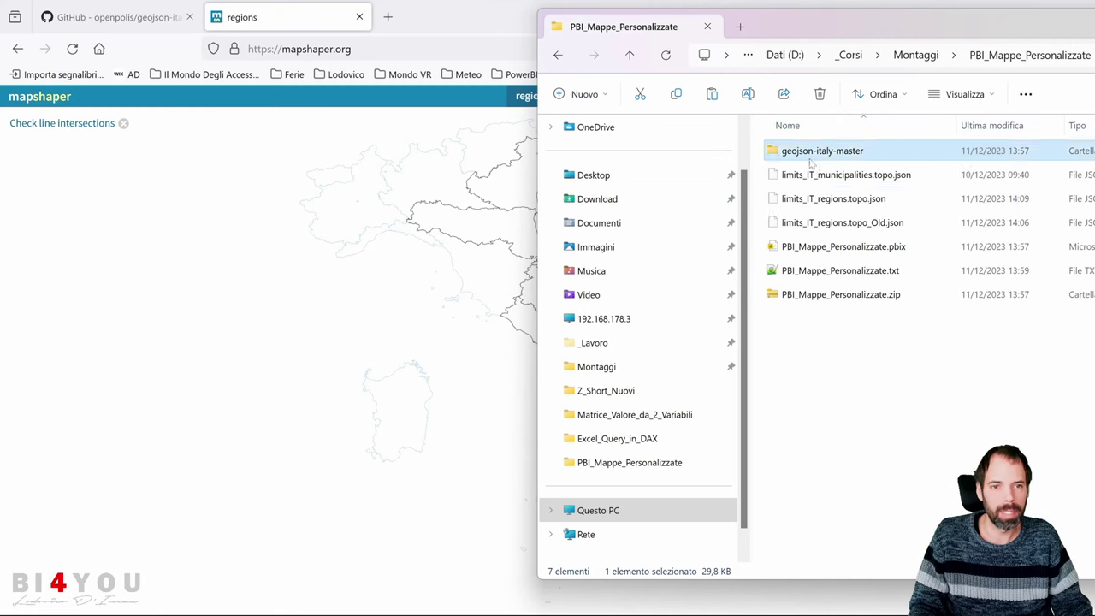
pyautogui.doubleClick(810, 159)
pyautogui.doubleClick(810, 174)
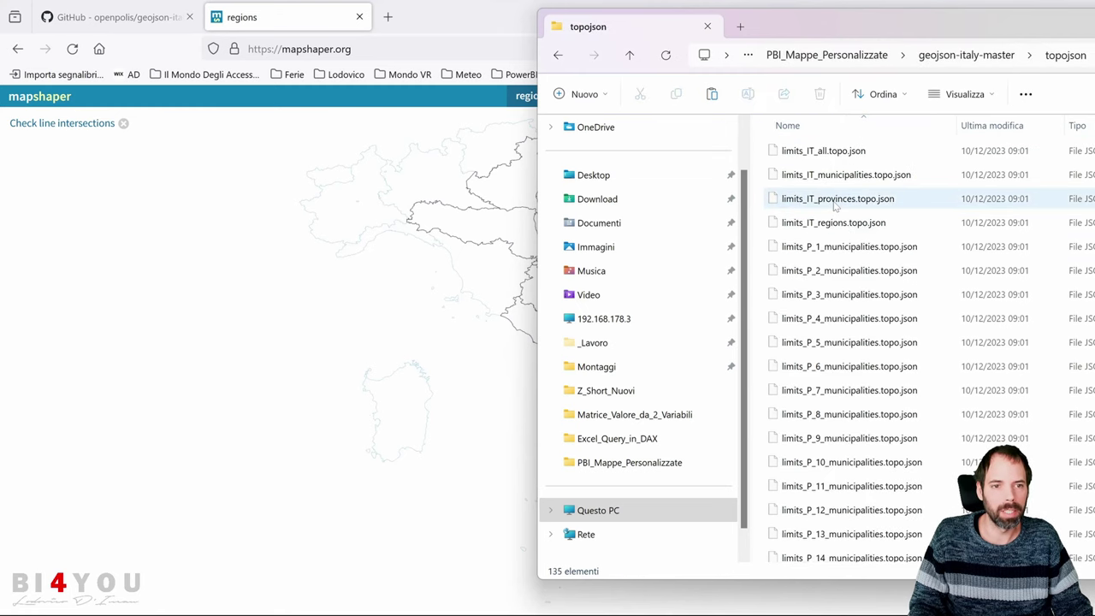
pyautogui.moveTo(841, 199); pyautogui.dragTo(221, 219)
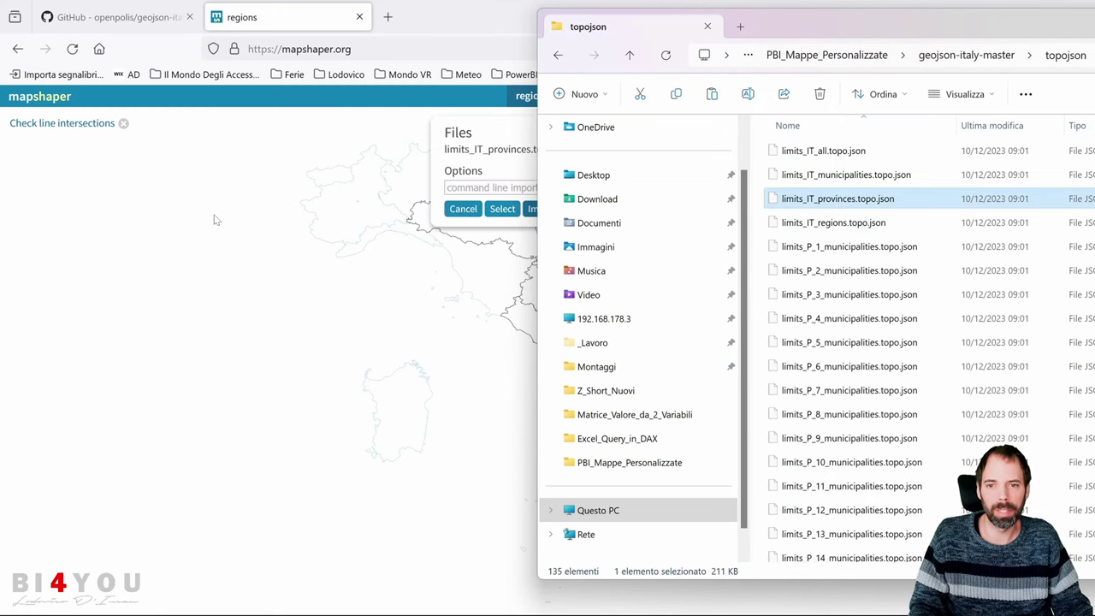
pyautogui.click(223, 220)
pyautogui.click(543, 211)
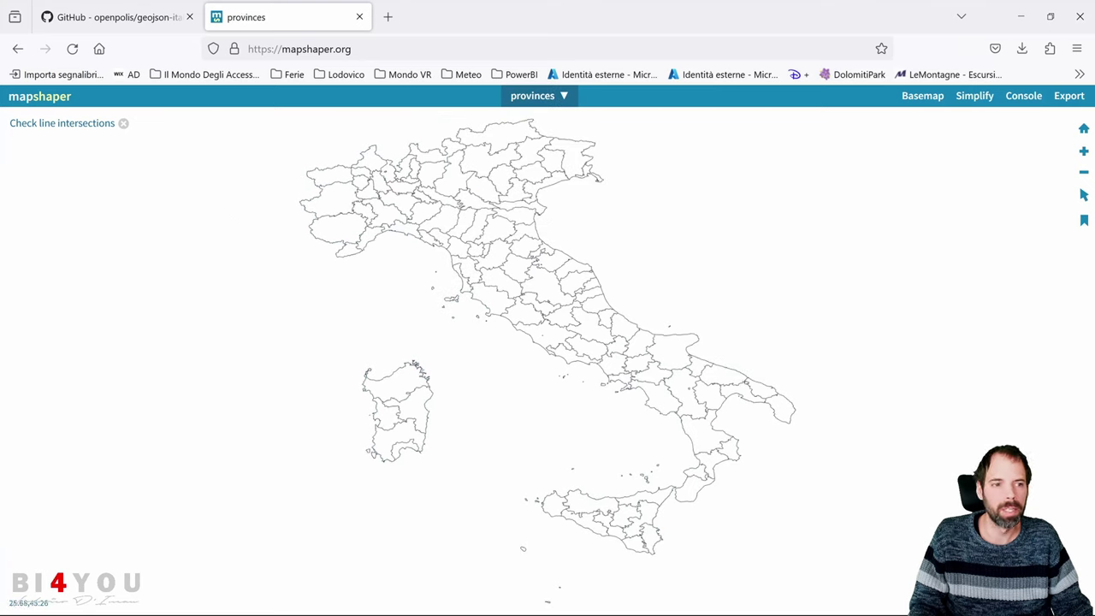
# - Select the Bolzano, Trento, Verona and Vicenza provinces on the map
pyautogui.moveTo(1083, 195)
pyautogui.click(1055, 231)
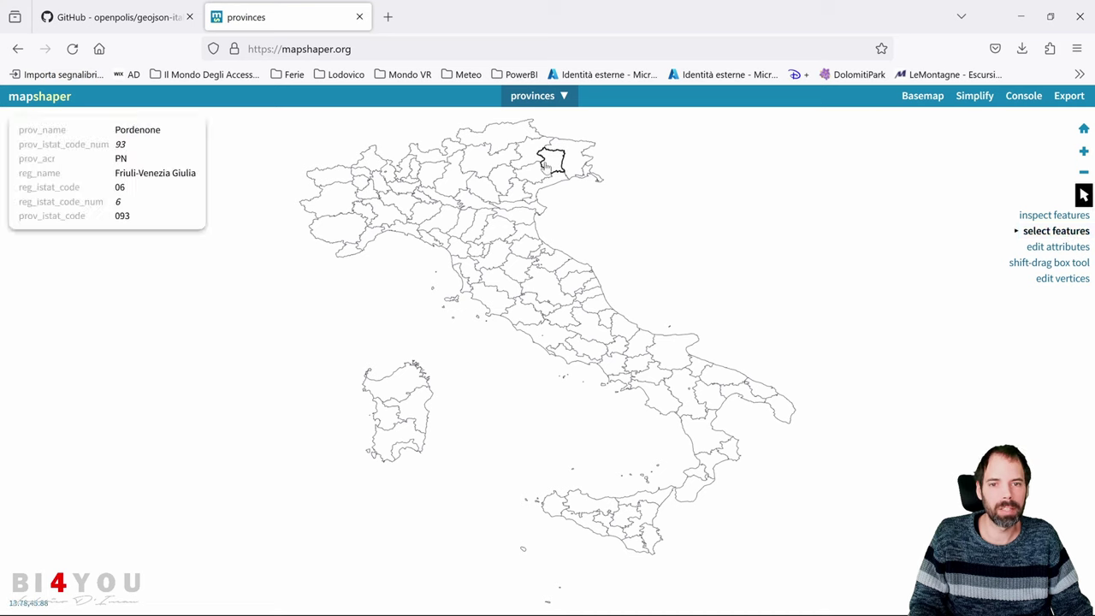
pyautogui.click(500, 158)
pyautogui.click(466, 178)
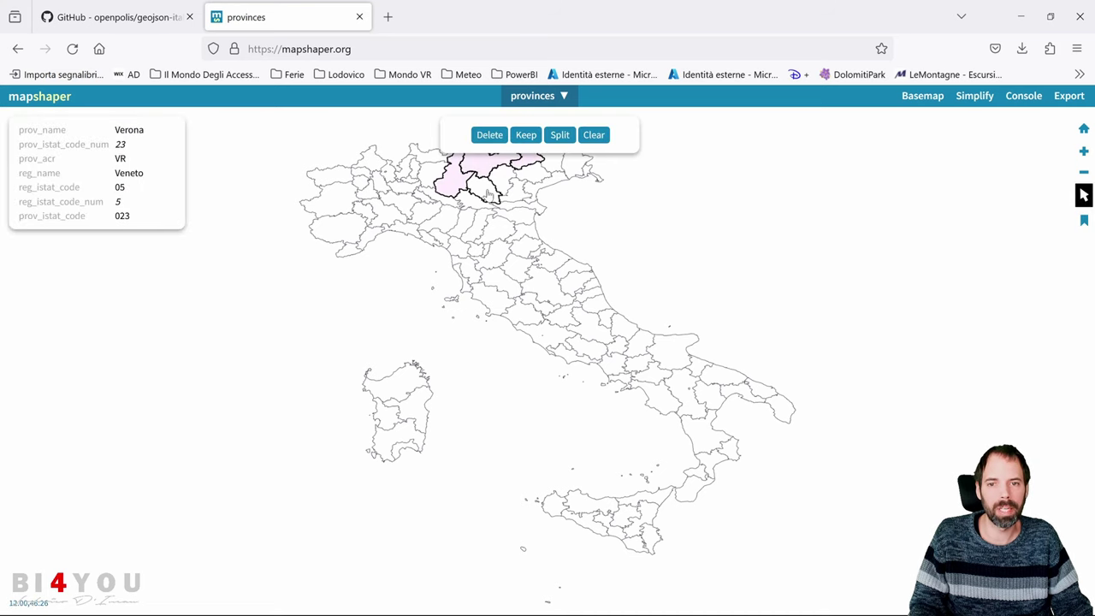
pyautogui.click(487, 195)
pyautogui.click(498, 187)
# - Drag limits_IT_municipalities.topo.json from File Explorer into mapshaper
pyautogui.hotkey('alt', 'Tab')
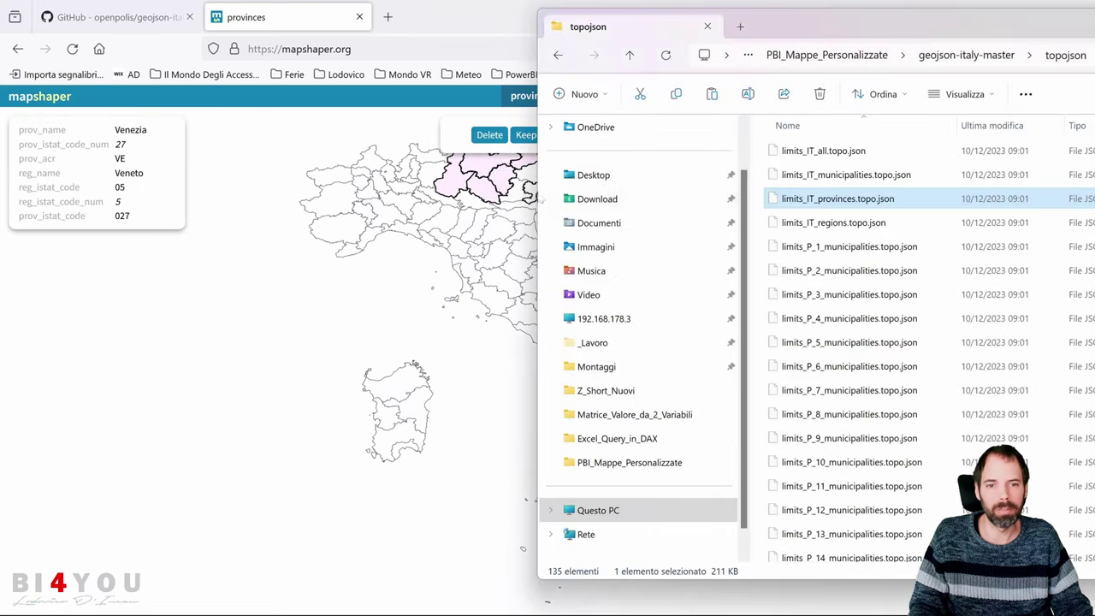
pyautogui.click(865, 176)
pyautogui.moveTo(871, 176); pyautogui.dragTo(368, 285)
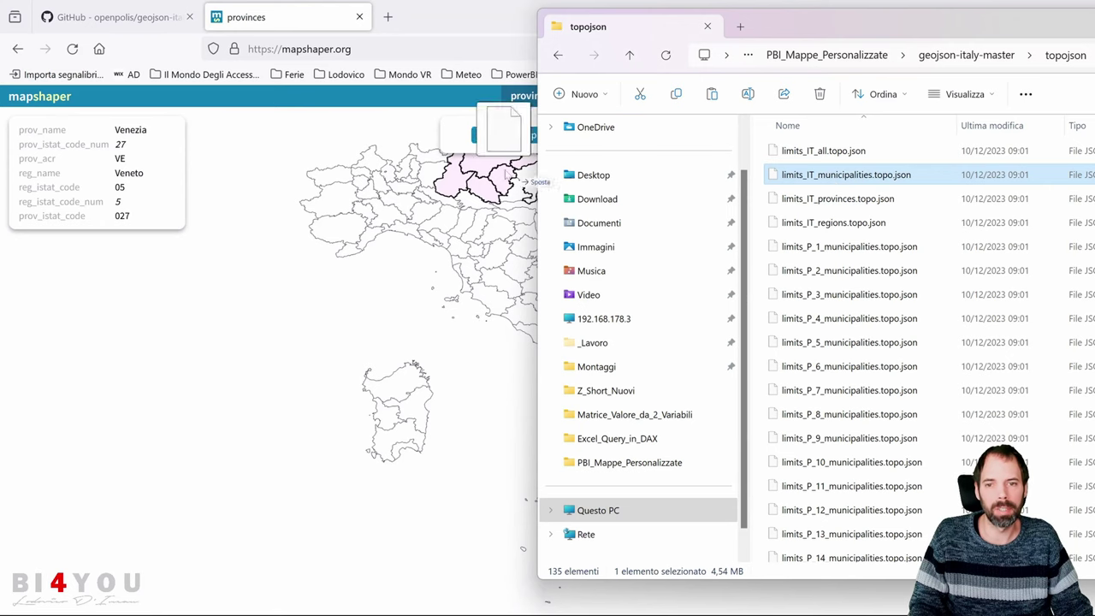
pyautogui.click(532, 162)
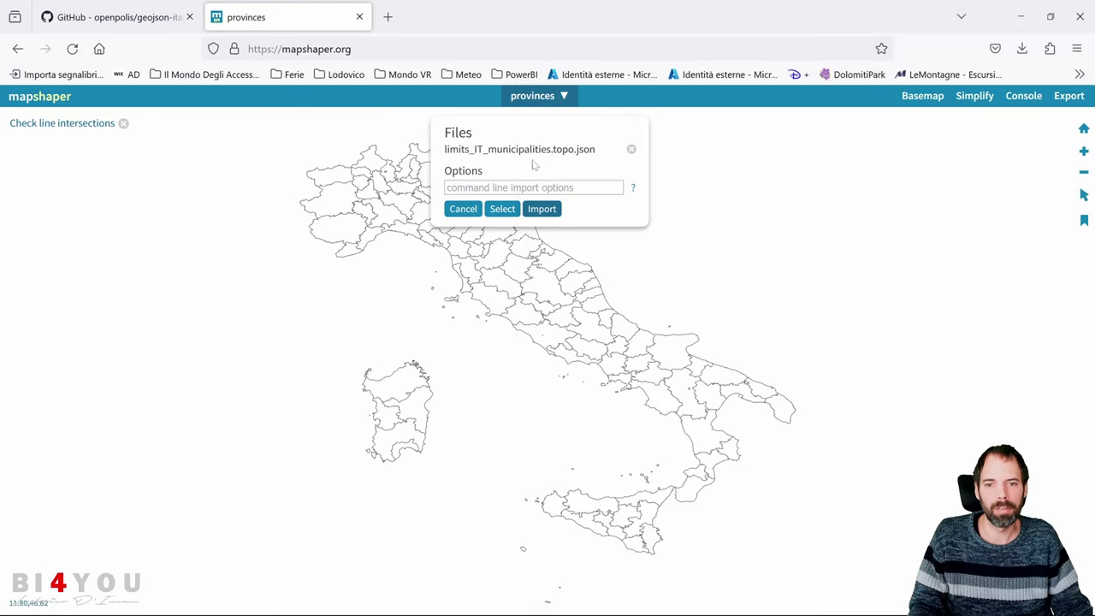
# - Import the municipalities file as the comuni layer and zoom in on the map
pyautogui.click(541, 210)
pyautogui.scroll(5, 528, 159)
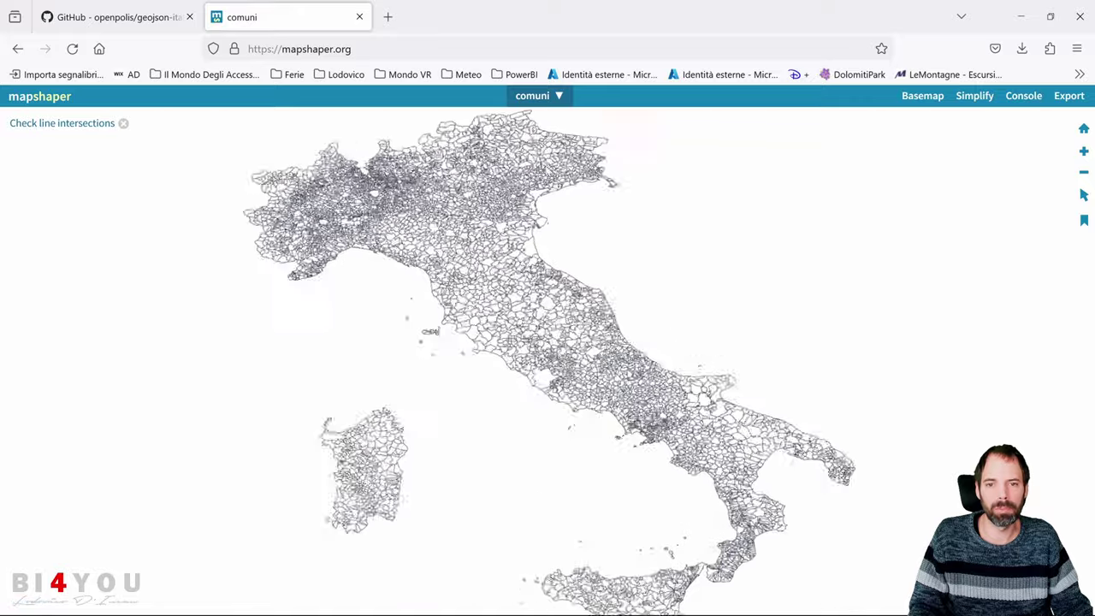
pyautogui.scroll(3, 512, 279)
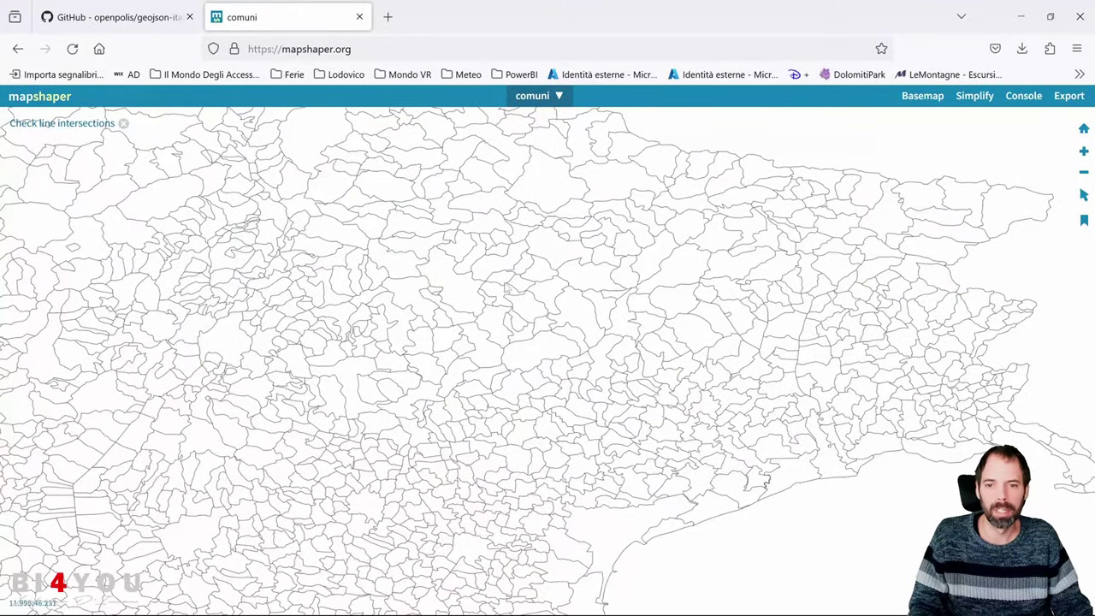
pyautogui.scroll(3, 421, 253)
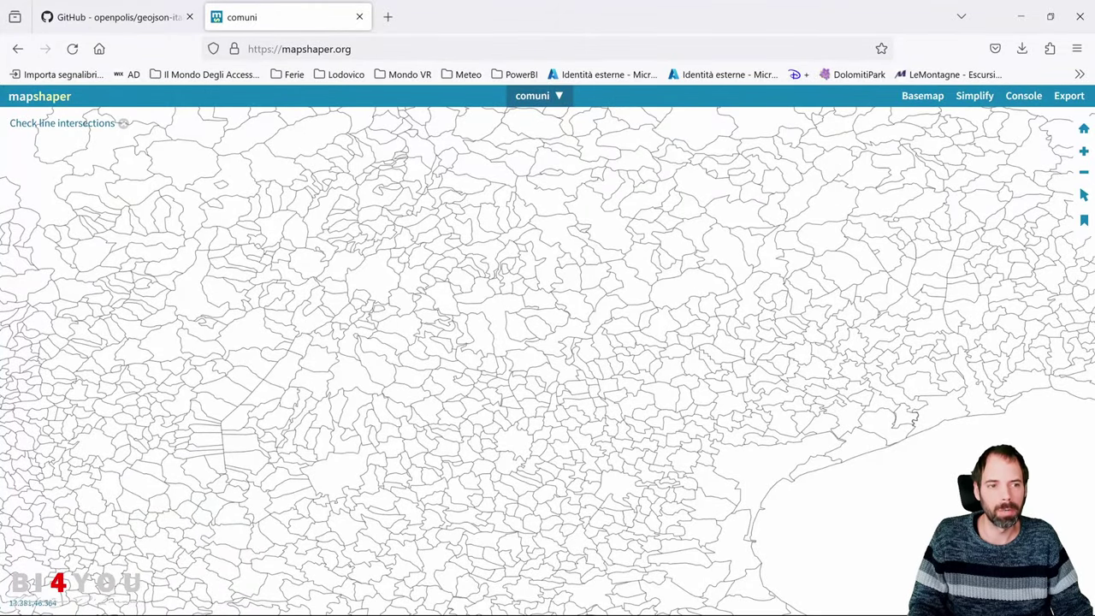
# - Select three municipalities near Belluno, clear the selection, and open the layers list
pyautogui.moveTo(1083, 196)
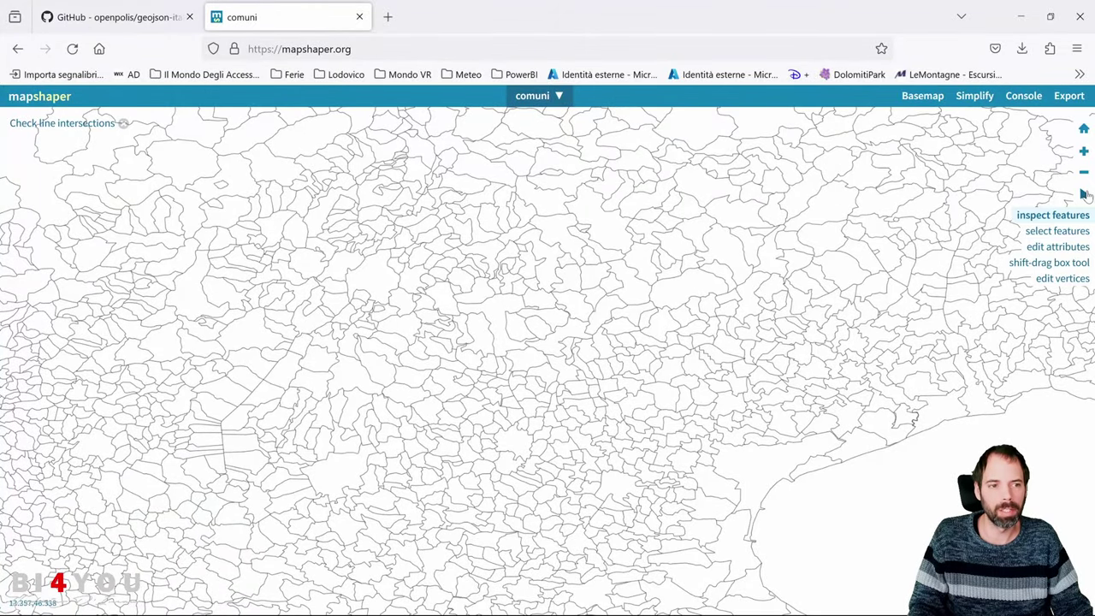
pyautogui.click(1056, 231)
pyautogui.click(698, 231)
pyautogui.click(669, 261)
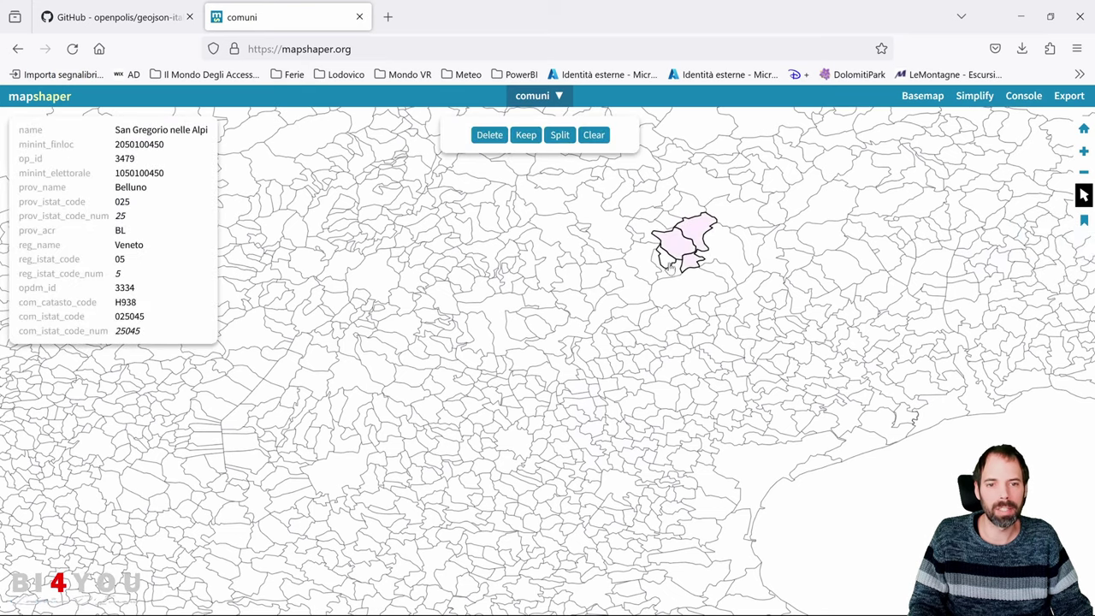
pyautogui.click(672, 273)
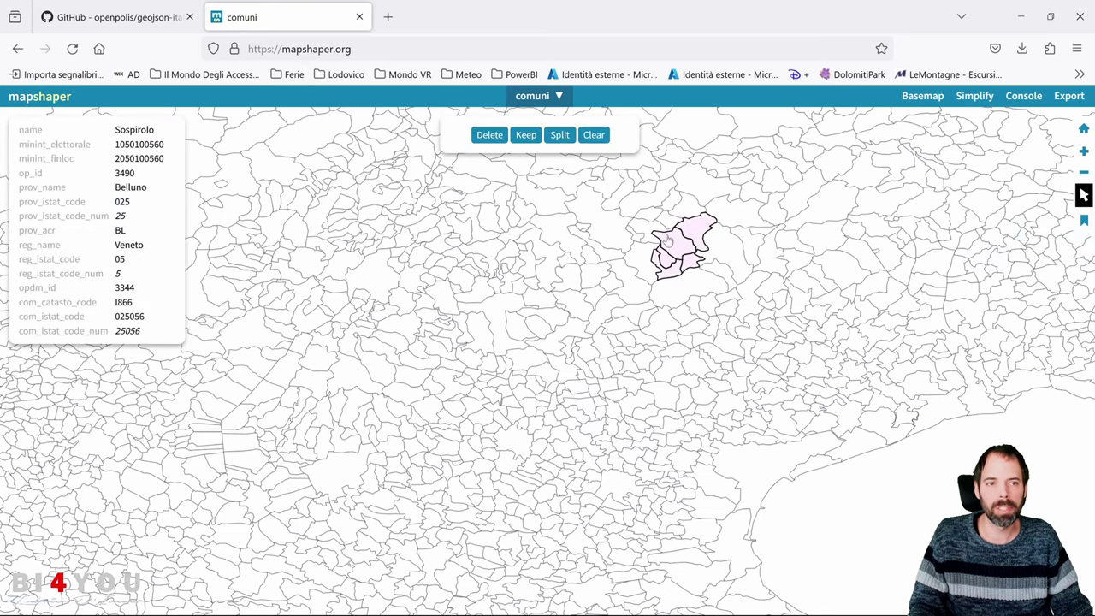
pyautogui.scroll(-5, 665, 240)
pyautogui.scroll(5, 693, 222)
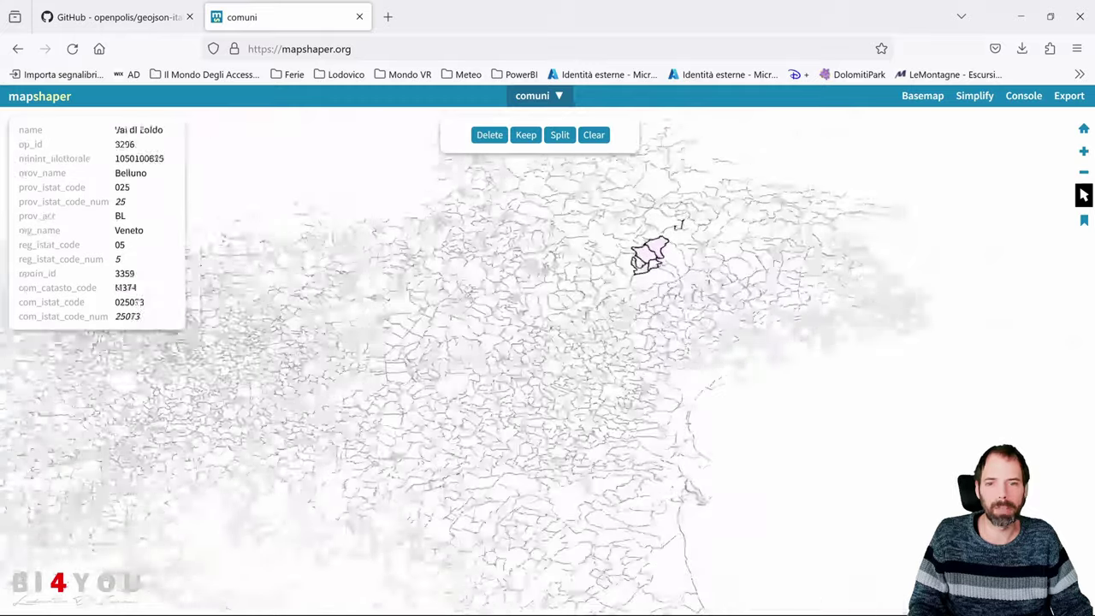
pyautogui.scroll(-3, 658, 174)
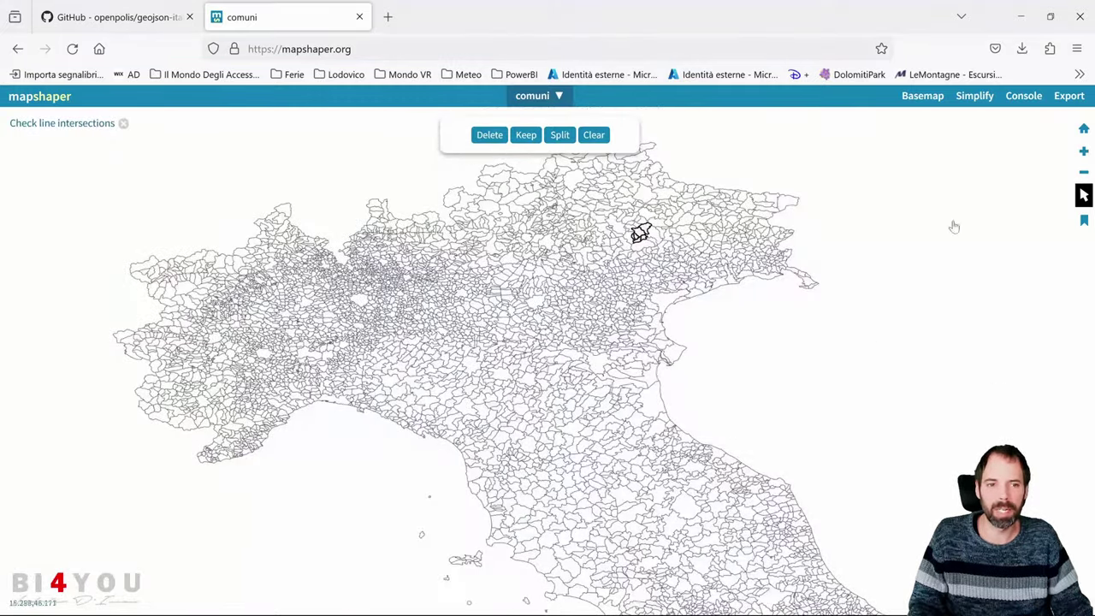
pyautogui.click(594, 137)
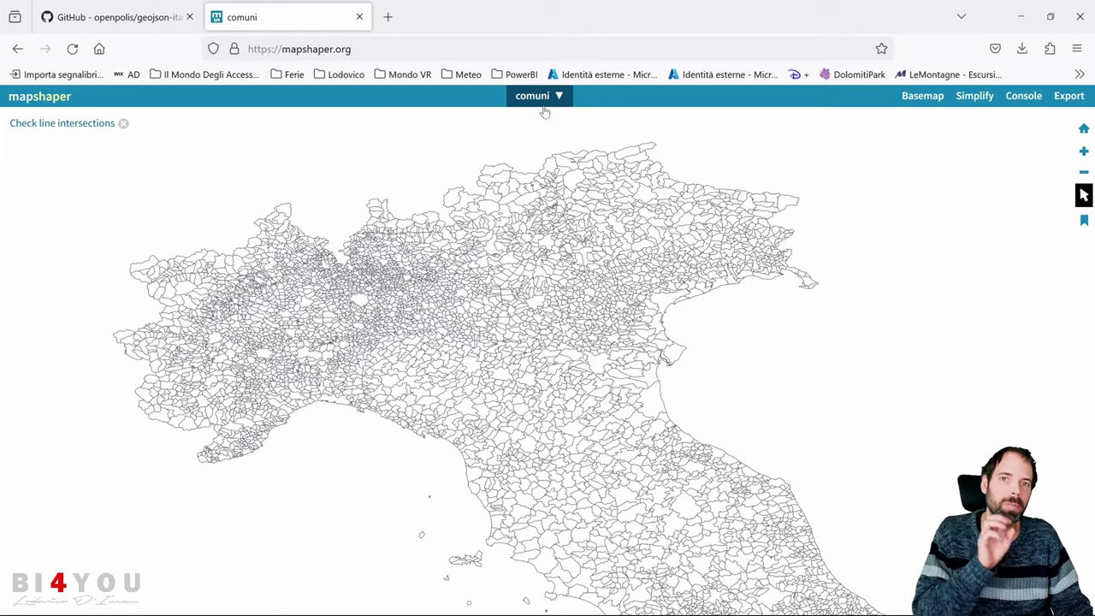
pyautogui.click(543, 101)
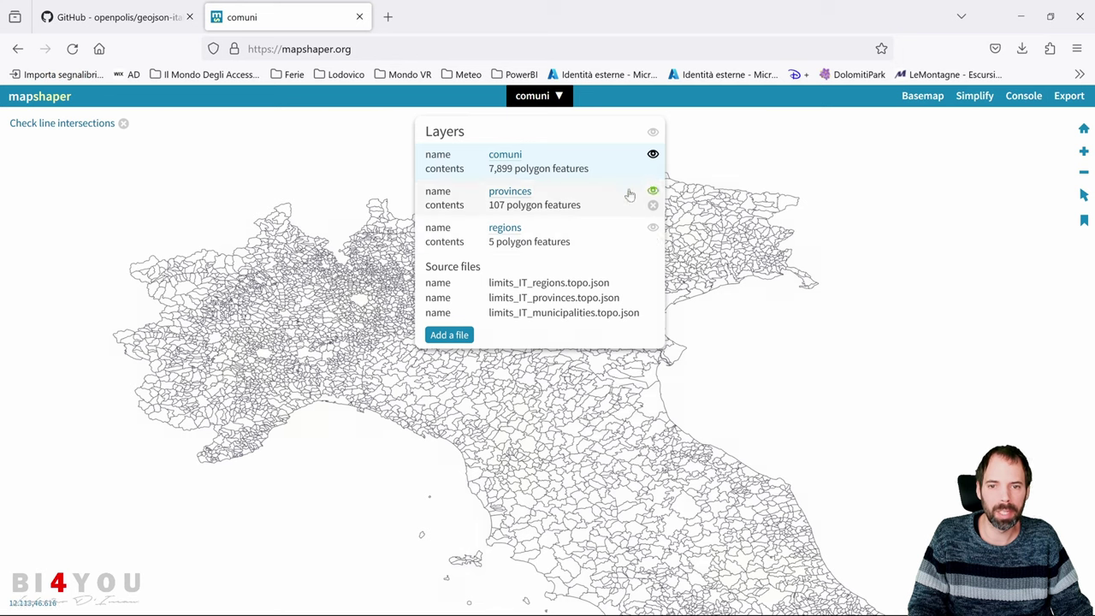
# - Delete the comuni layer and toggle the provinces layer off and back on
pyautogui.click(831, 348)
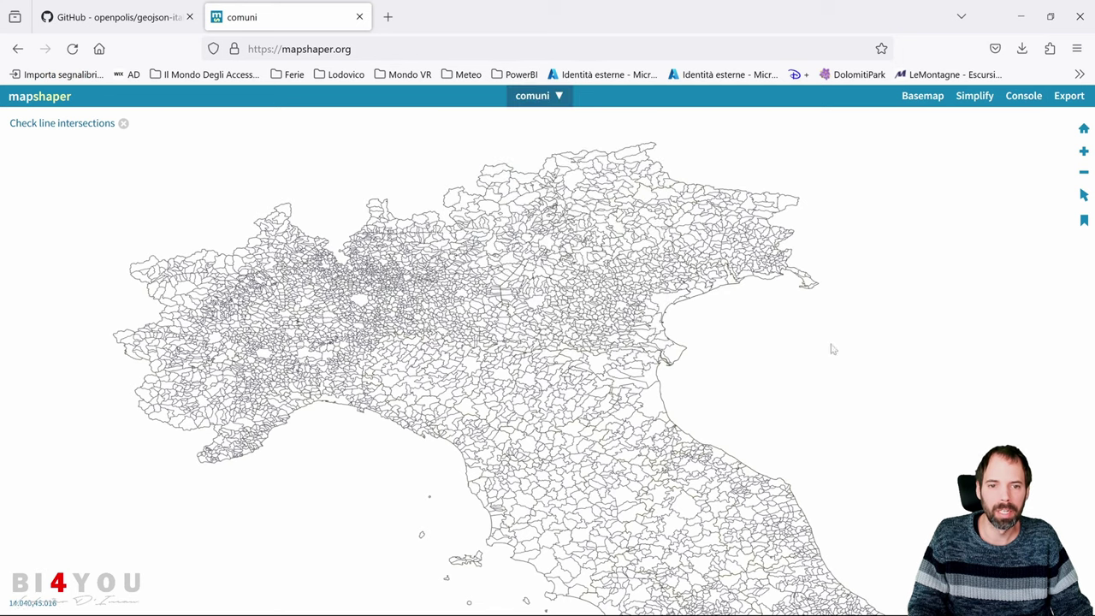
pyautogui.click(555, 96)
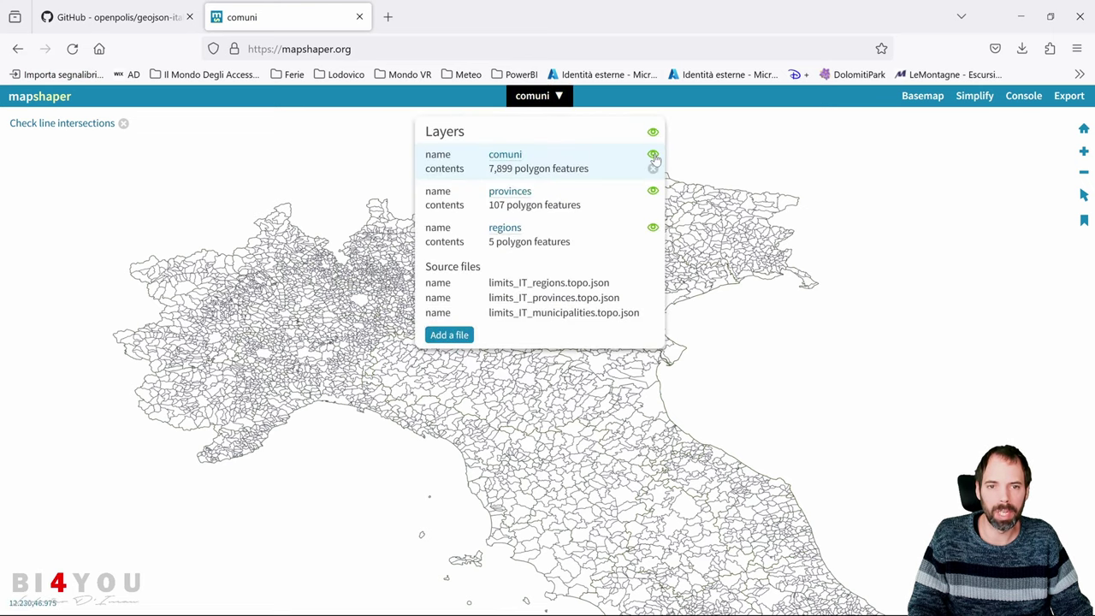
pyautogui.click(653, 170)
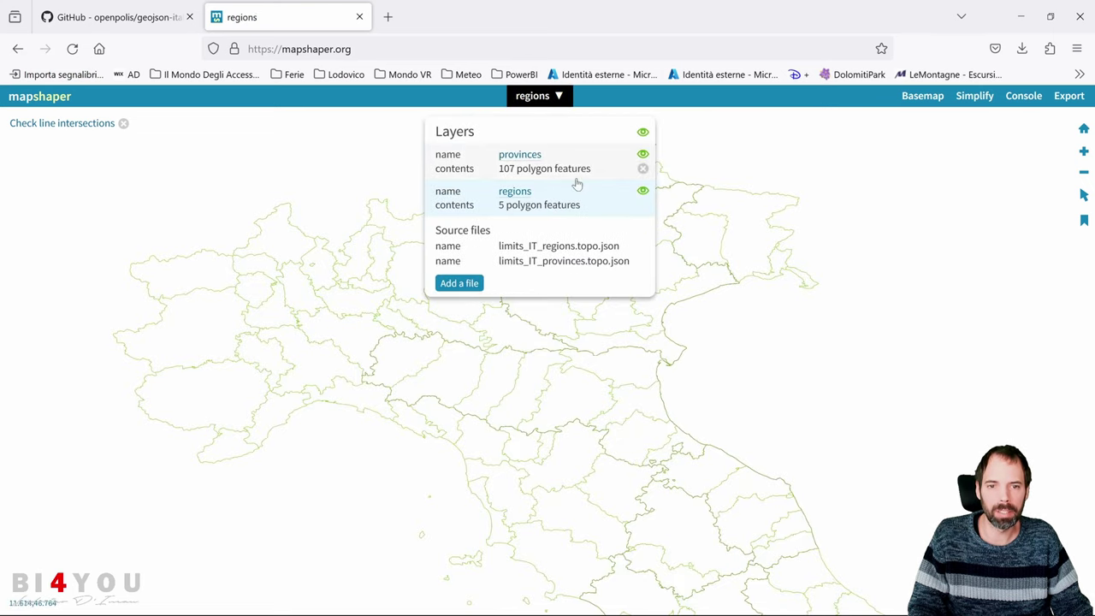
pyautogui.click(642, 156)
pyautogui.click(643, 156)
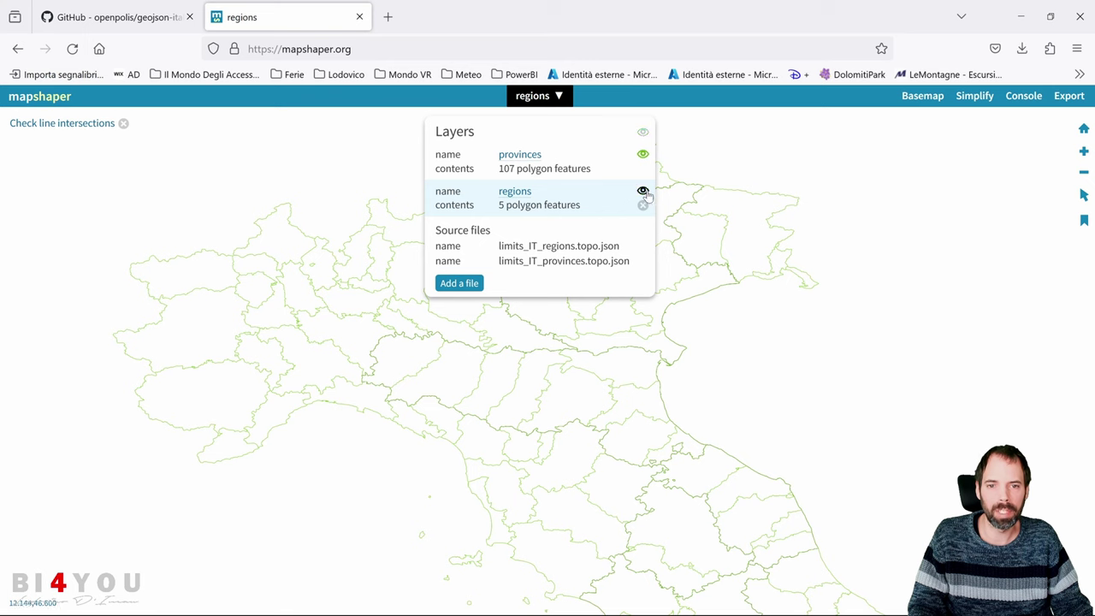
pyautogui.click(519, 155)
pyautogui.click(699, 321)
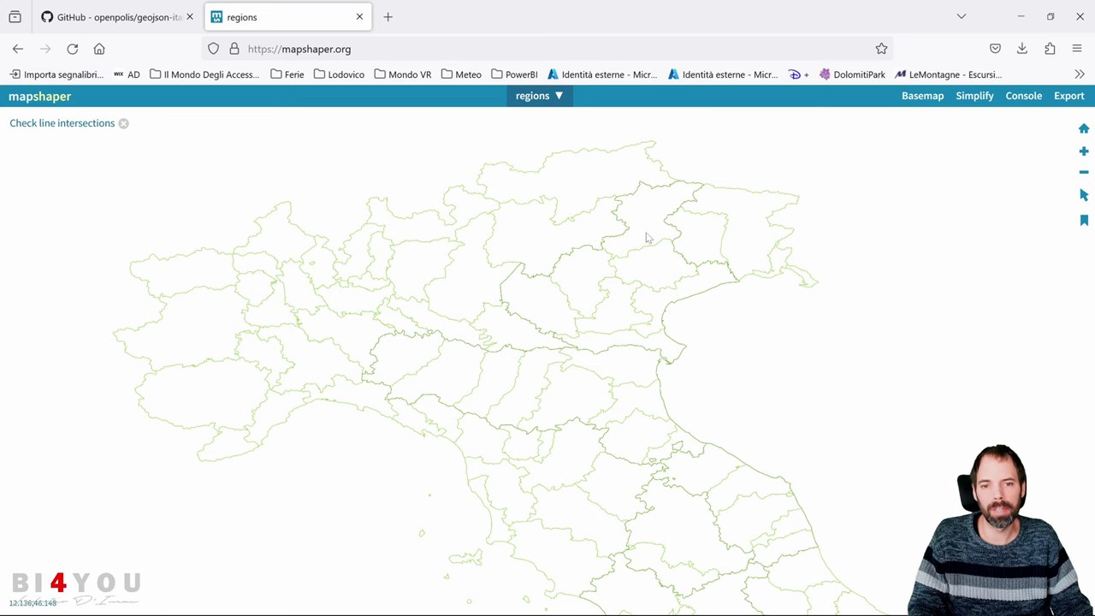
# - Recentre the map on northern Italy and drag limits_IT_municipalities.topo.json into mapshaper again
pyautogui.moveTo(636, 250); pyautogui.dragTo(659, 204)
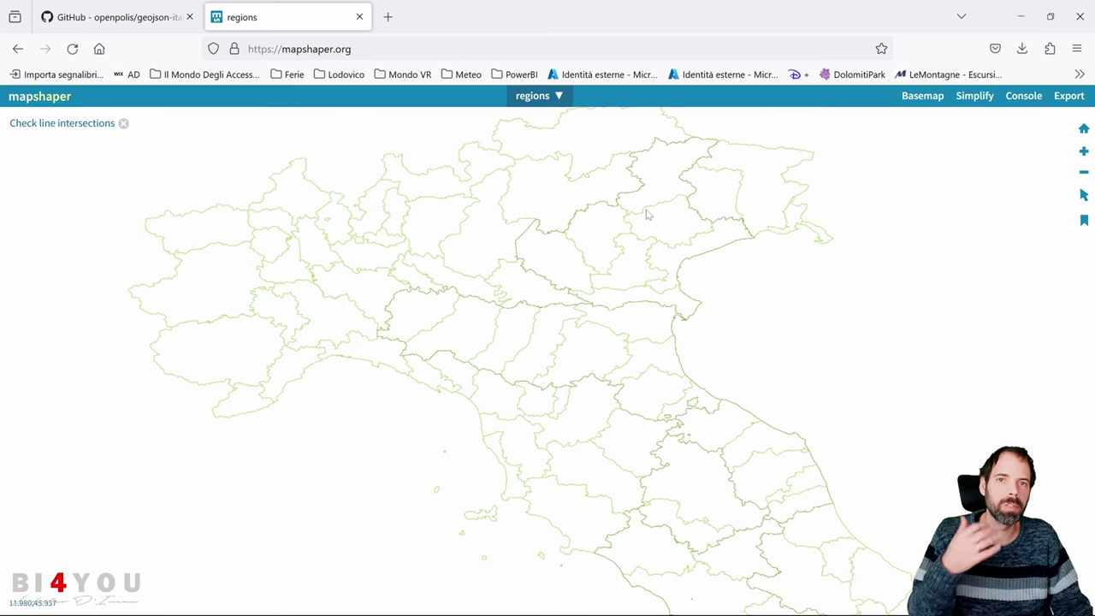
pyautogui.scroll(5, 658, 204)
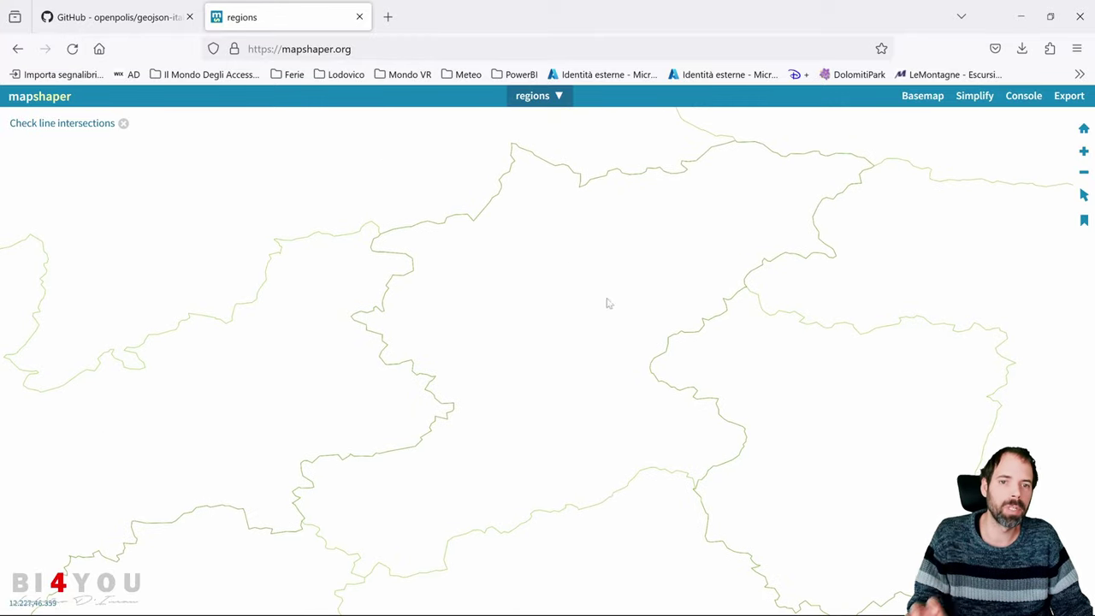
pyautogui.click(556, 96)
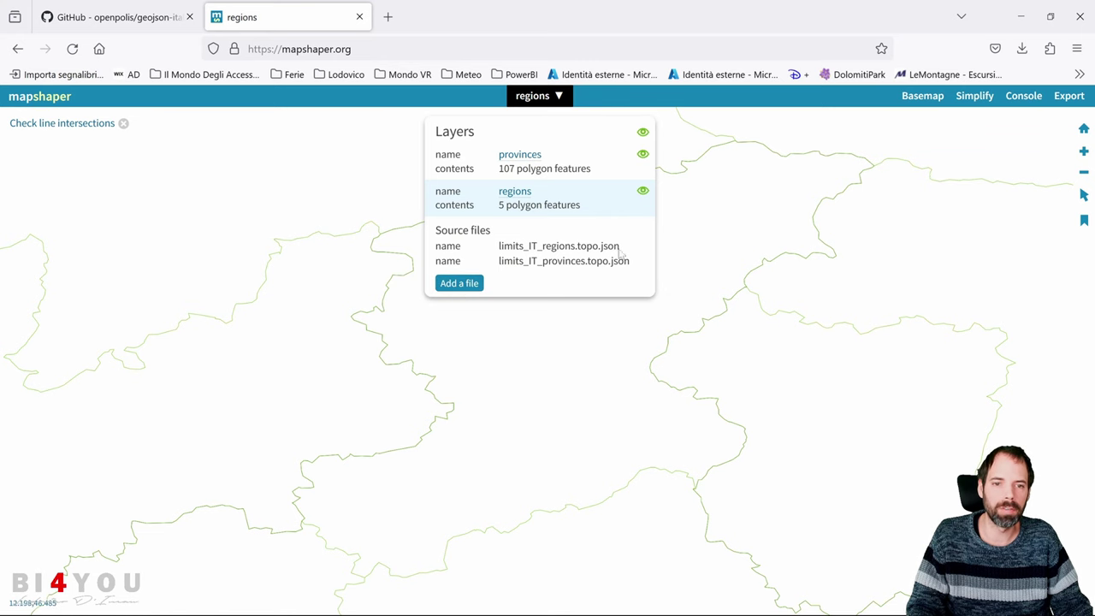
pyautogui.click(725, 249)
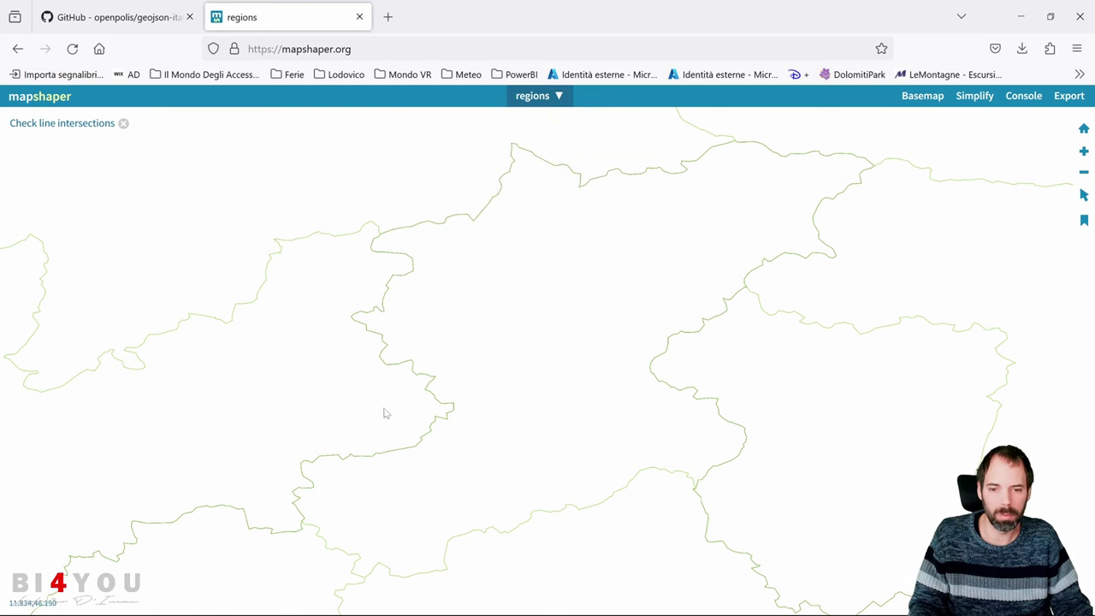
pyautogui.hotkey('alt', 'Tab')
pyautogui.moveTo(809, 183)
pyautogui.mouseDown()
pyautogui.moveTo(787, 174)
pyautogui.moveTo(439, 213)
pyautogui.mouseUp()
pyautogui.click(479, 133)
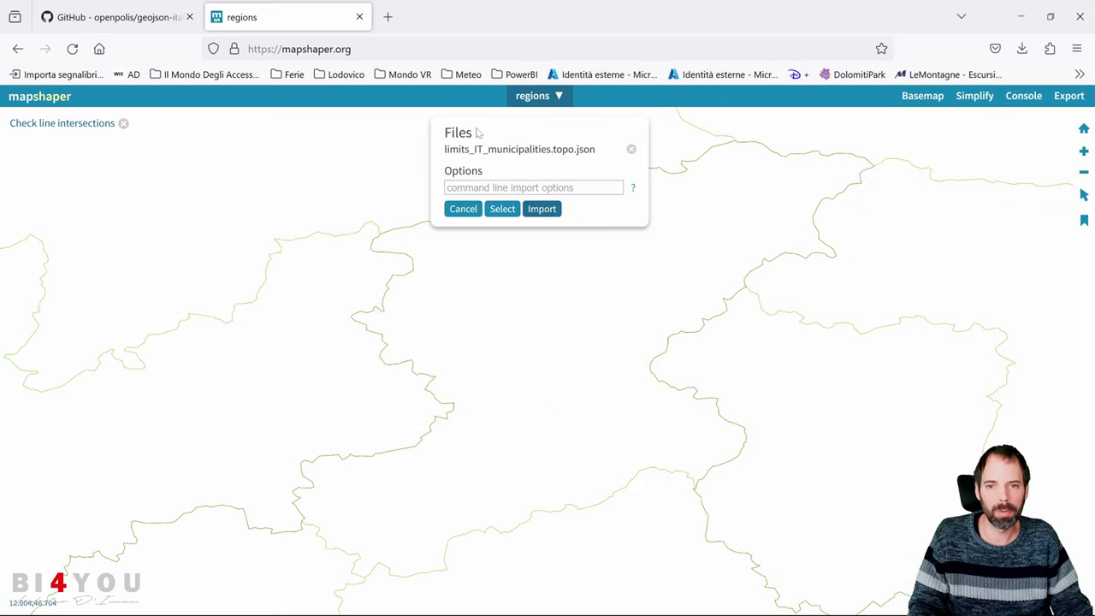
# - Import the municipalities as the comuni layer and delete the regions layer
pyautogui.click(541, 209)
pyautogui.click(554, 95)
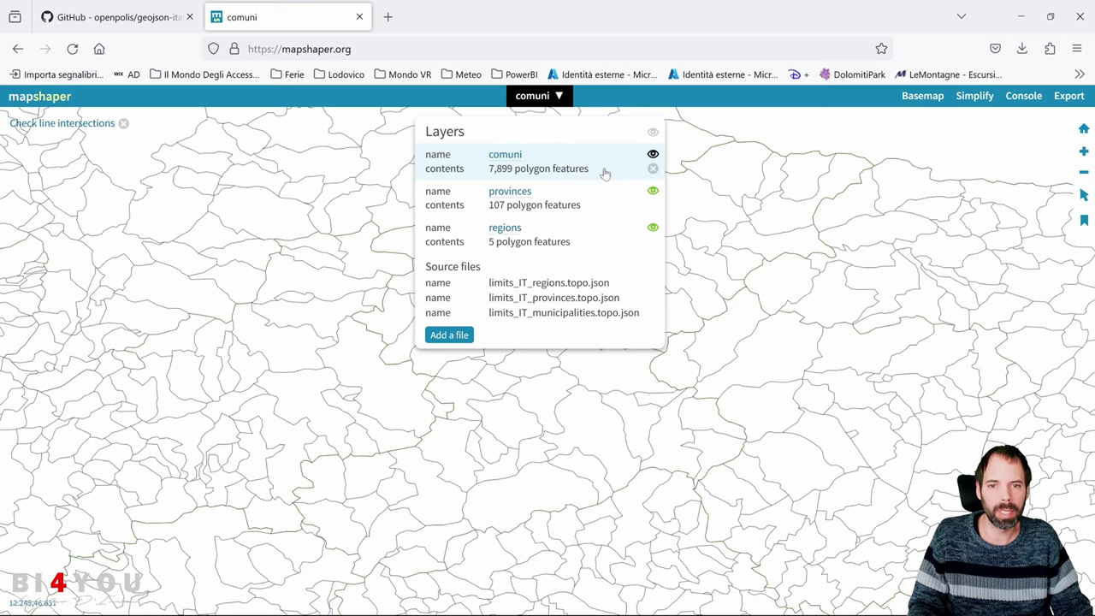
pyautogui.click(653, 242)
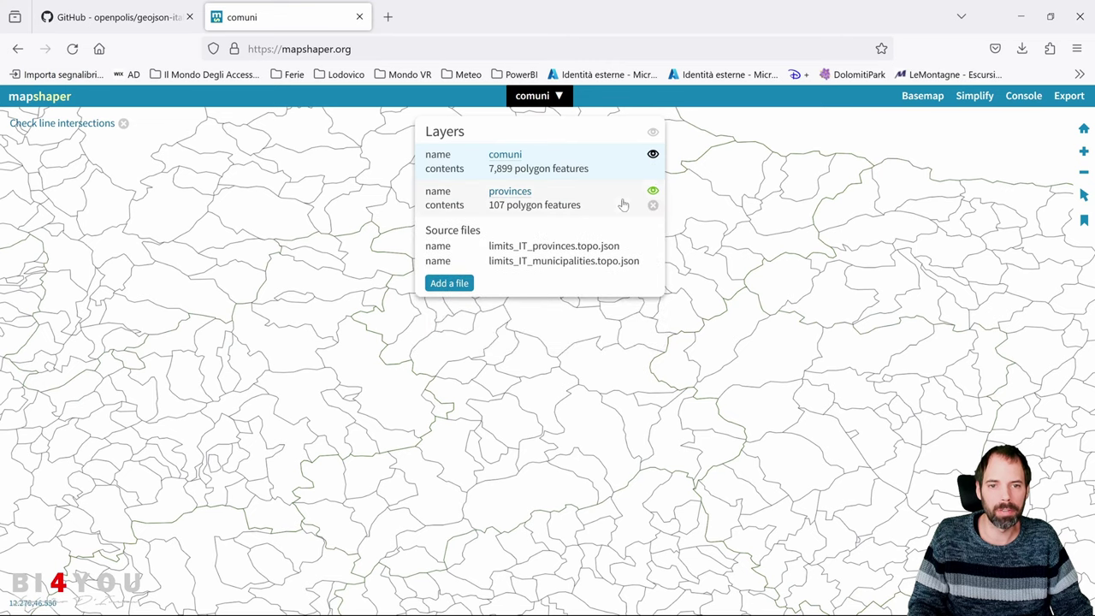
pyautogui.click(655, 195)
pyautogui.click(818, 122)
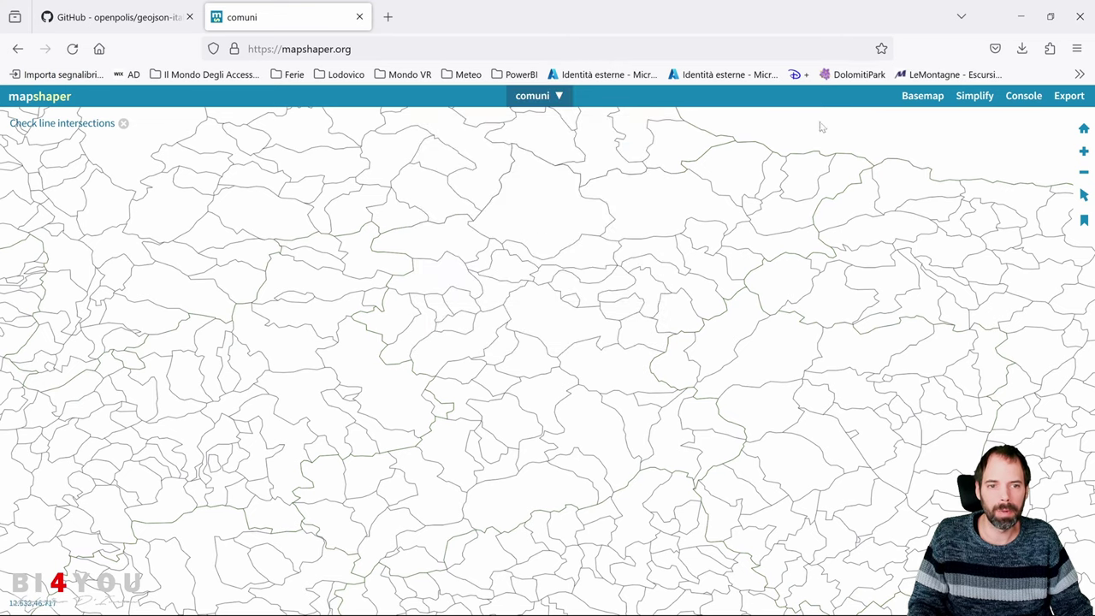
# - Zoom around the municipalities and switch to select features to inspect Longarone's attributes
pyautogui.scroll(-5, 818, 122)
pyautogui.scroll(6, 479, 368)
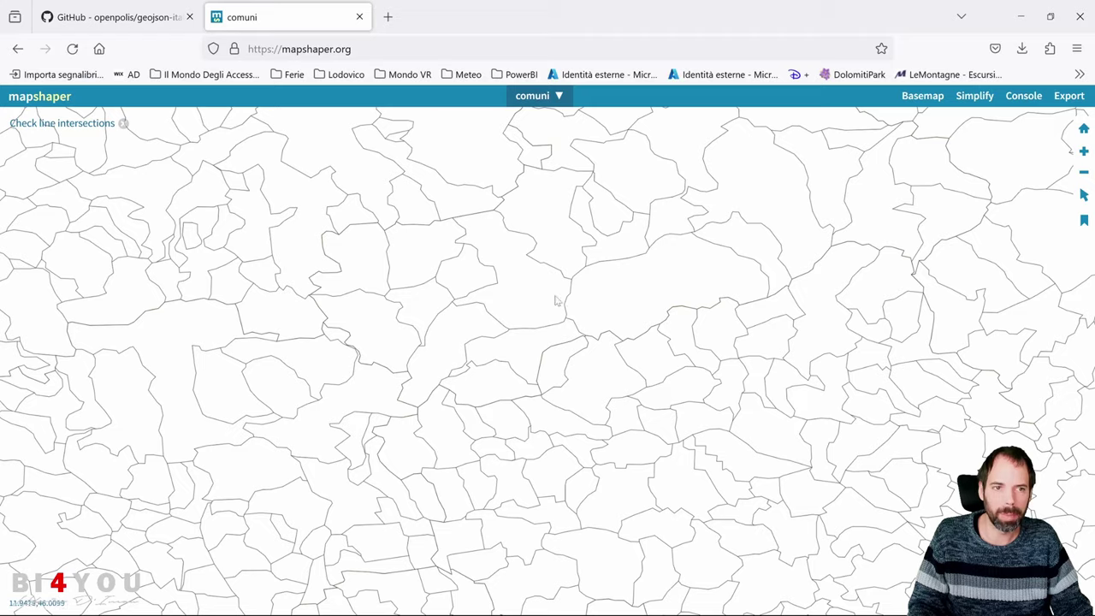
pyautogui.scroll(-5, 679, 269)
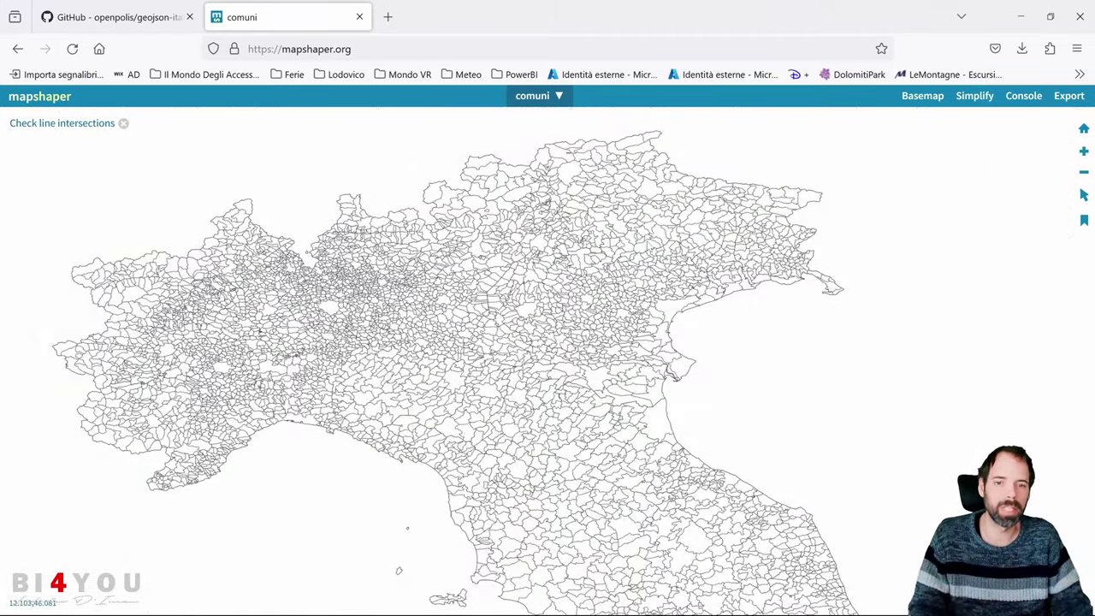
pyautogui.scroll(5, 507, 226)
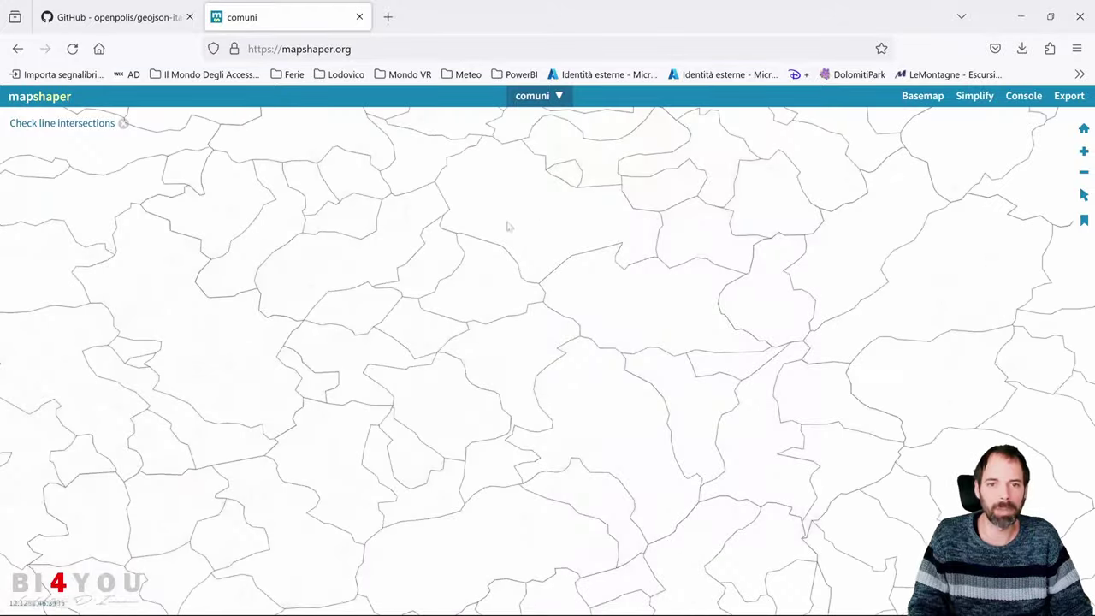
pyautogui.moveTo(1083, 195)
pyautogui.click(1055, 227)
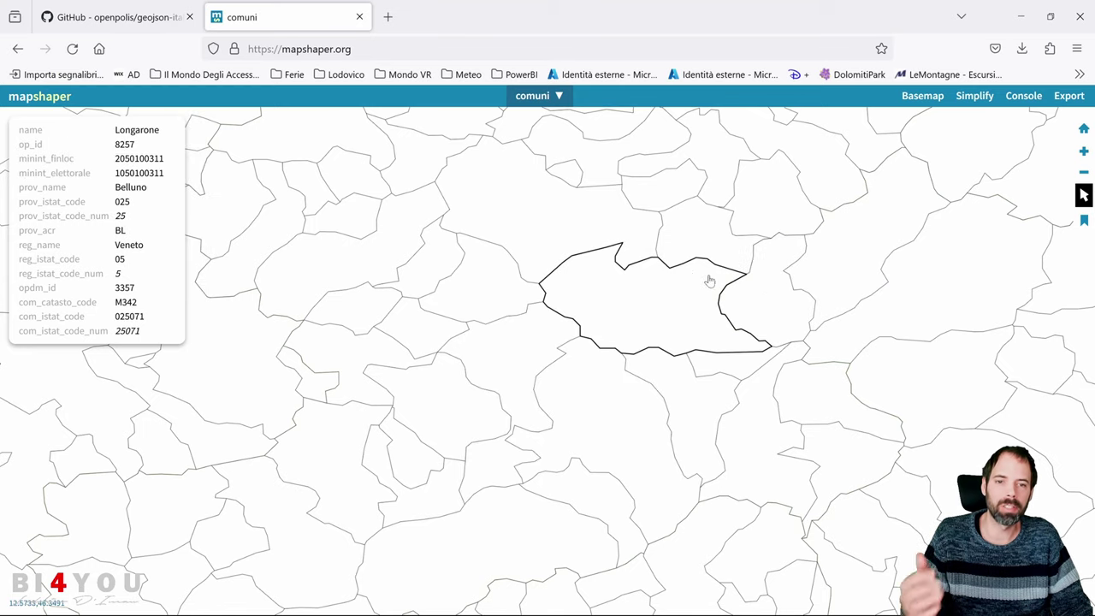
pyautogui.scroll(-5, 571, 253)
# - Switch back to the PBI_Mappe_Personalizzate report in Power BI Desktop
pyautogui.hotkey('alt', 'Tab')
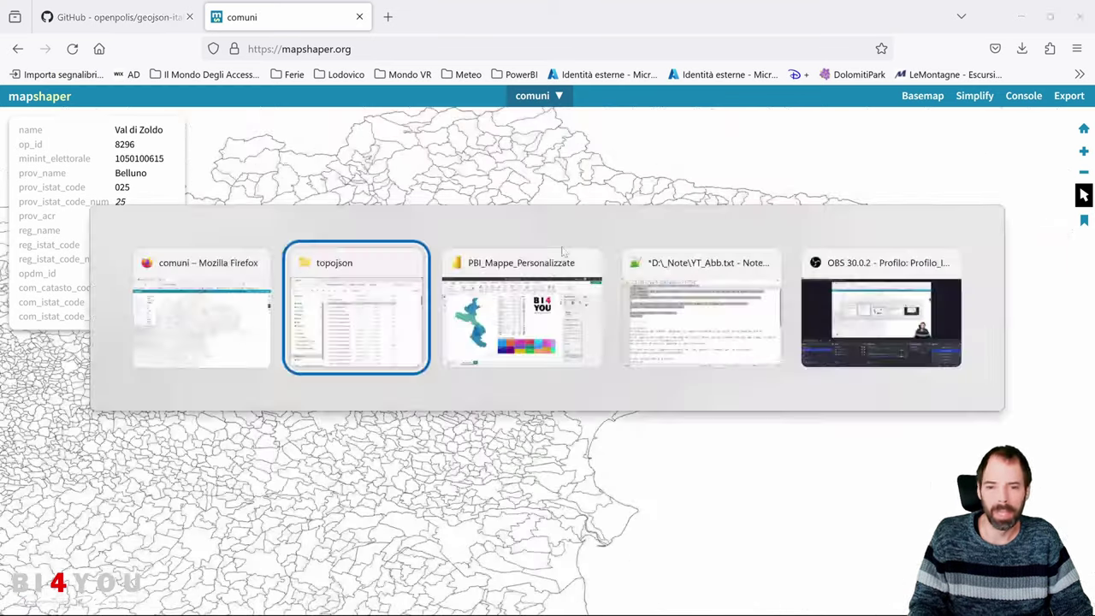
pyautogui.press('Tab')
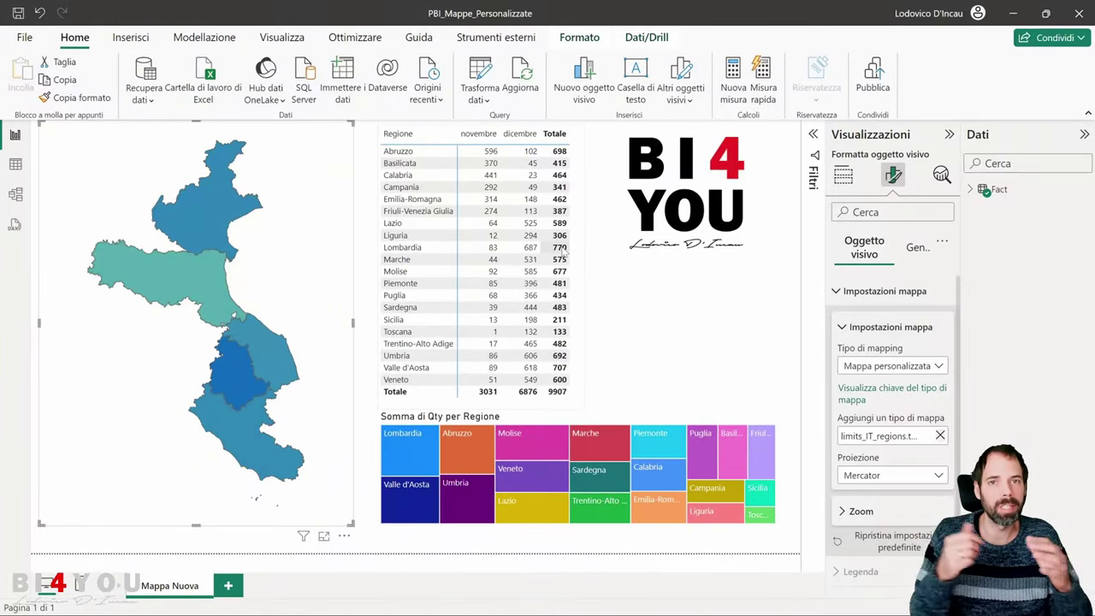